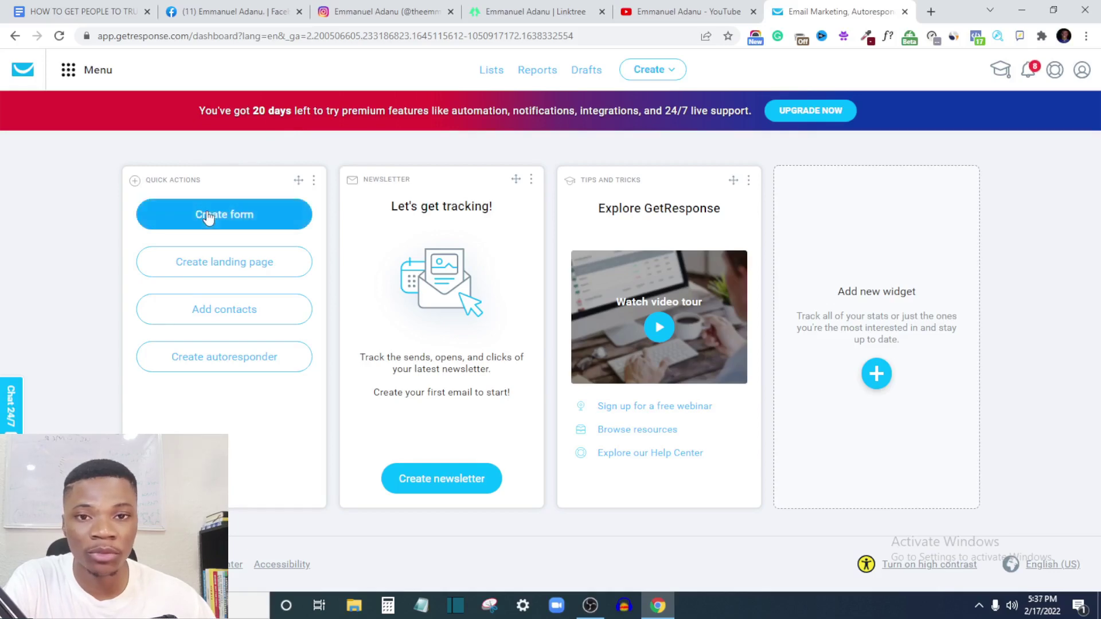
Look through the uploaded videos on the YouTube channel and return to the GetResponse dashboard
key(ctrl+shift+Tab)
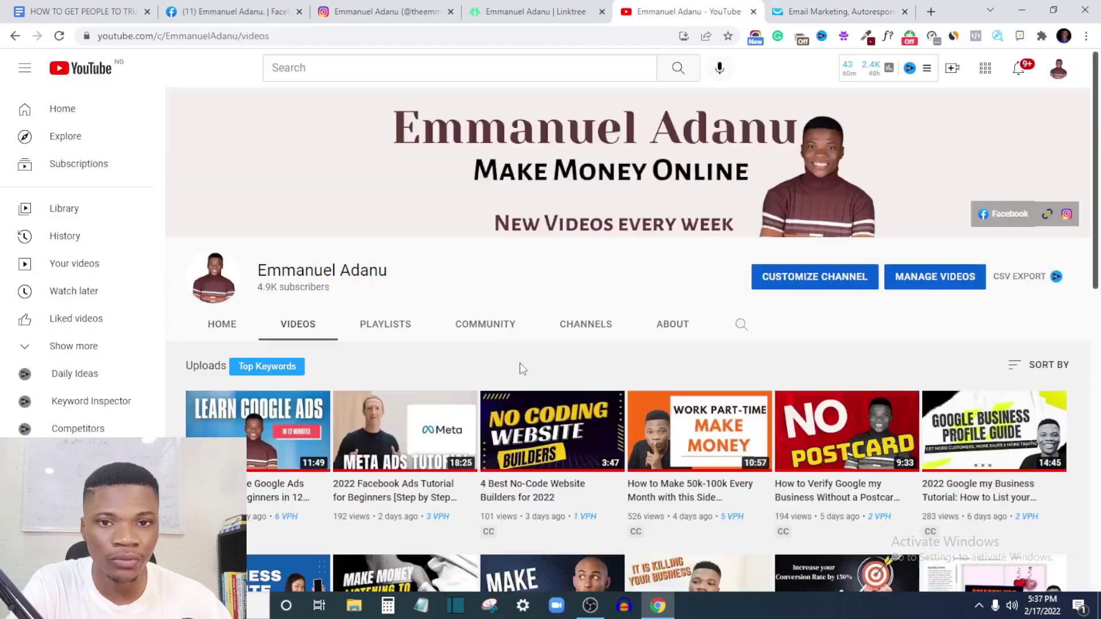
scroll(465, 394, down, 2)
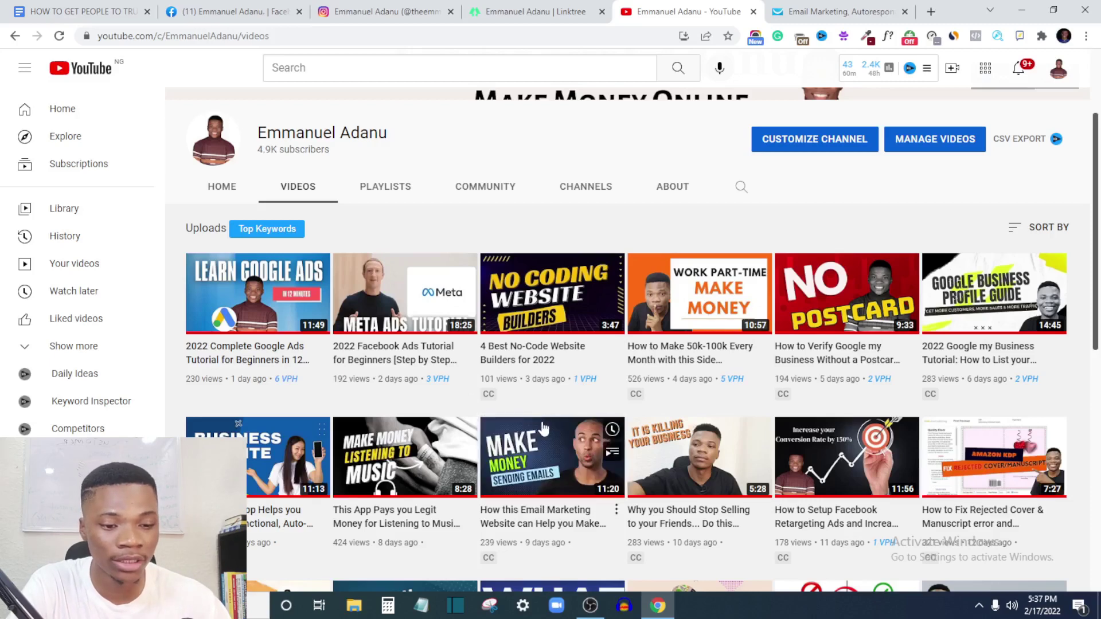
click(831, 11)
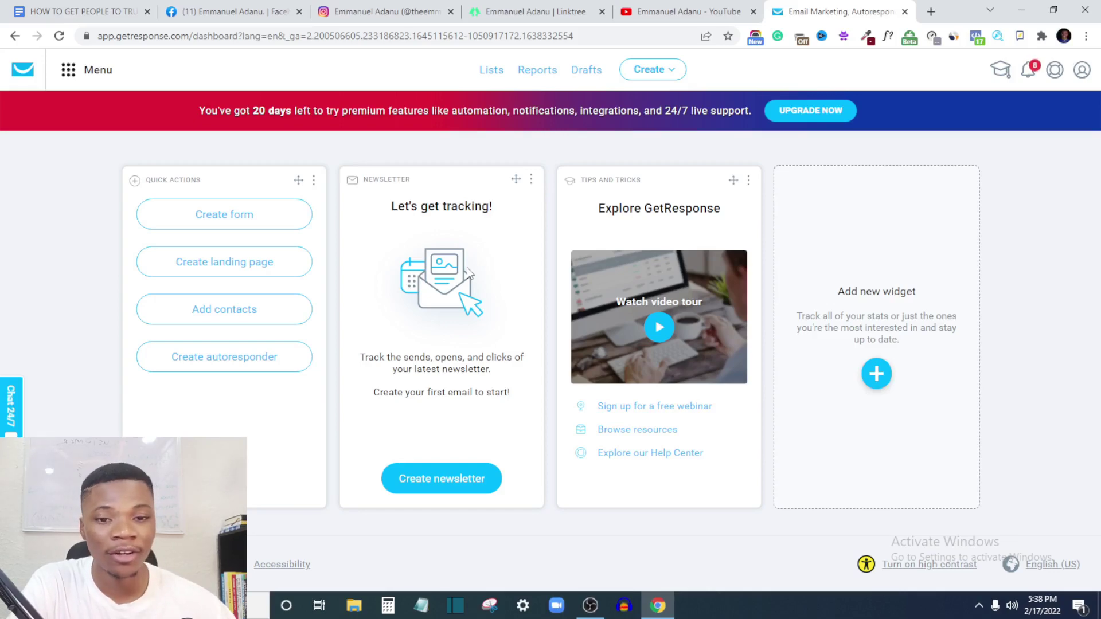
click(710, 18)
scroll(392, 407, down, 1)
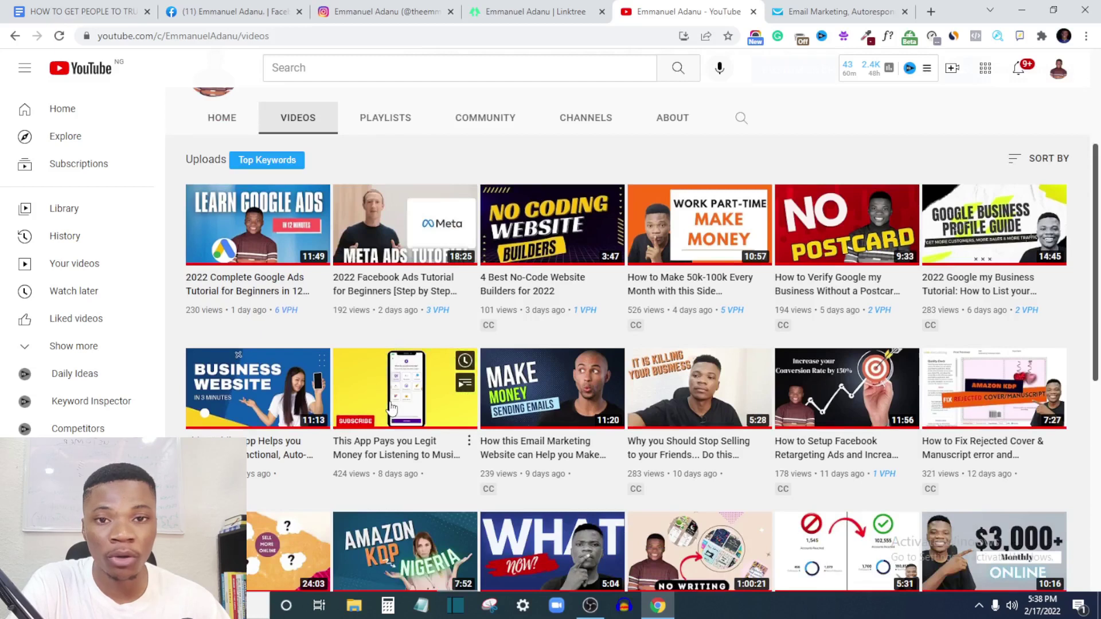
click(821, 13)
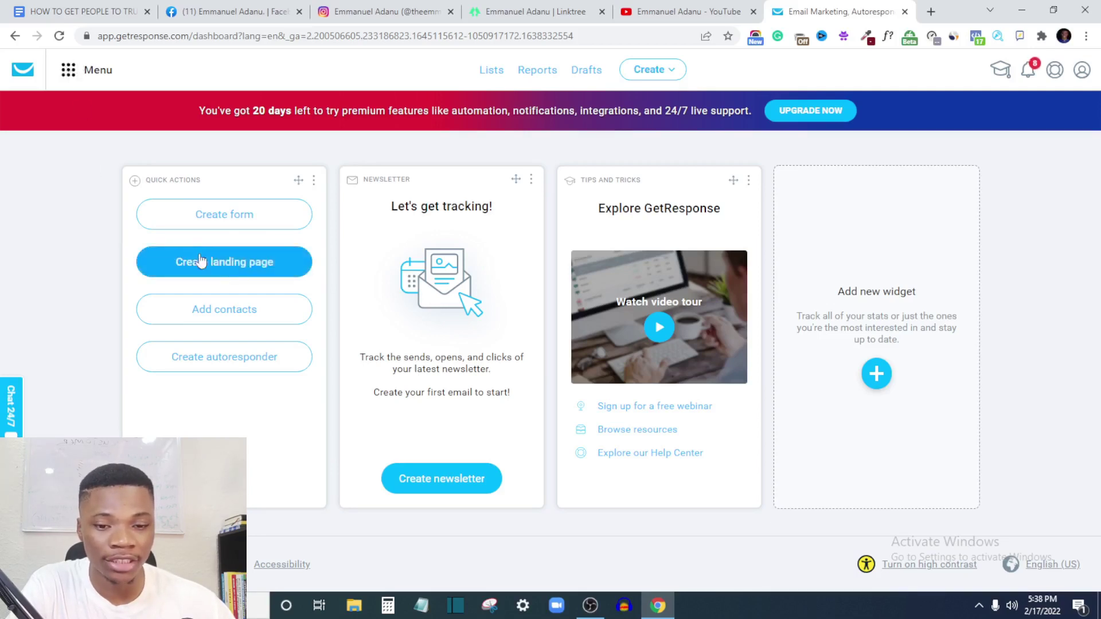
Start creating a new landing page from the GetResponse landing pages section
click(72, 70)
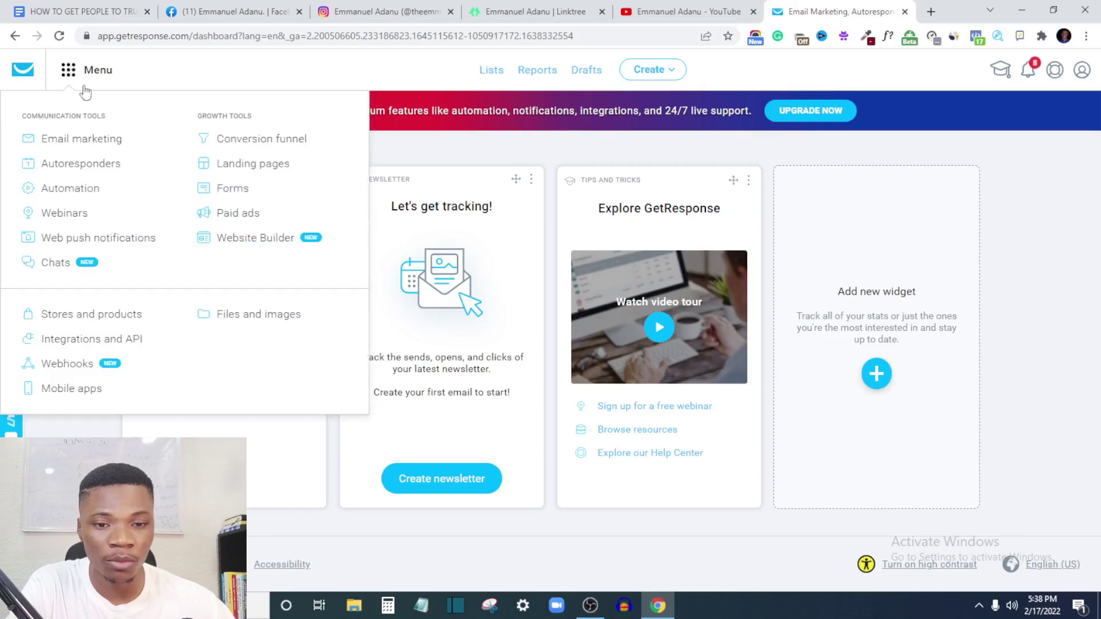
click(238, 166)
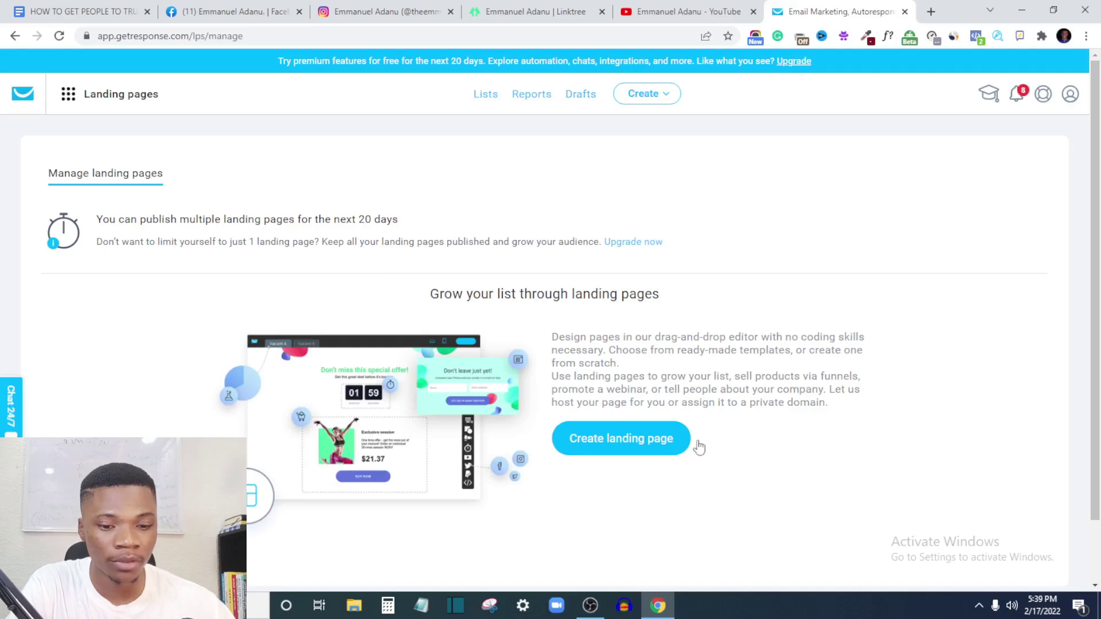
click(649, 457)
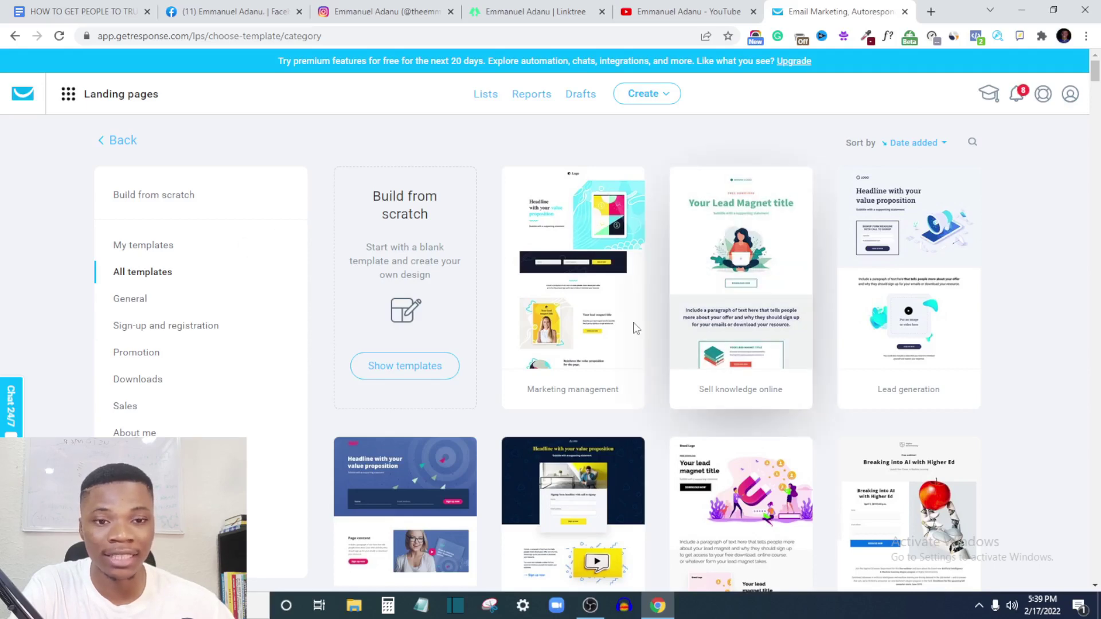
Browse the full collection of landing page templates to compare the available designs
mouse_move(639, 345)
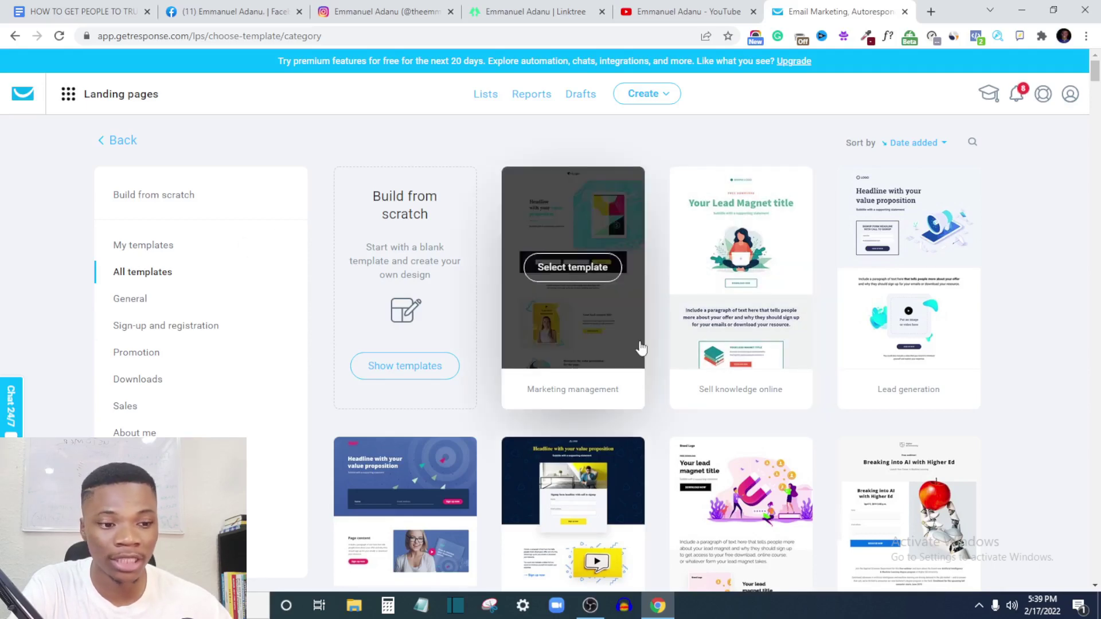
scroll(671, 351, down, 1)
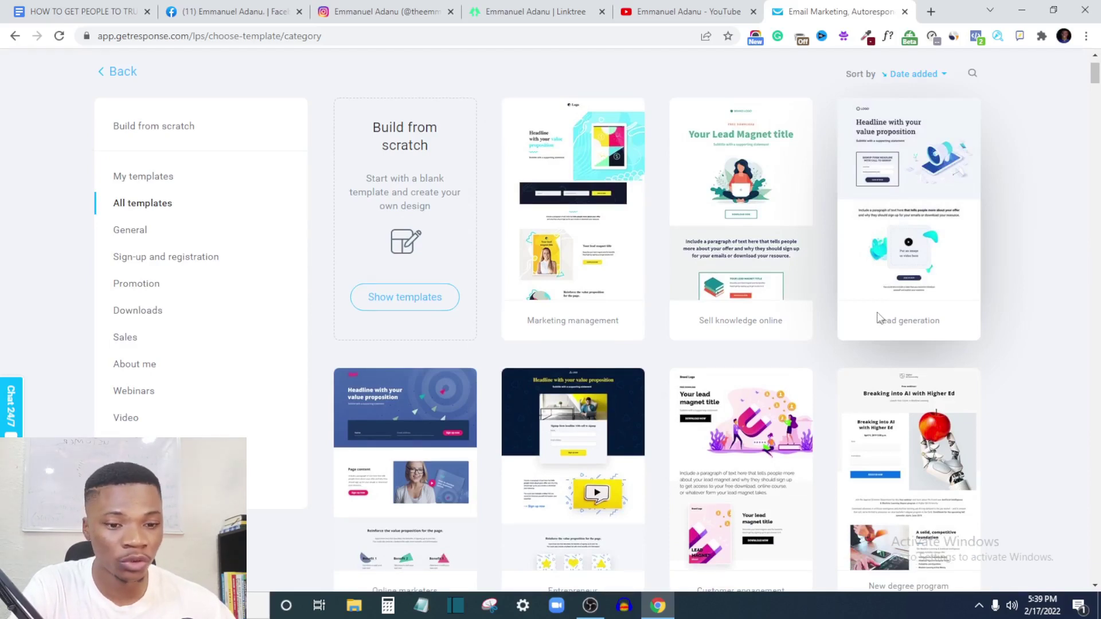
mouse_move(717, 272)
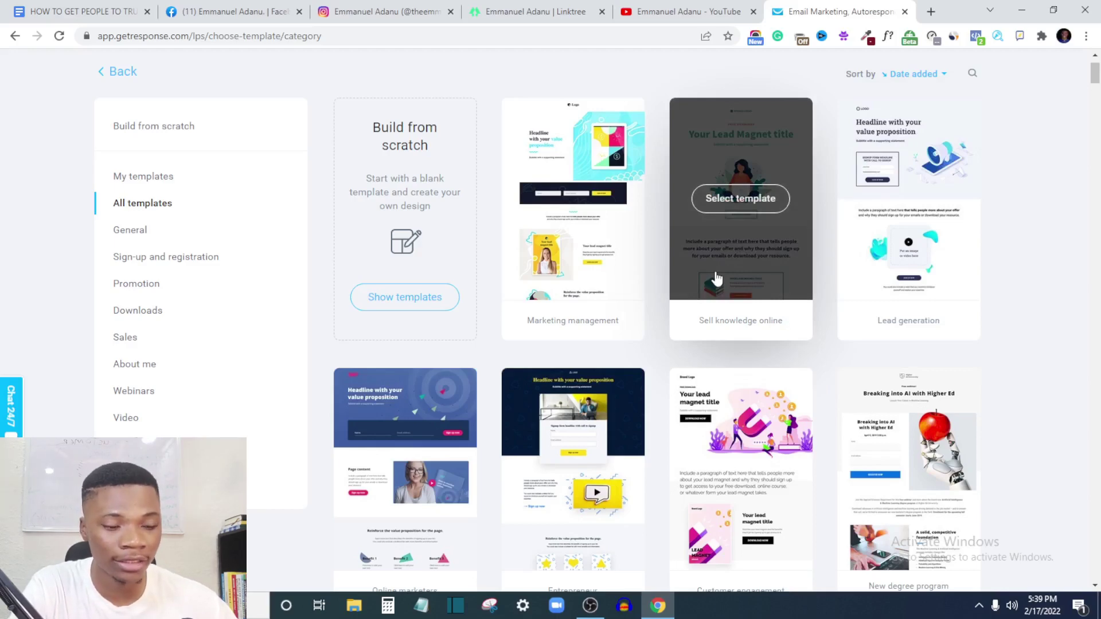
scroll(574, 402, down, 3)
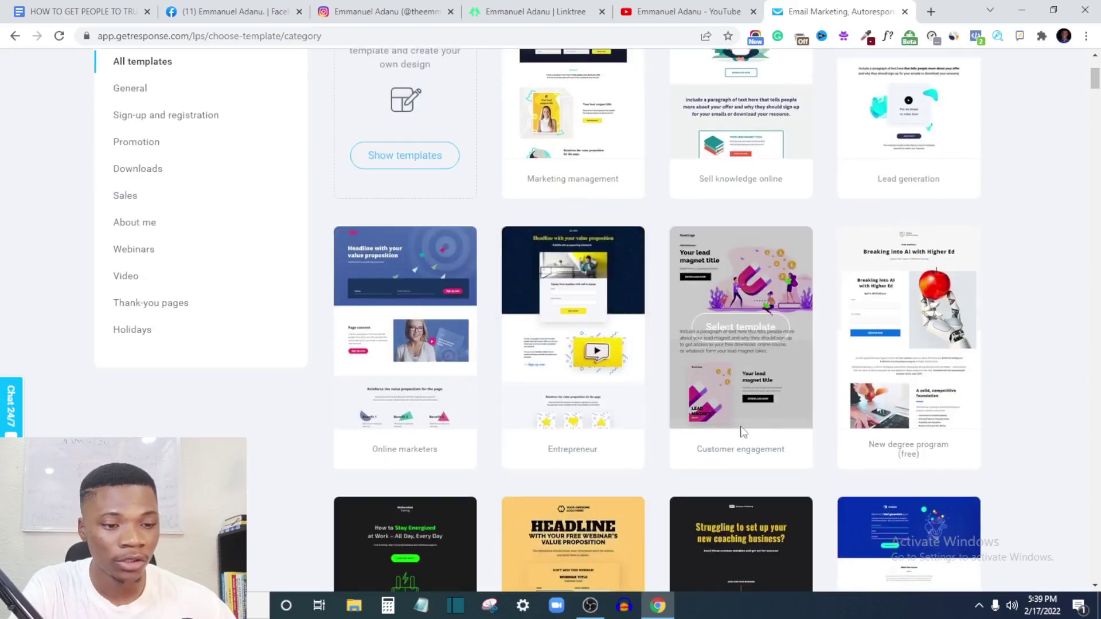
scroll(797, 418, down, 7)
scroll(801, 414, up, 10)
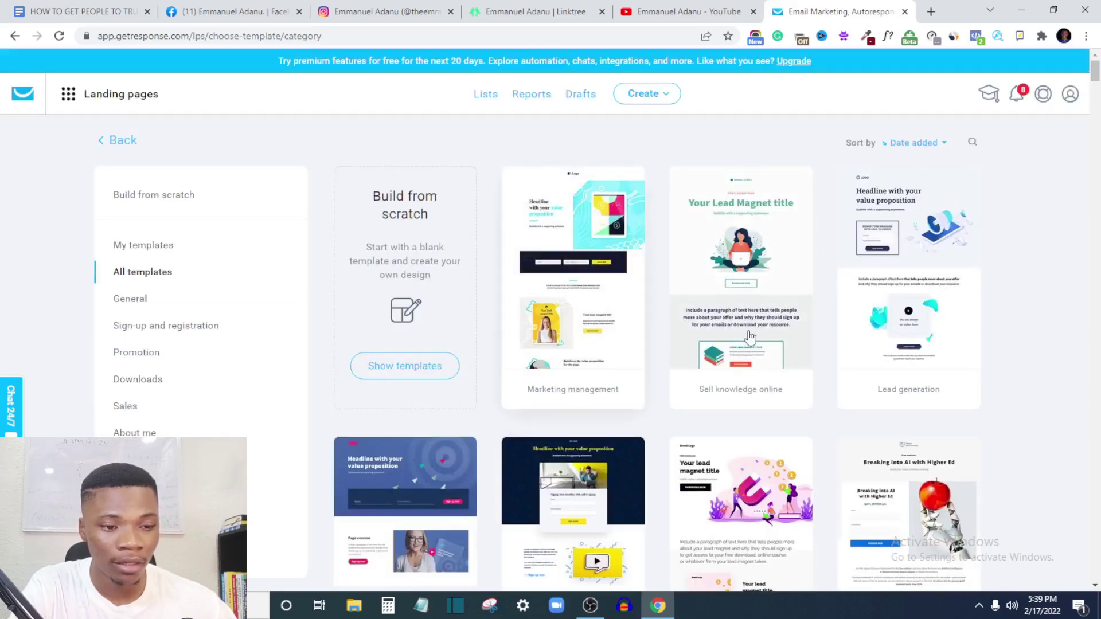
scroll(497, 389, down, 3)
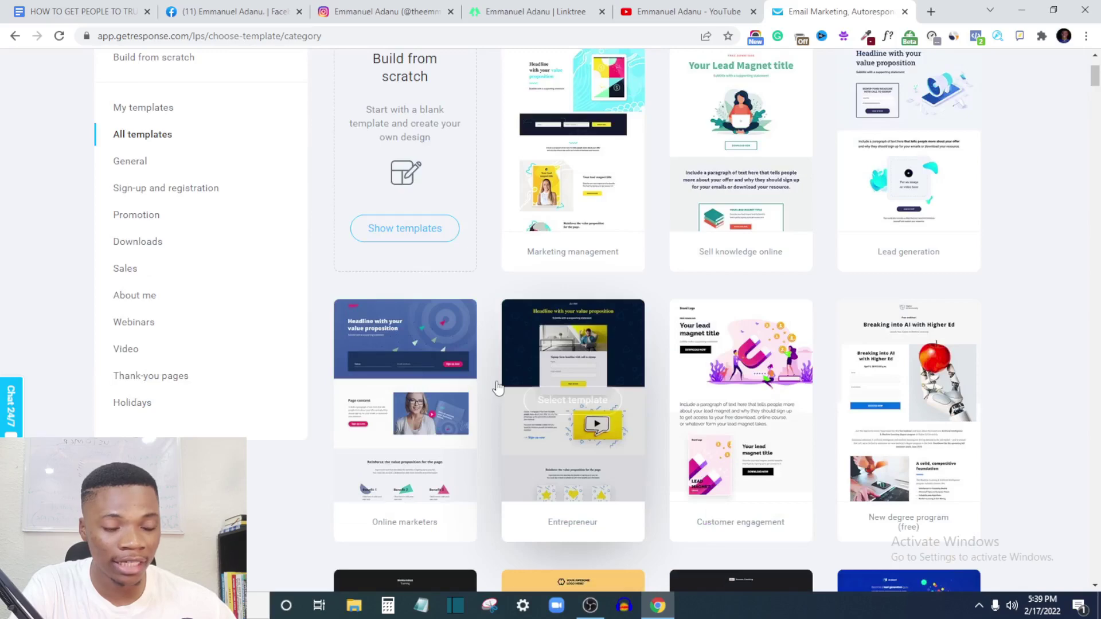
scroll(497, 389, down, 4)
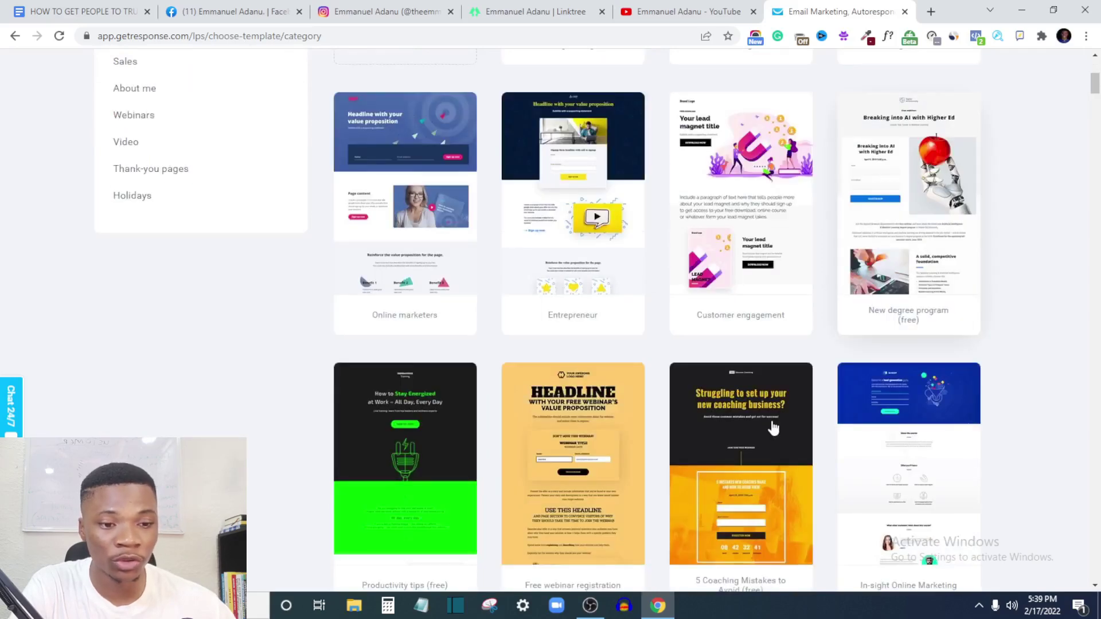
scroll(608, 389, down, 8)
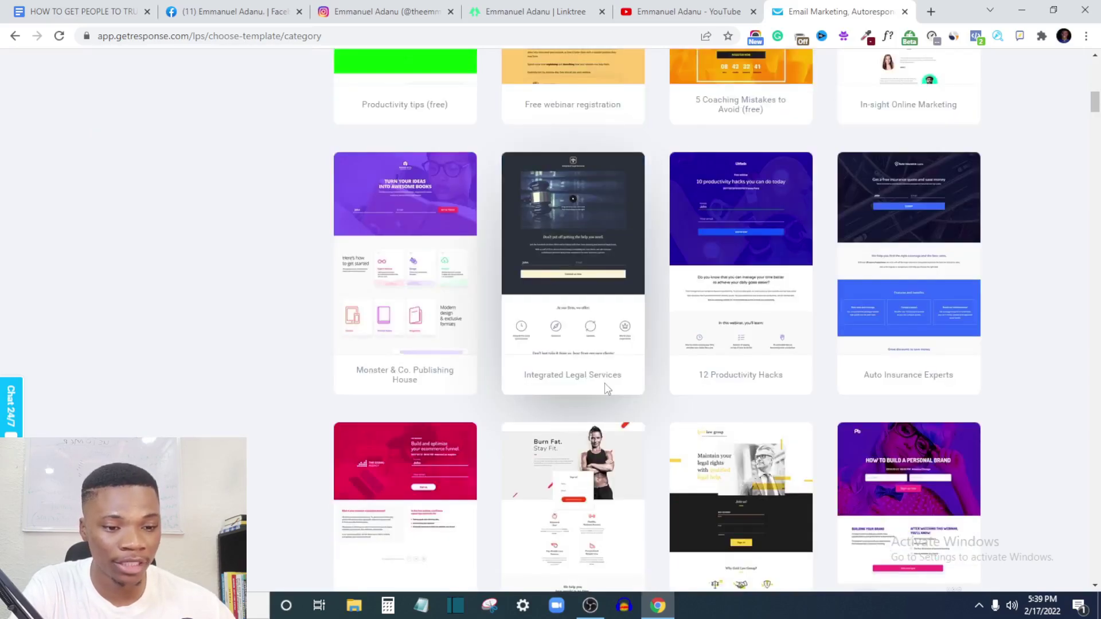
scroll(608, 389, up, 12)
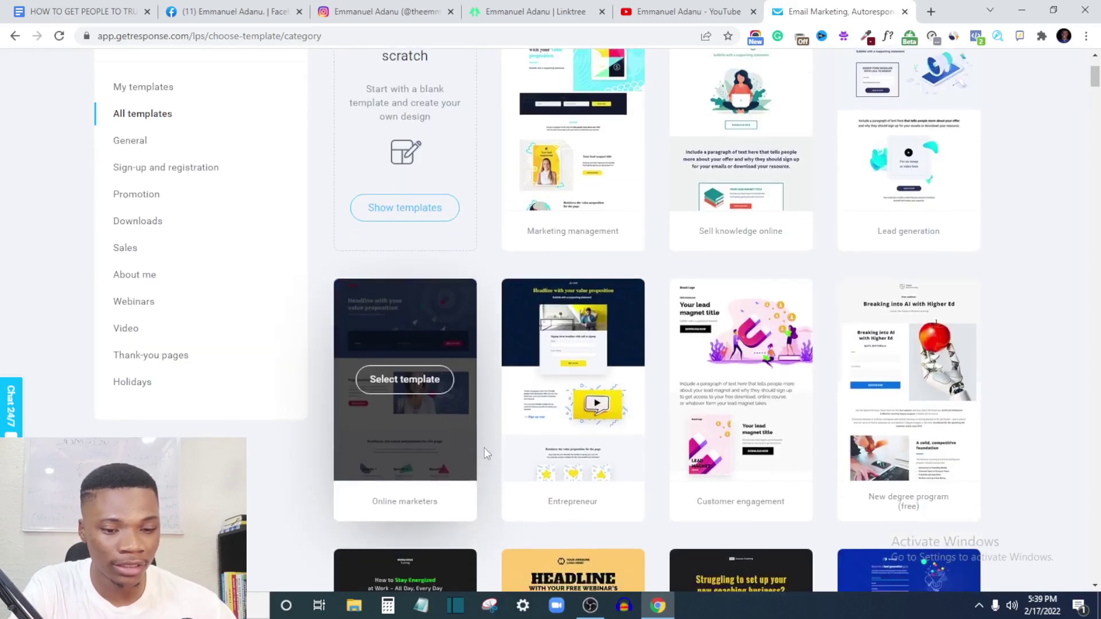
scroll(484, 452, down, 6)
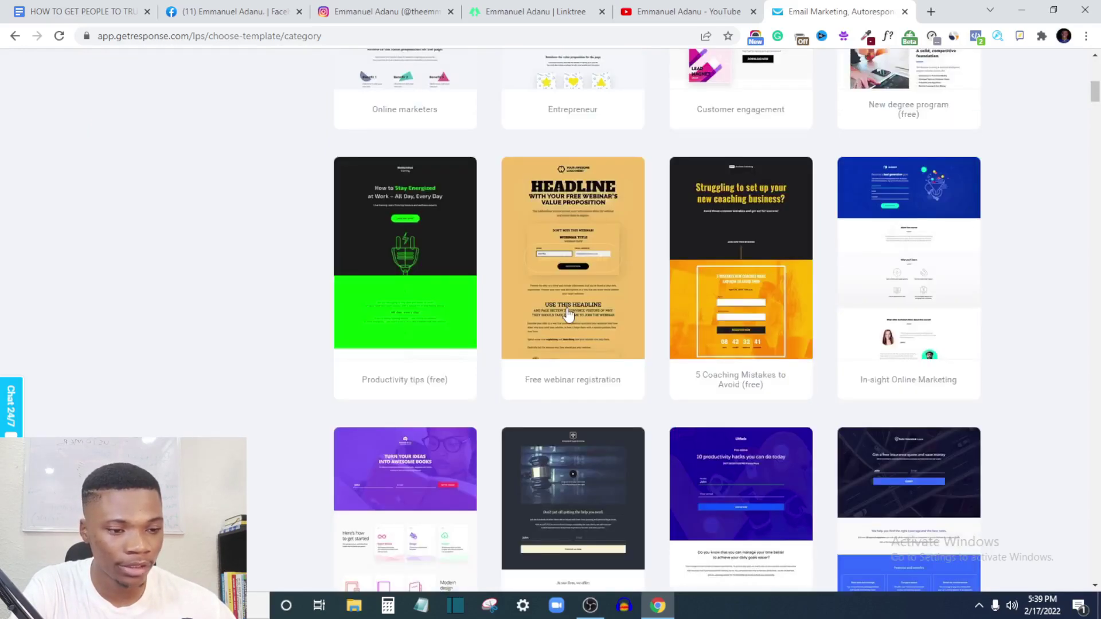
scroll(736, 461, down, 10)
scroll(736, 460, up, 4)
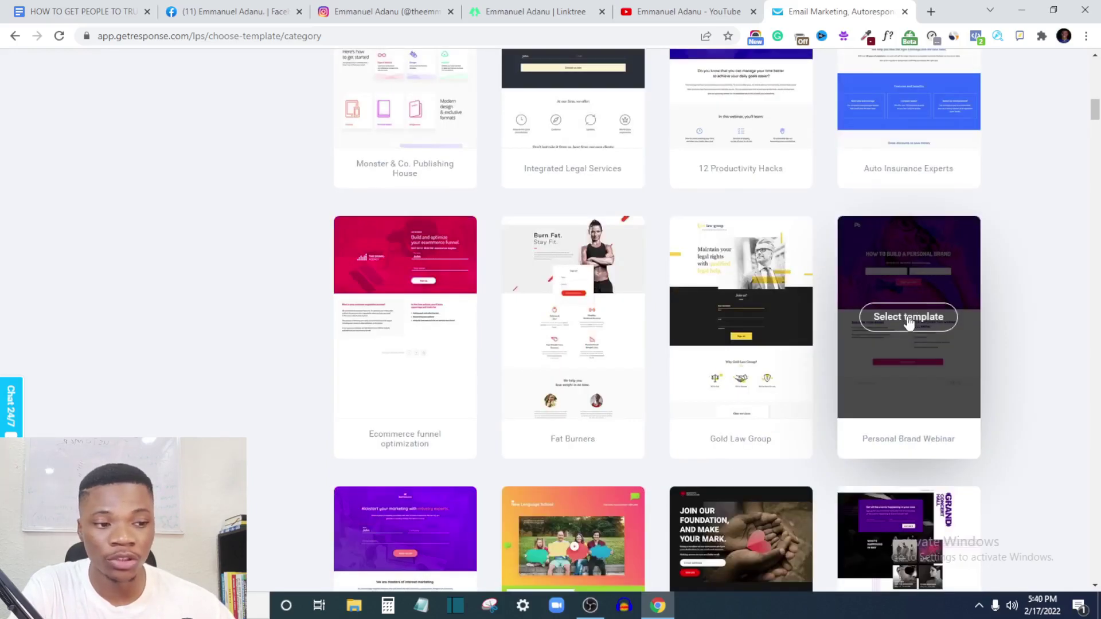
Select the Personal Brand Webinar template and preview both its landing page and its thank-you page
click(920, 325)
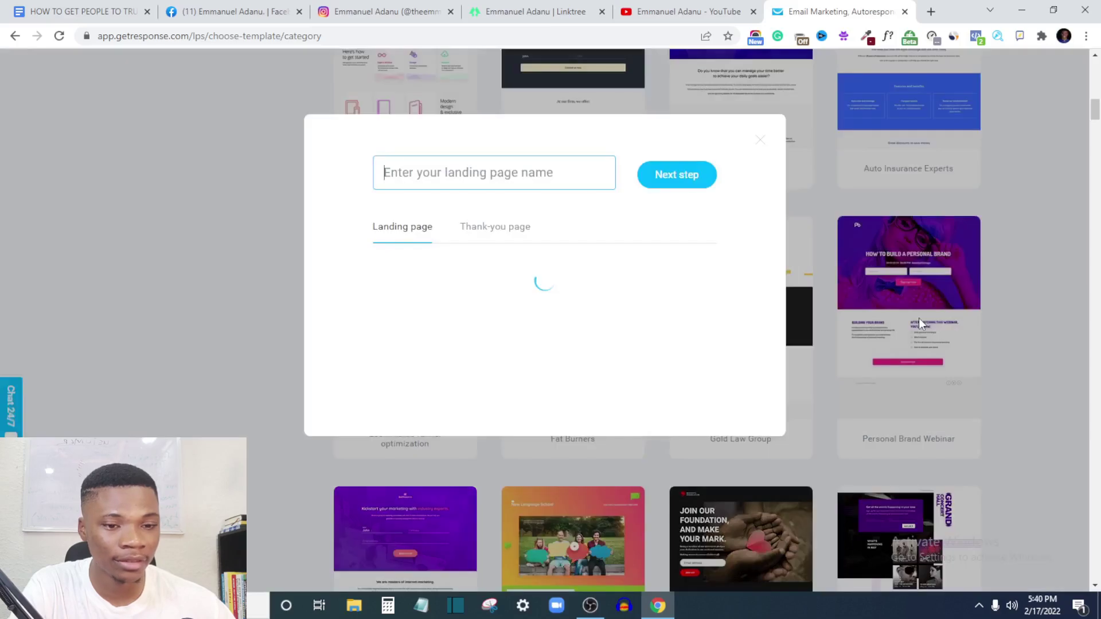
scroll(498, 406, down, 4)
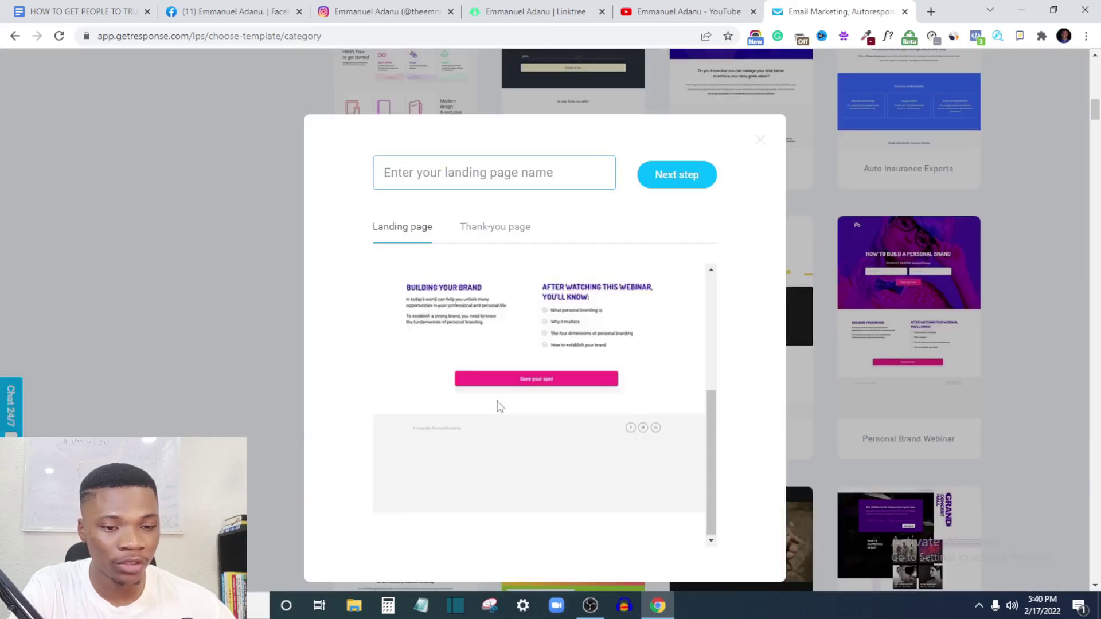
click(506, 226)
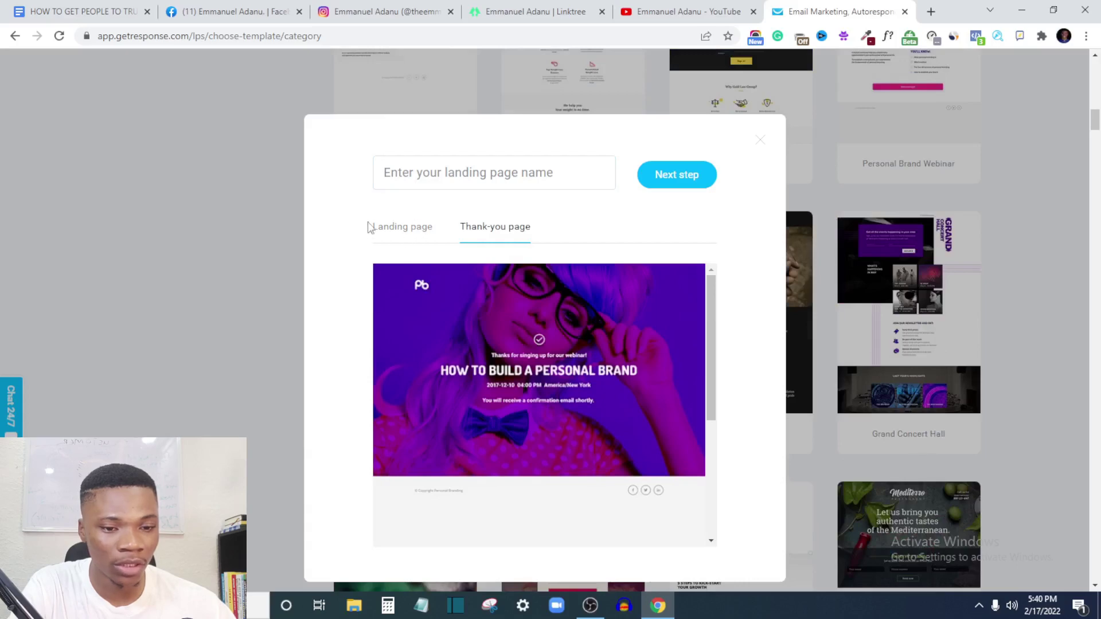
click(396, 230)
scroll(488, 377, down, 5)
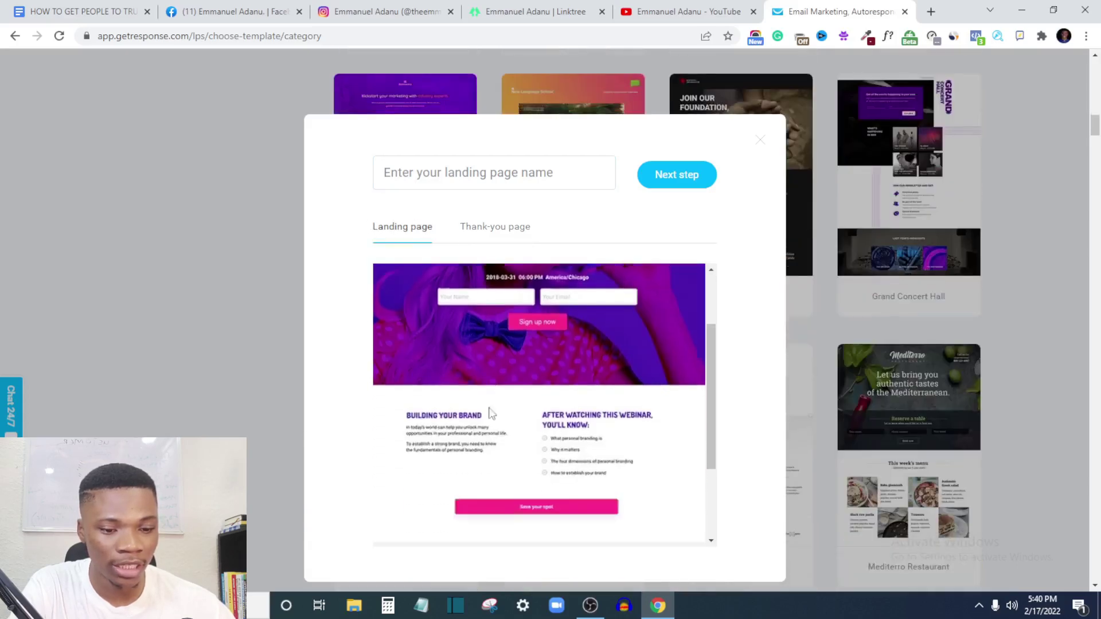
scroll(494, 411, up, 5)
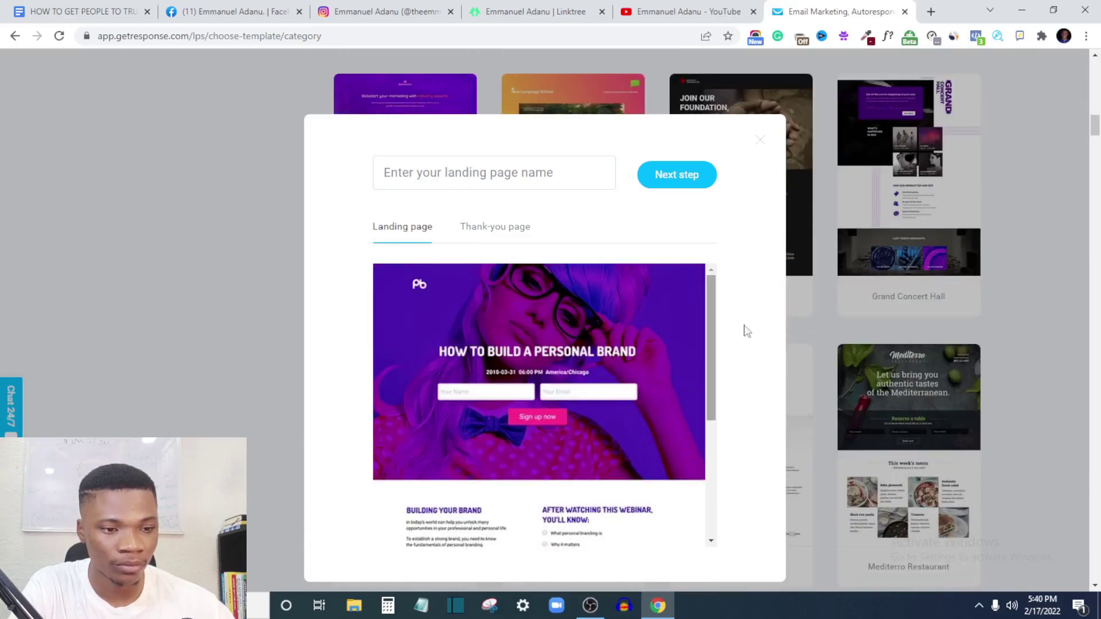
Name the landing page "Example Landing Page", continue to the editor and decline scheduling a webinar
click(547, 179)
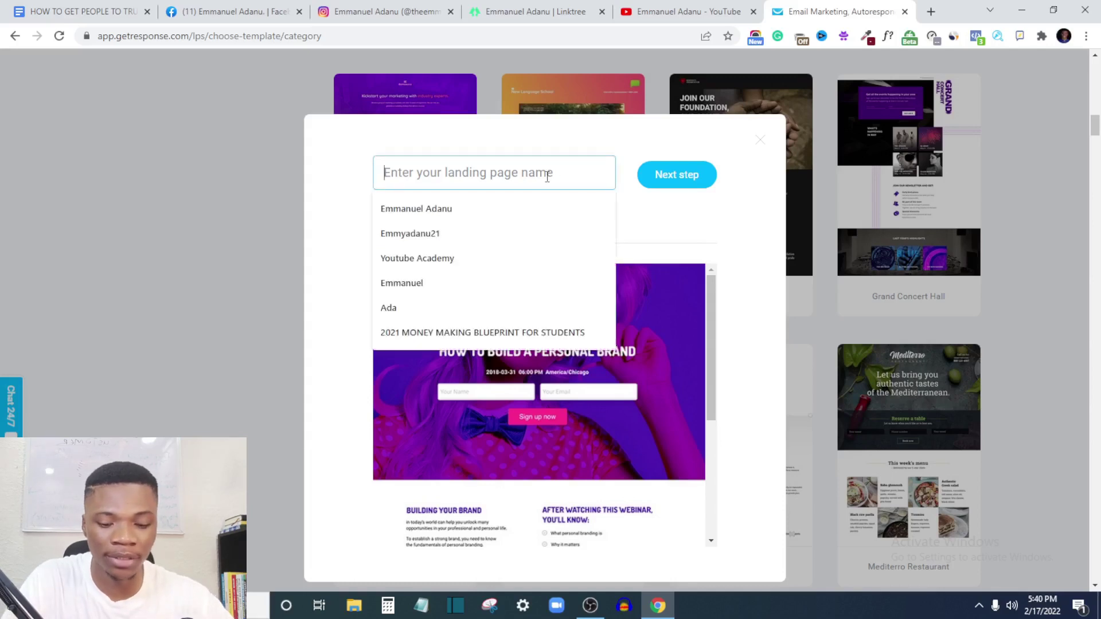
text(Exam)
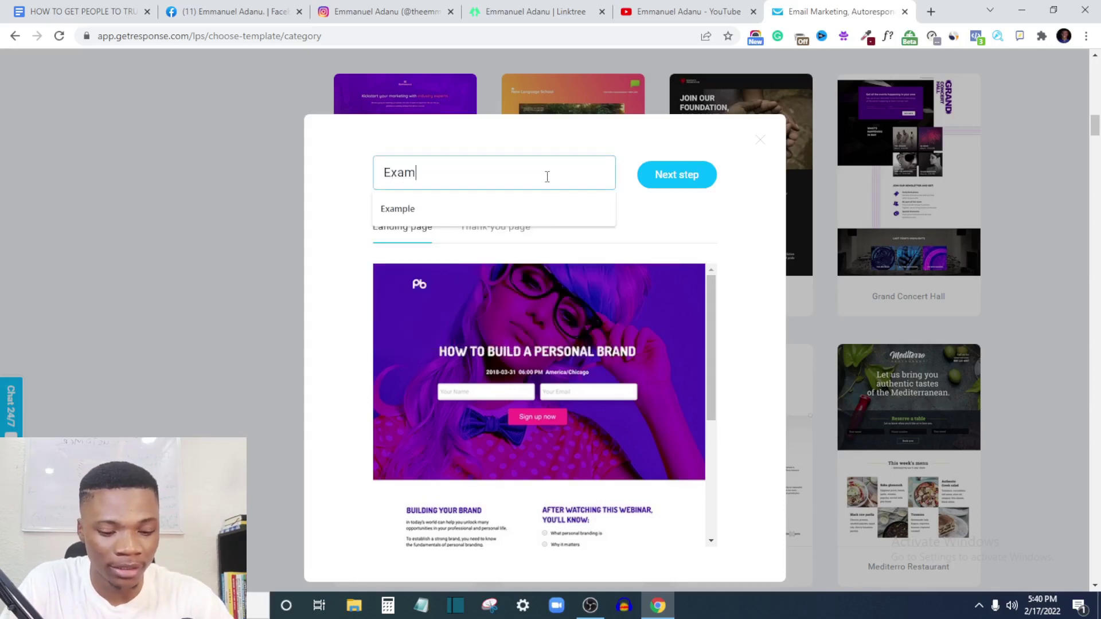
text(ple Landi)
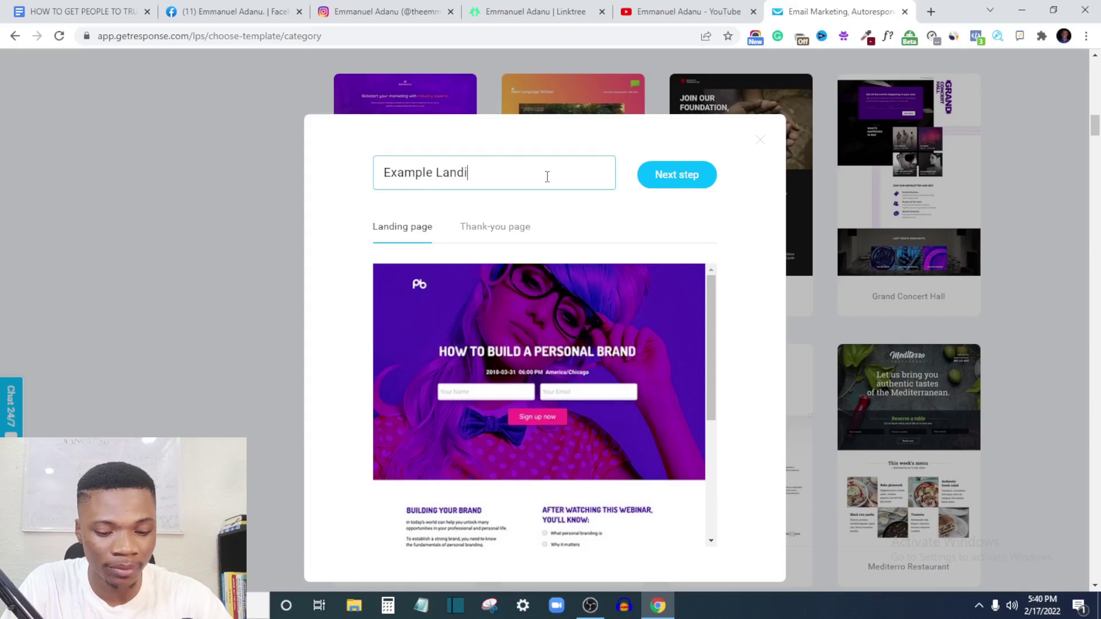
text(ng Page)
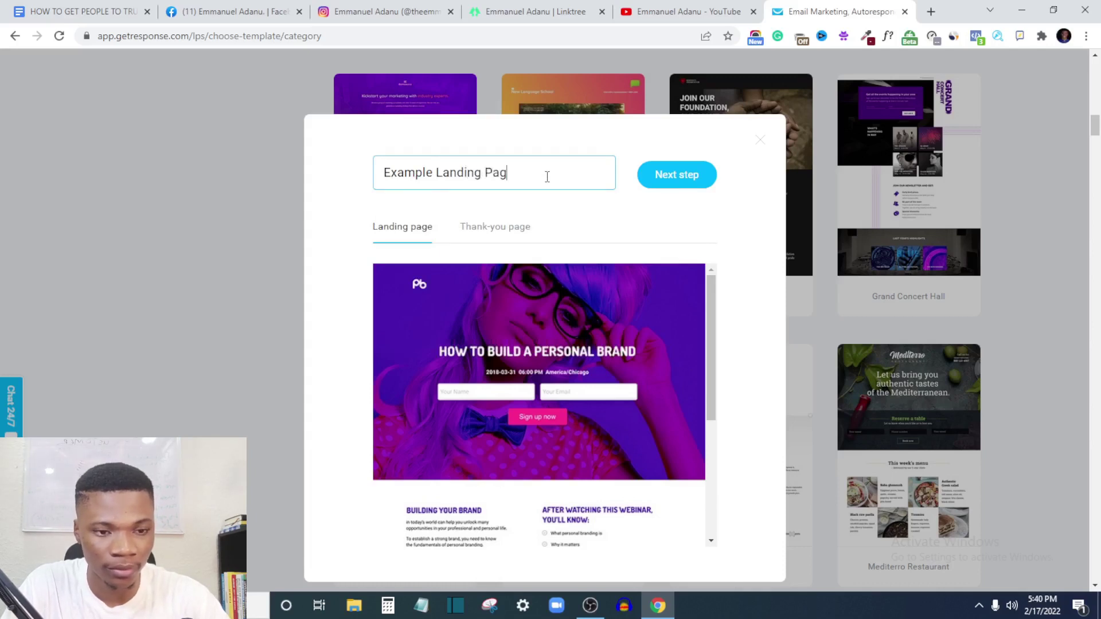
click(664, 178)
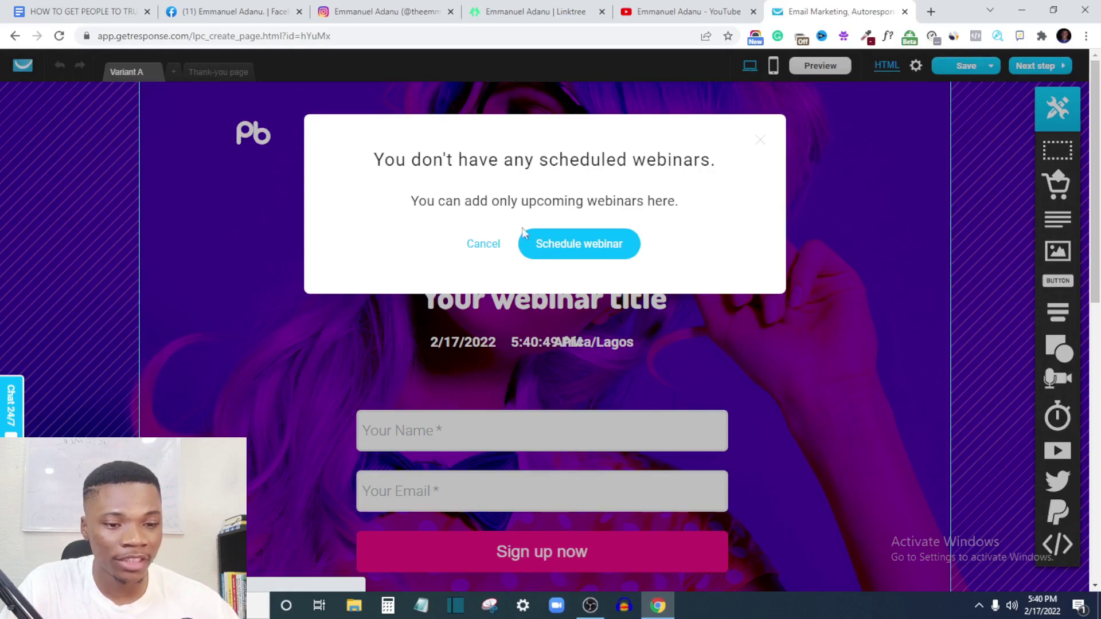
click(483, 244)
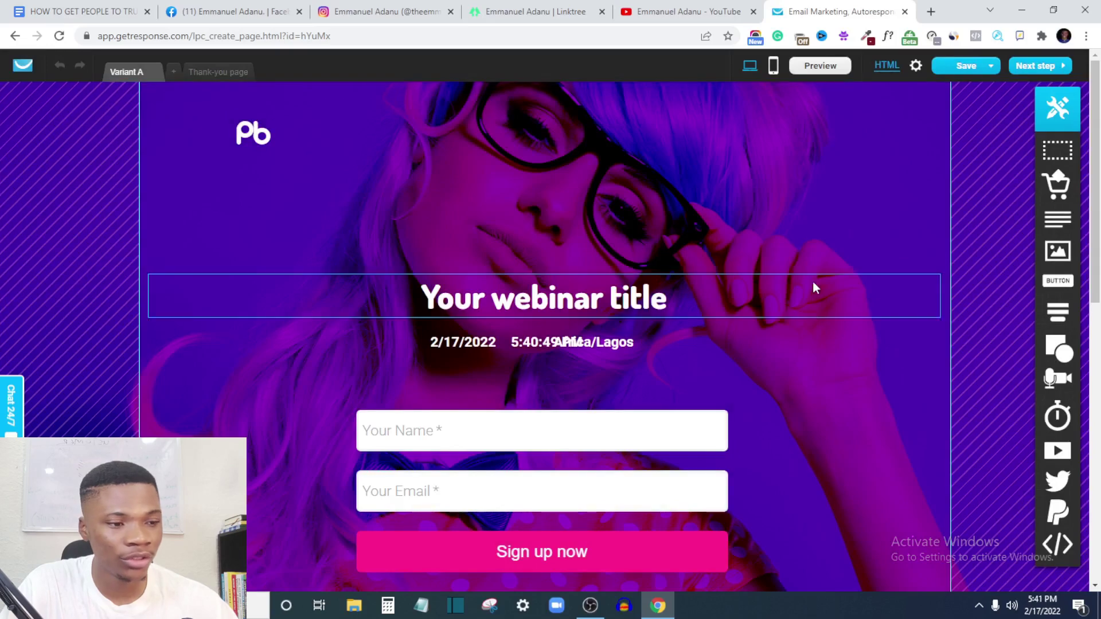
Review the desktop layout, create the mobile version of the landing page and look through its content
scroll(816, 288, down, 10)
scroll(403, 436, up, 10)
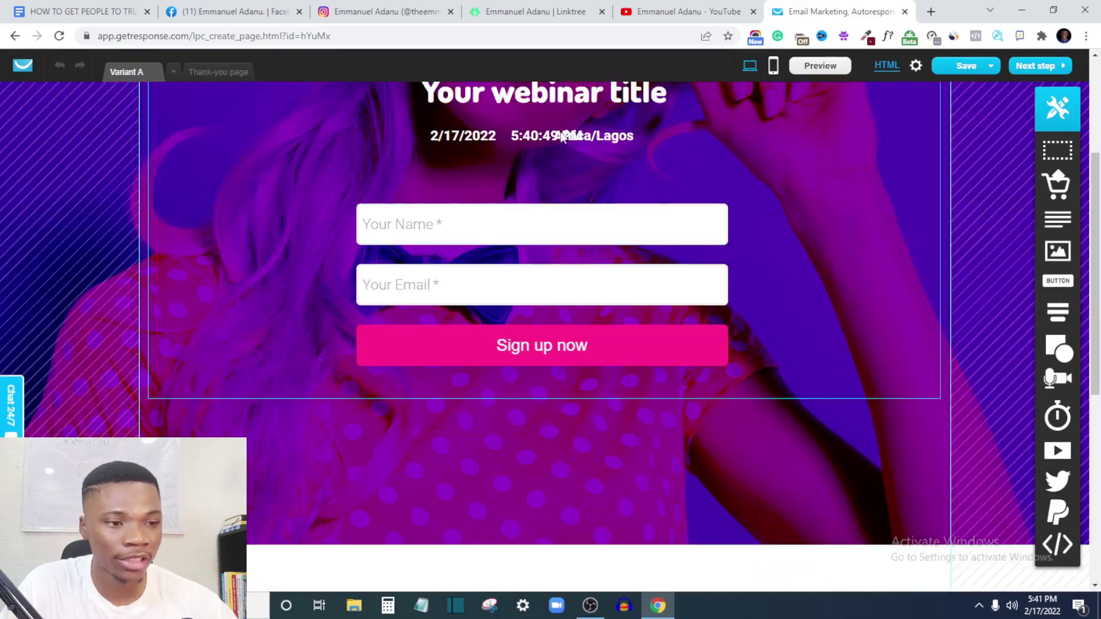
click(773, 67)
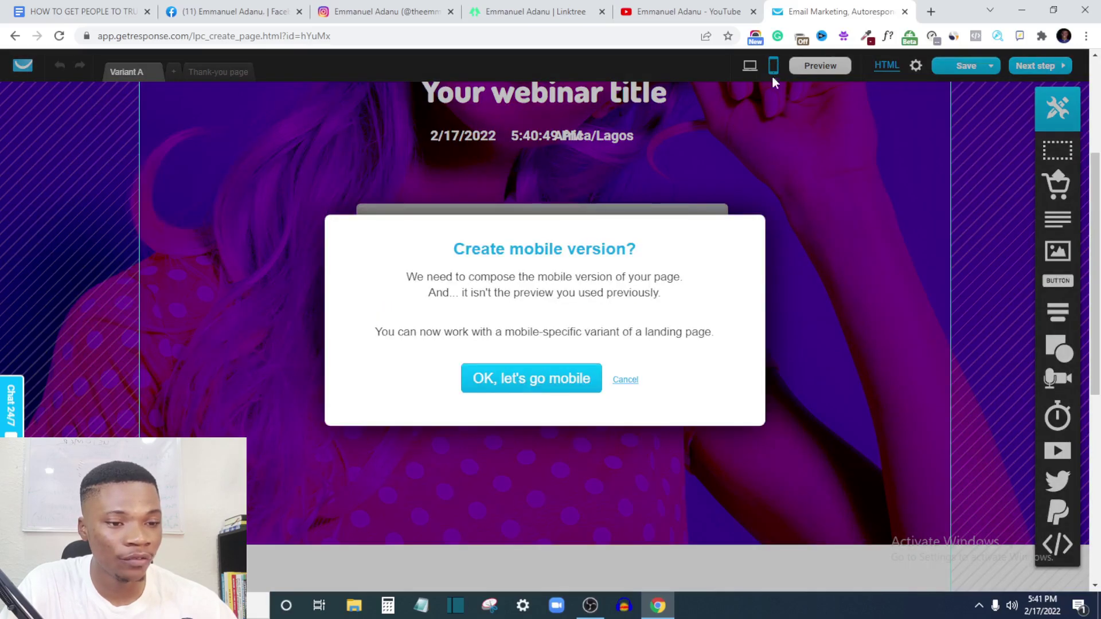
click(555, 379)
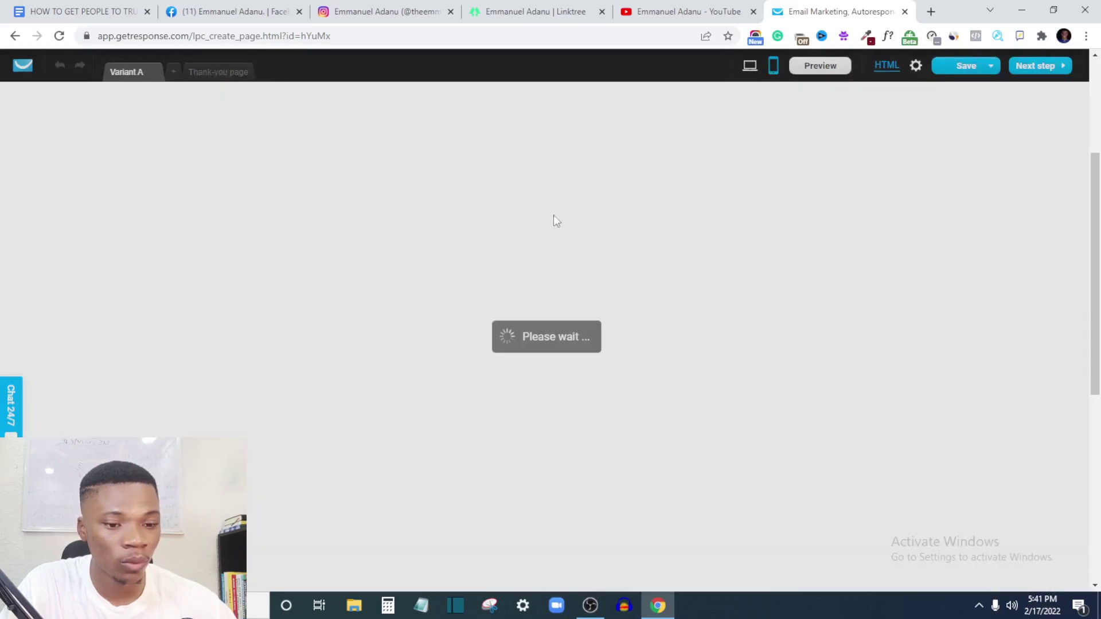
scroll(447, 233, up, 4)
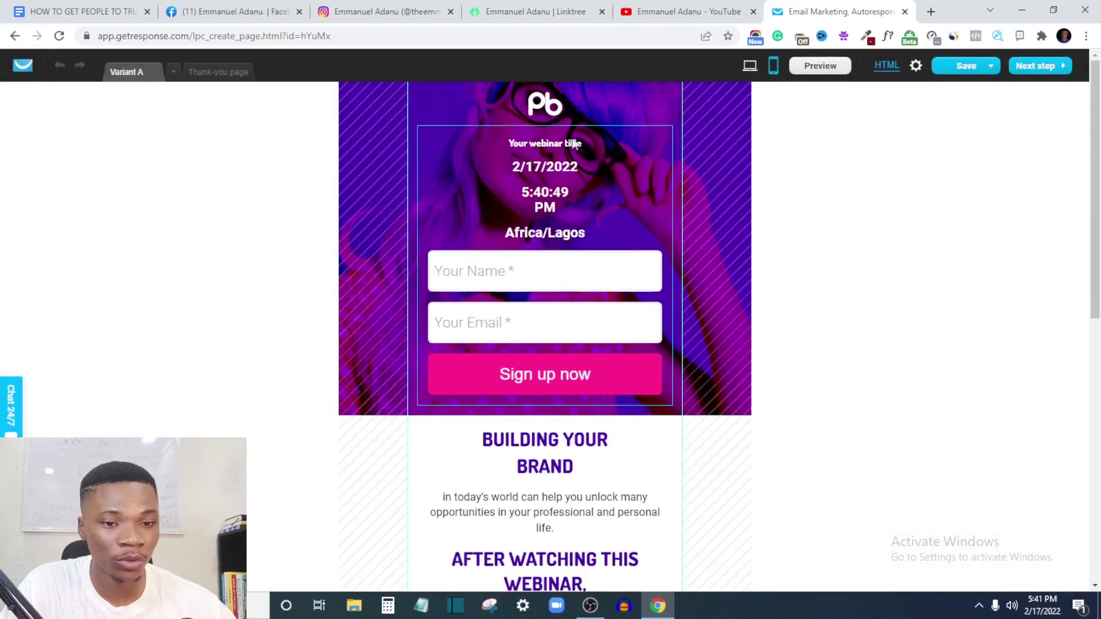
scroll(563, 315, down, 6)
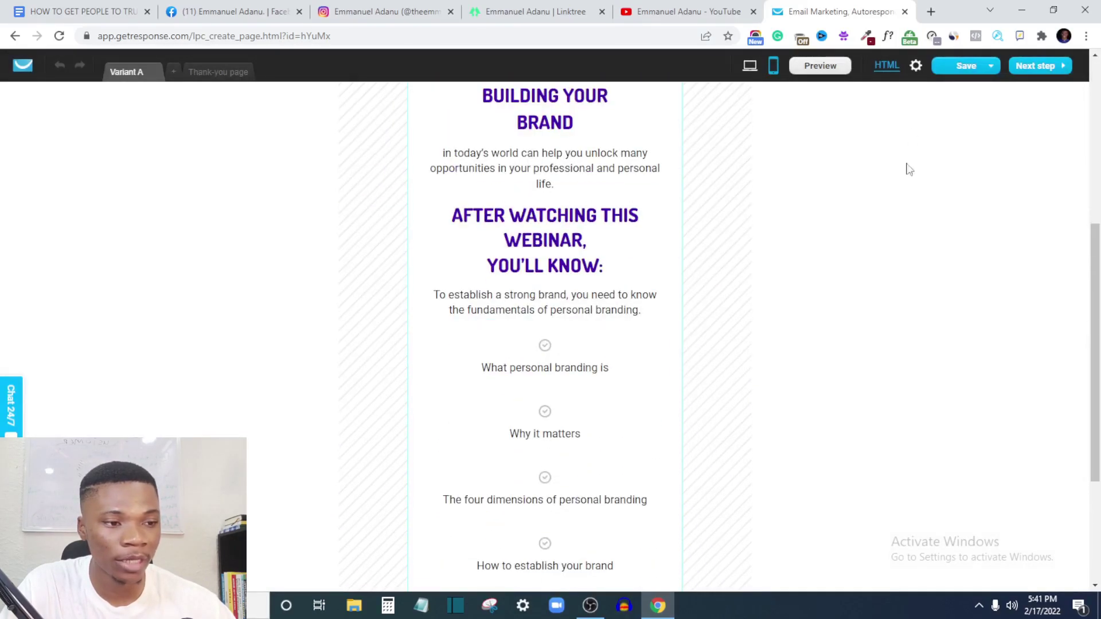
Open the page's SEO settings, look through the save options and try to proceed to the next step
click(917, 67)
mouse_move(955, 79)
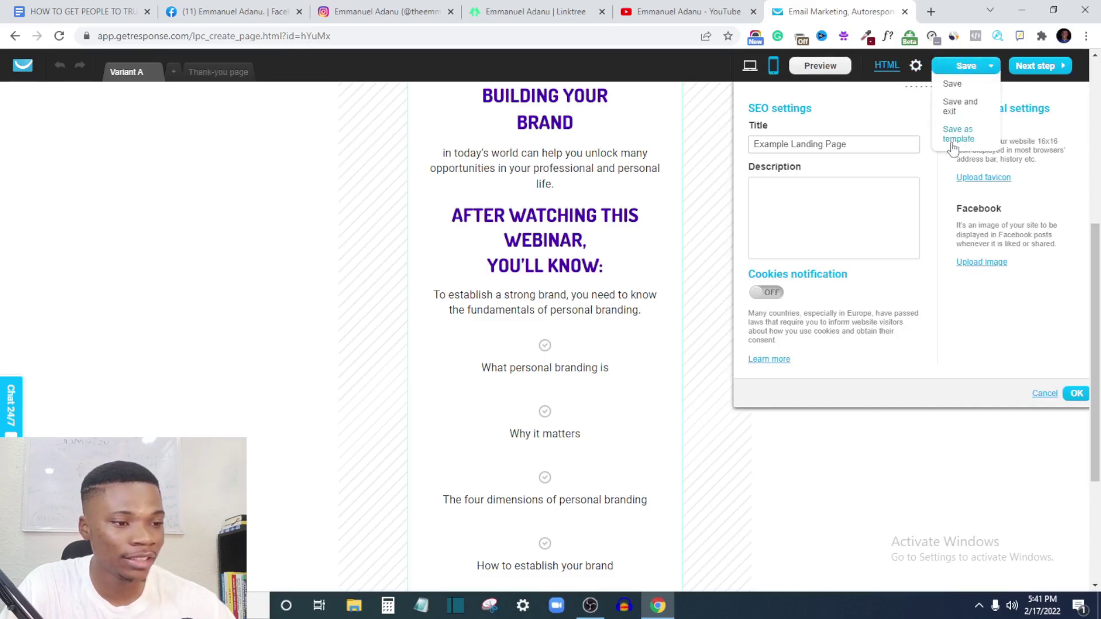
click(1042, 67)
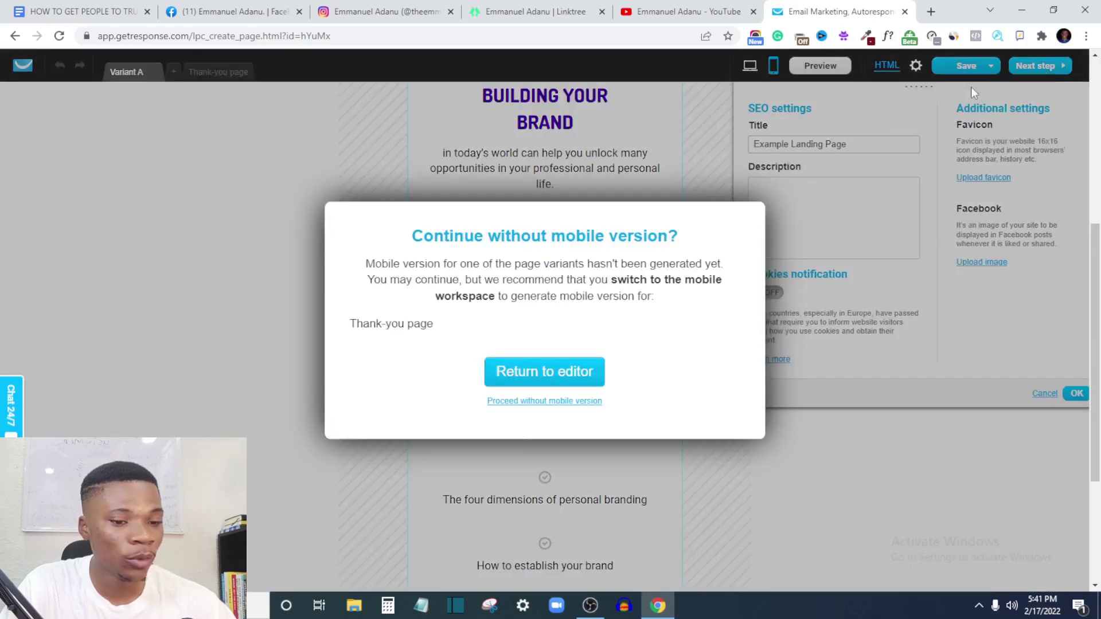
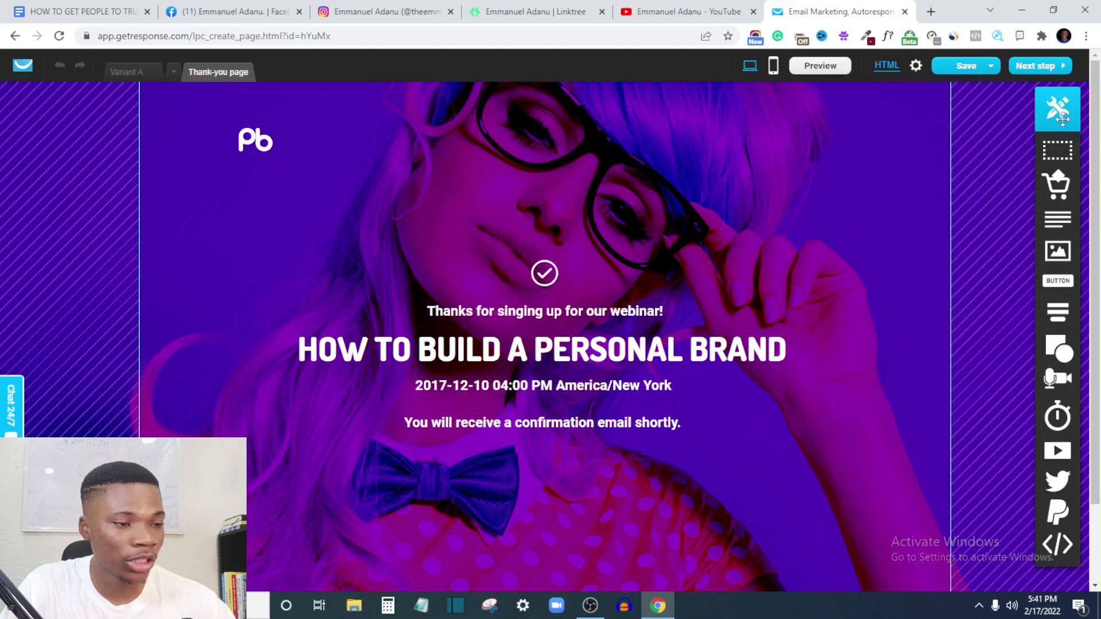
Try out a text block, an image and a button on the thank-you page, deleting each one again
mouse_move(1068, 156)
mouse_down()
mouse_move(683, 192)
mouse_move(538, 241)
mouse_move(552, 265)
mouse_move(980, 184)
mouse_move(1068, 156)
mouse_up()
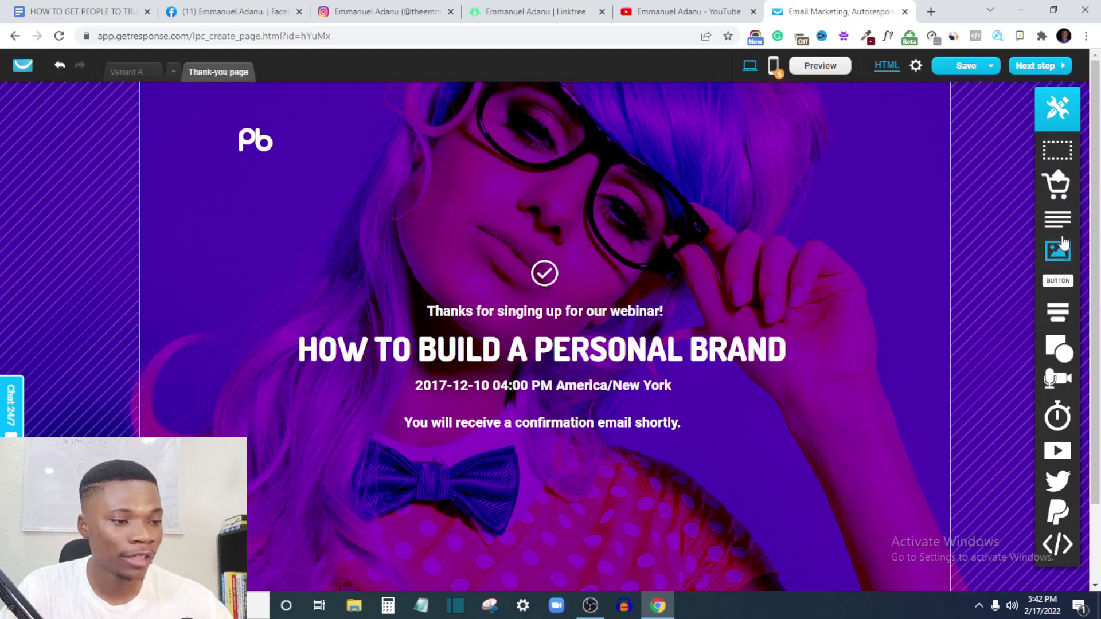
drag(1058, 221, 705, 240)
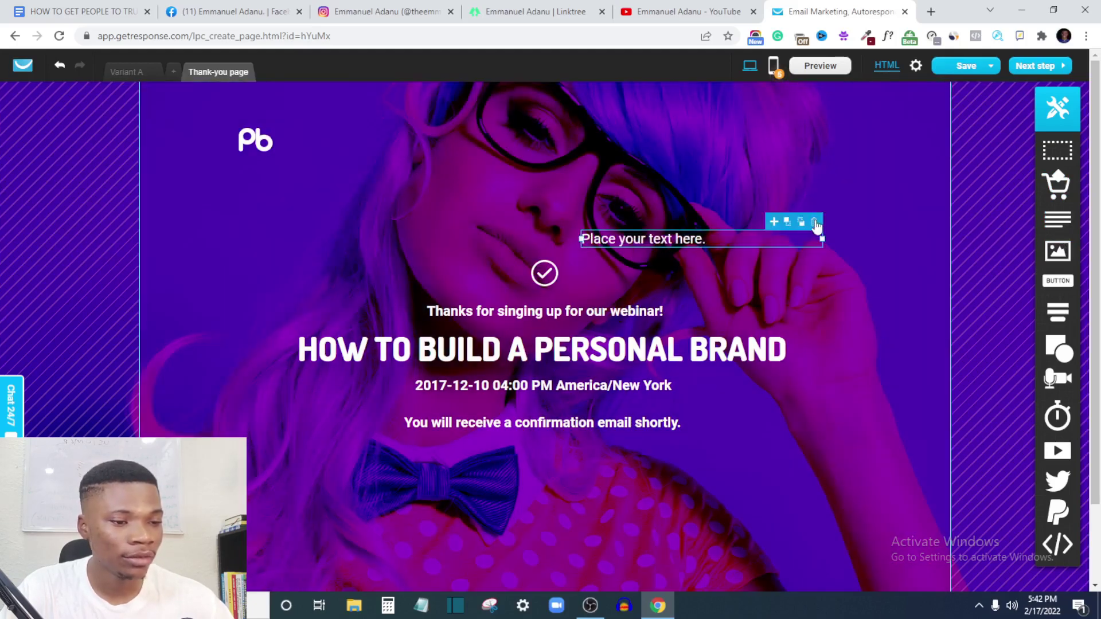
click(816, 223)
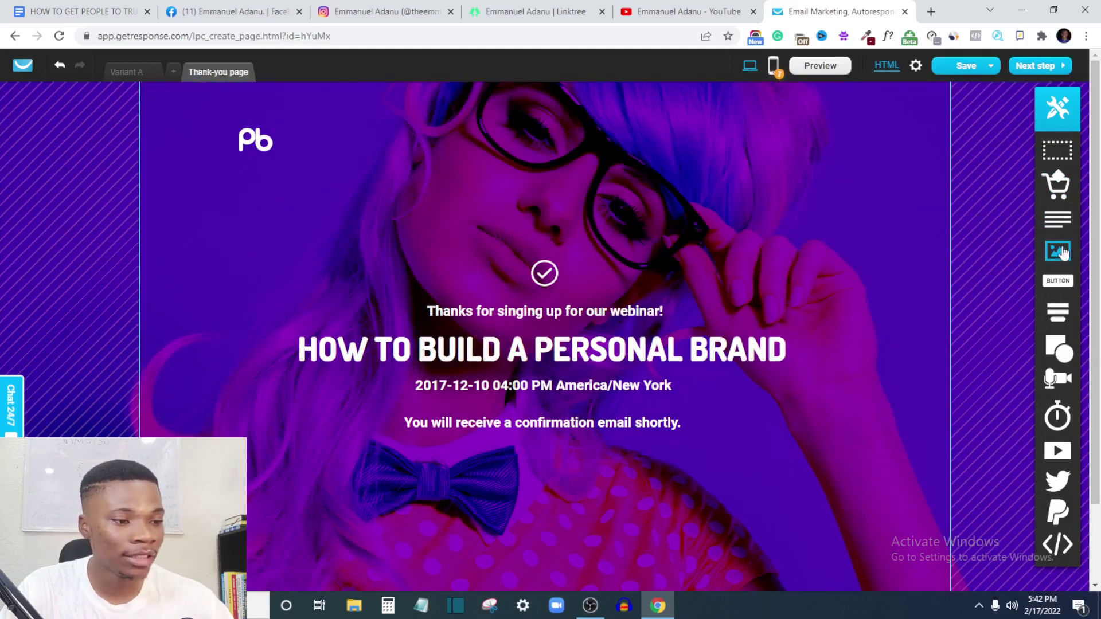
drag(1061, 254, 760, 182)
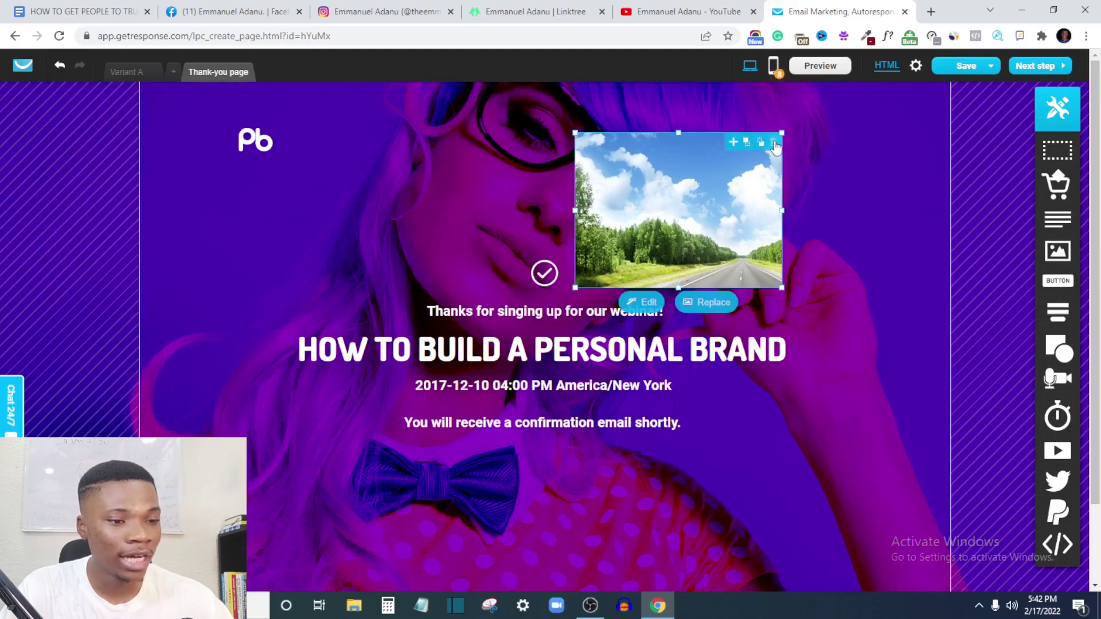
click(778, 148)
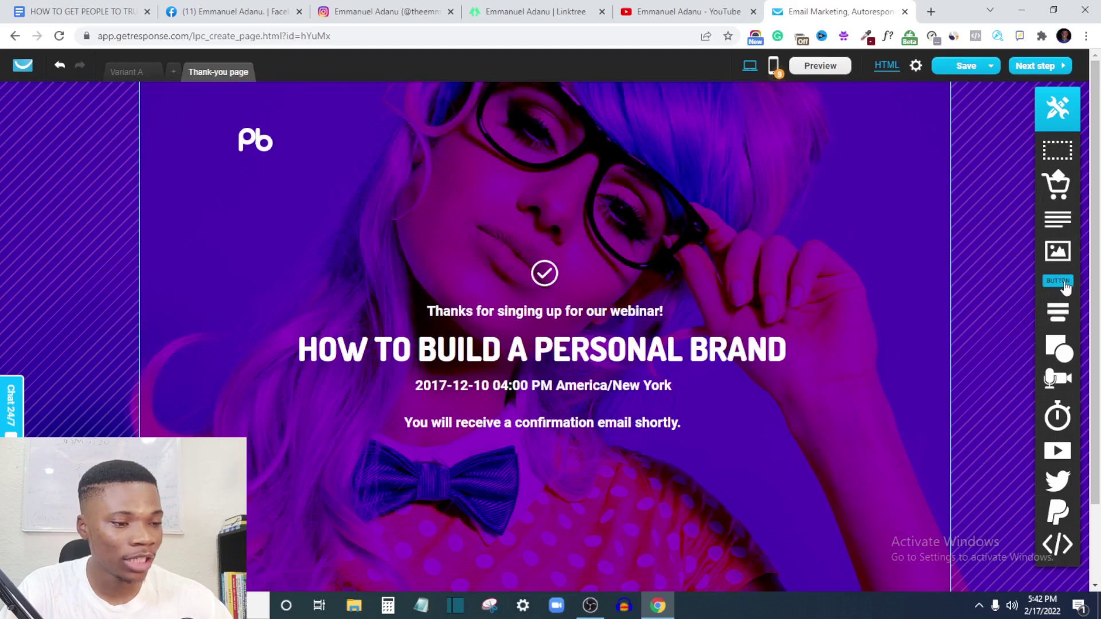
drag(1058, 285, 611, 232)
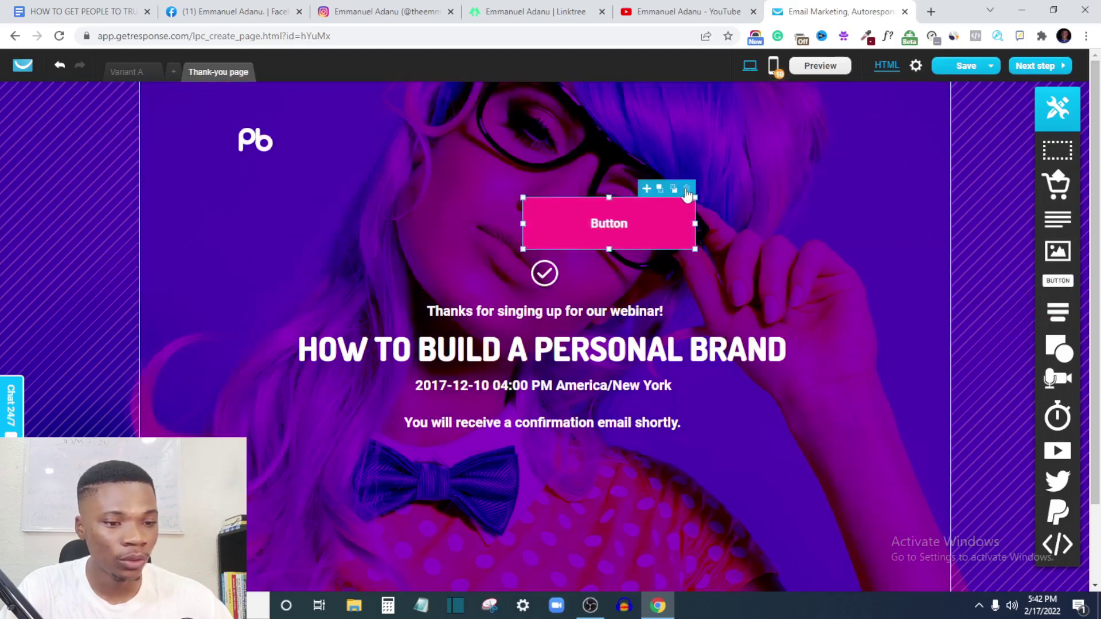
click(688, 187)
Try out a static signup form on the thank-you page and delete it again
mouse_move(1058, 312)
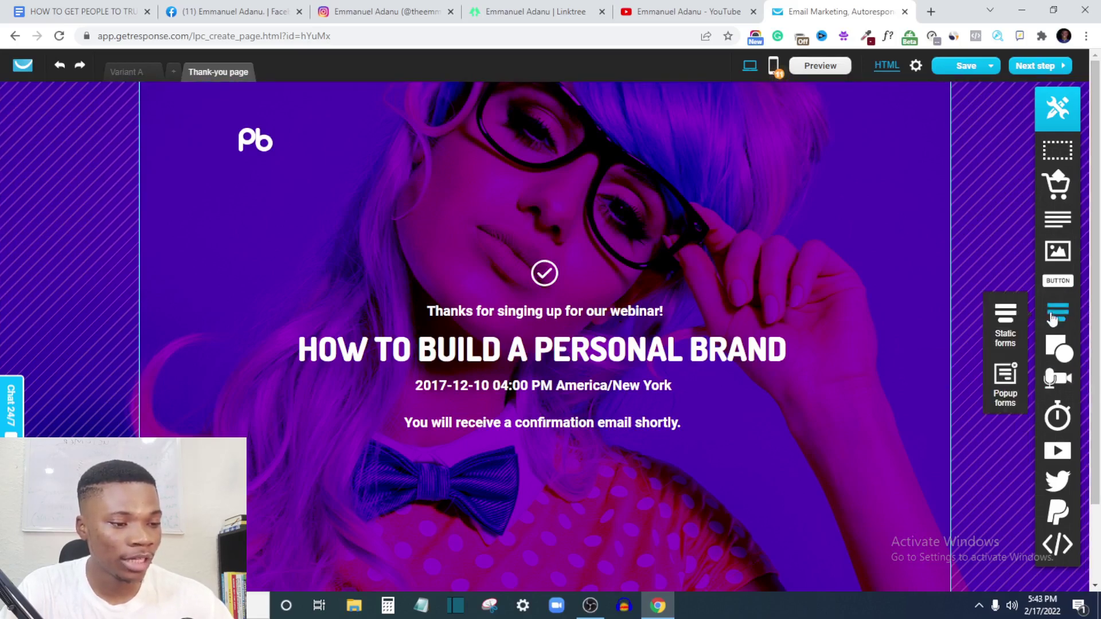
drag(1007, 332, 821, 301)
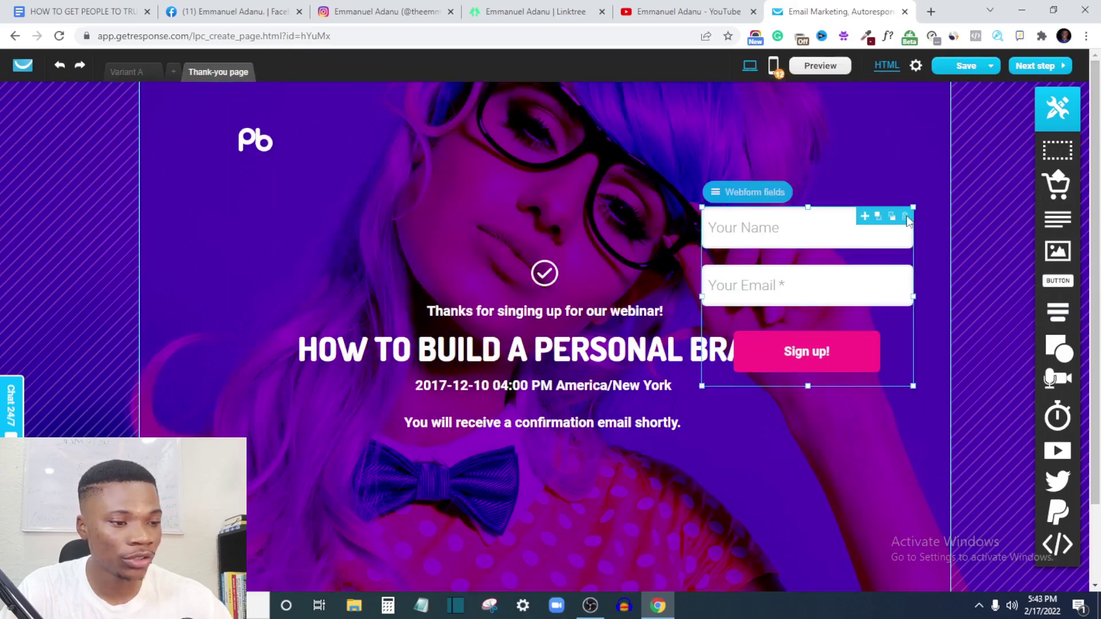
click(906, 217)
Try out a popup form and a countdown timer on the thank-you page without configuring them, and remove both
mouse_move(1065, 318)
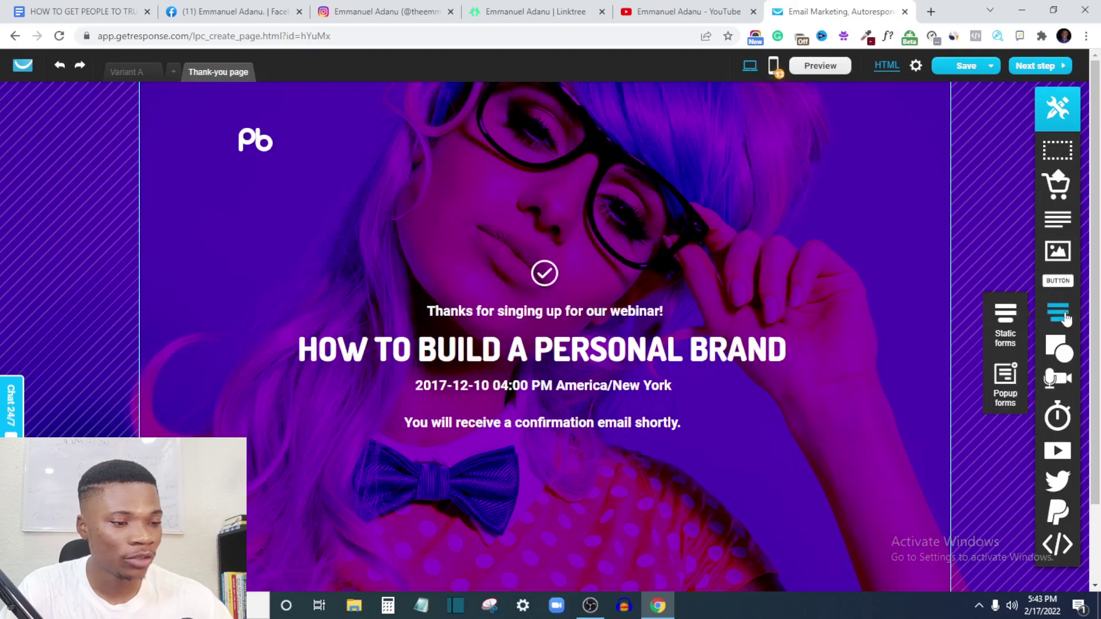
drag(1005, 380, 612, 256)
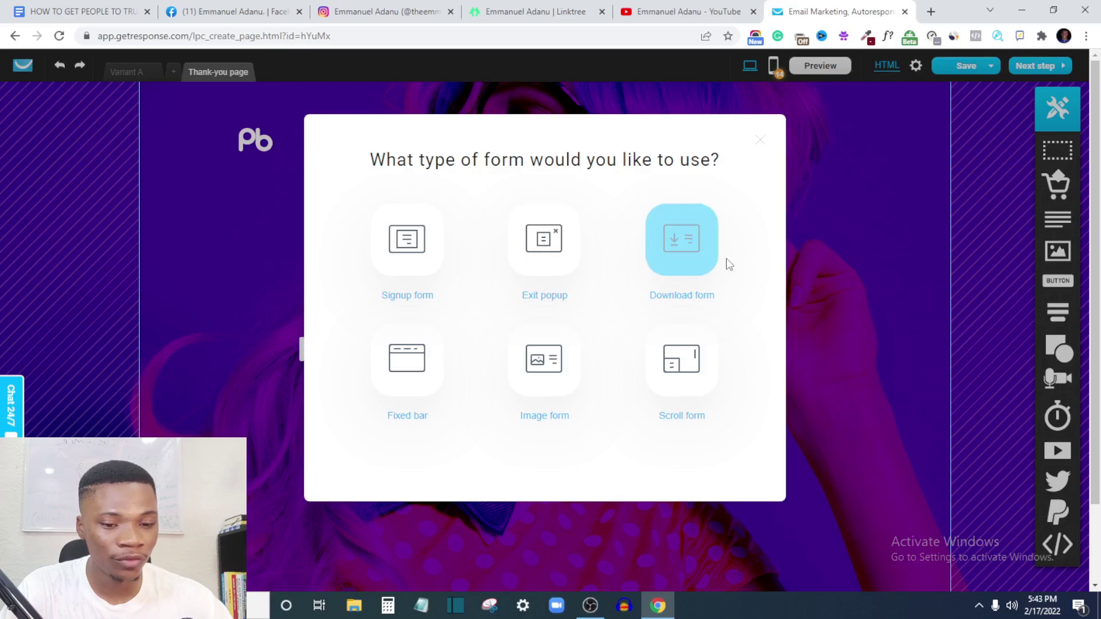
click(761, 141)
mouse_move(1060, 353)
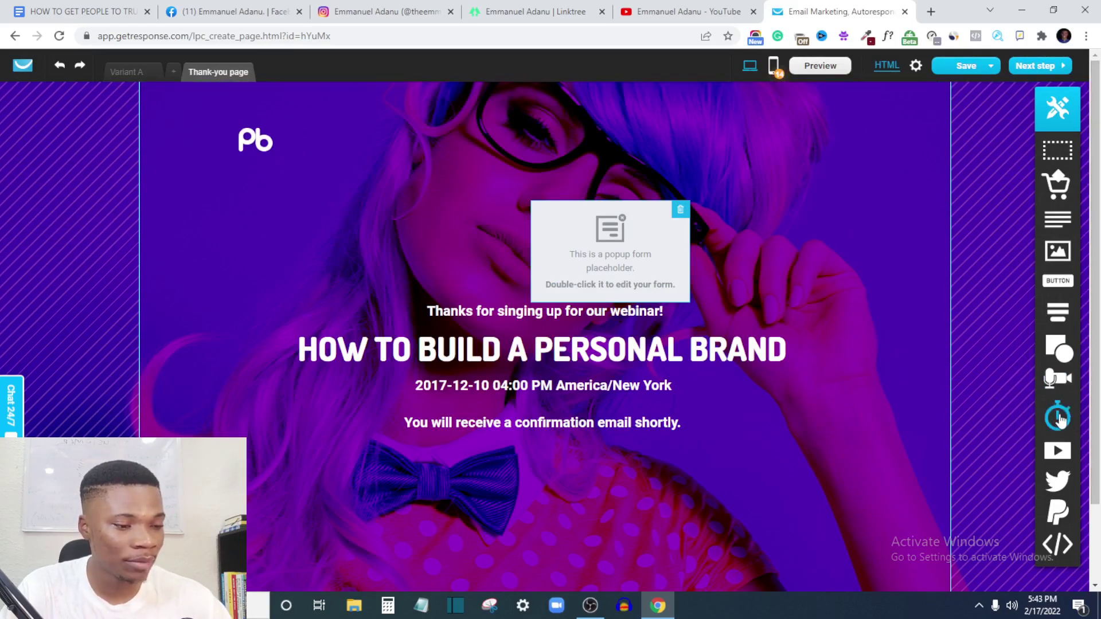
drag(1060, 419, 759, 422)
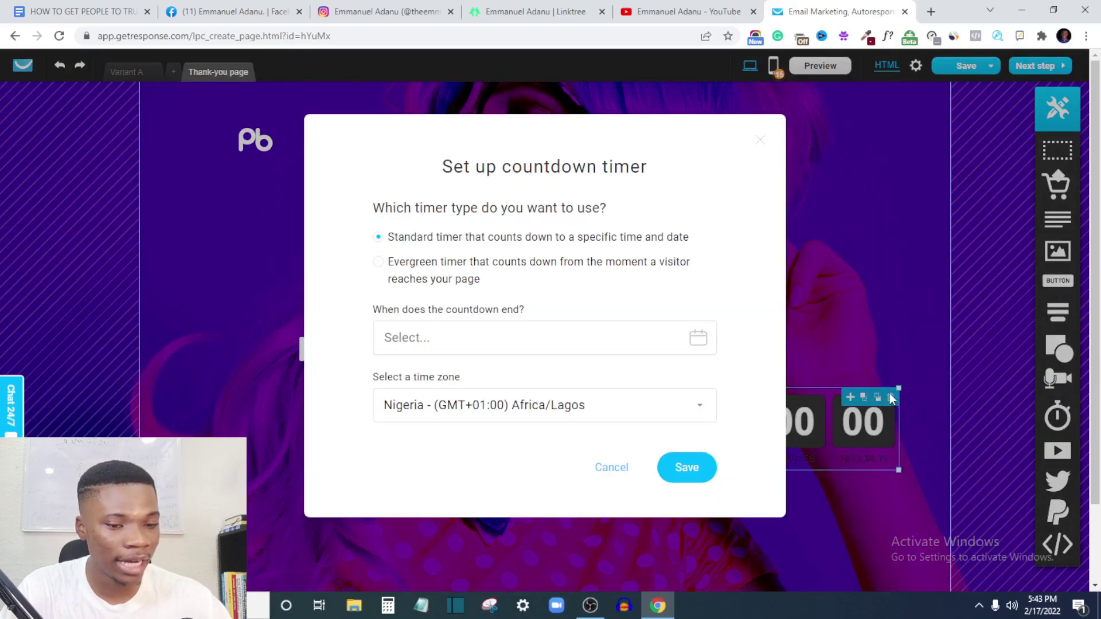
click(892, 397)
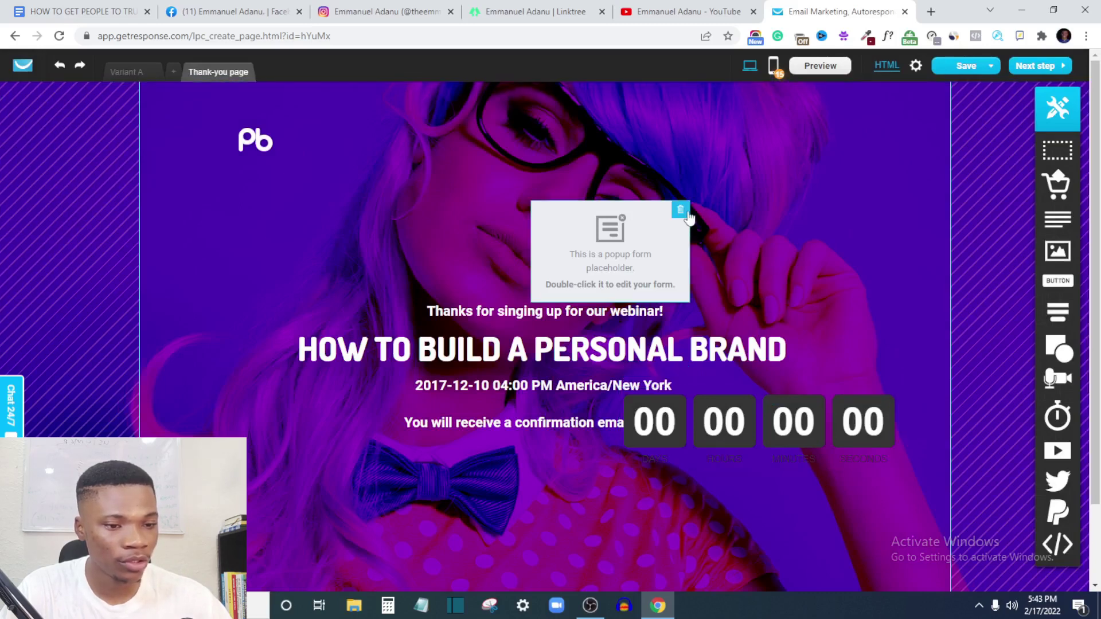
click(684, 210)
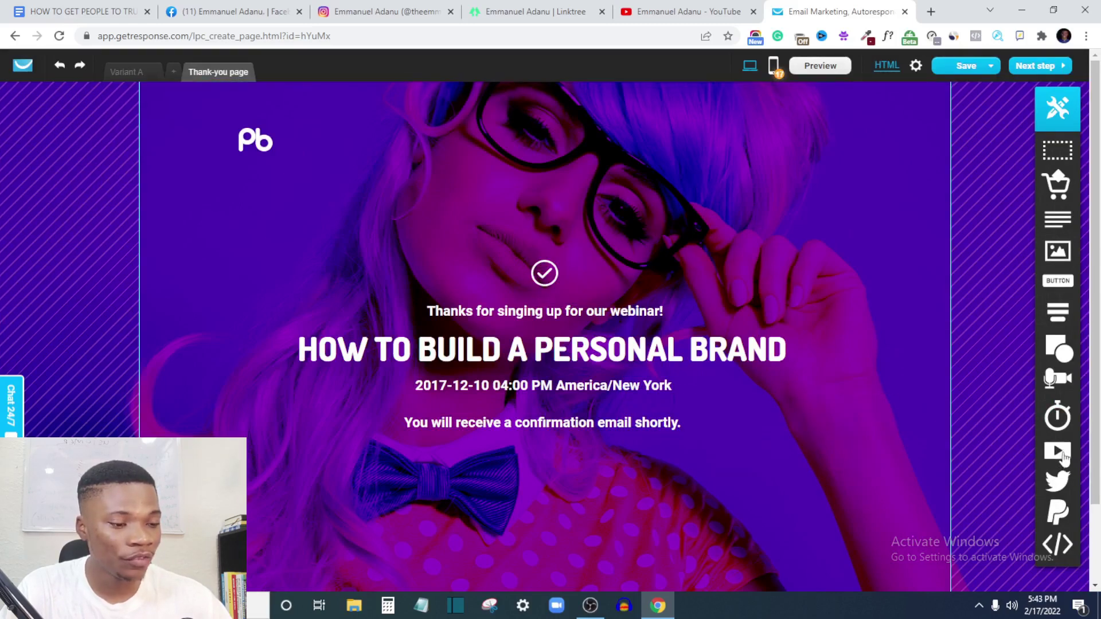
mouse_move(1066, 485)
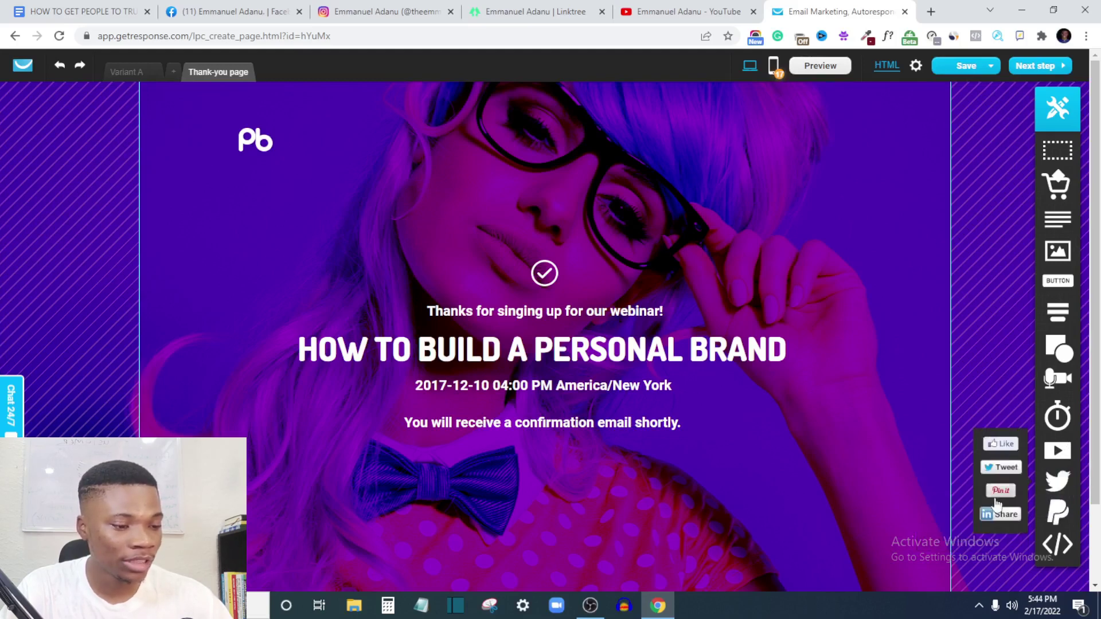
mouse_move(1055, 513)
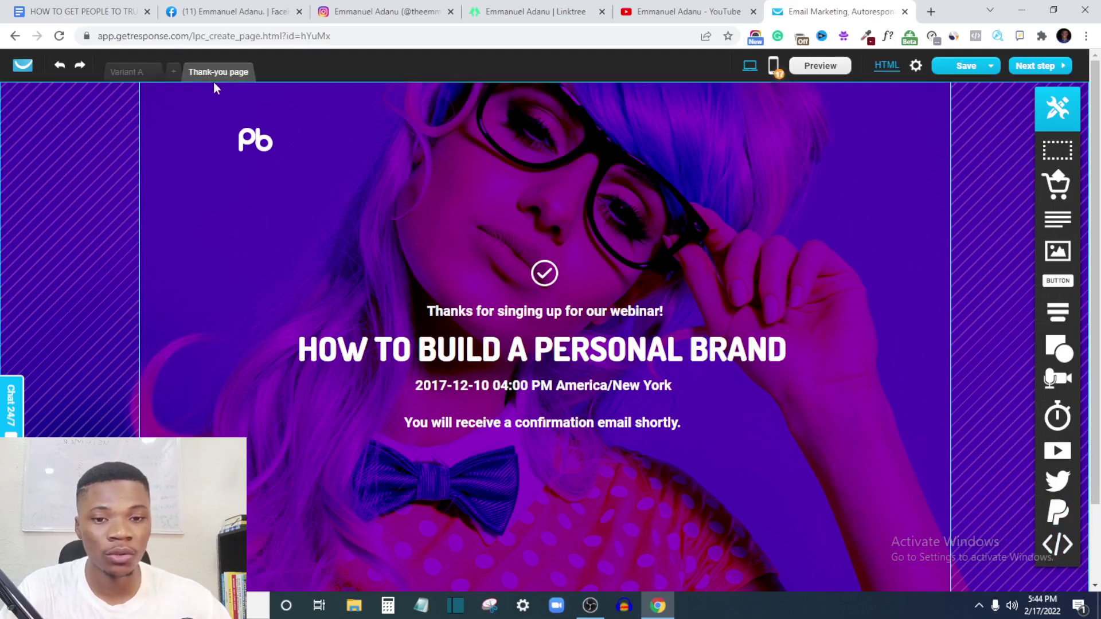
Switch to the desktop layout of Variant A and replace the Pb logo with the "LEARN GOOGLE ADS" image uploaded from the computer
click(133, 74)
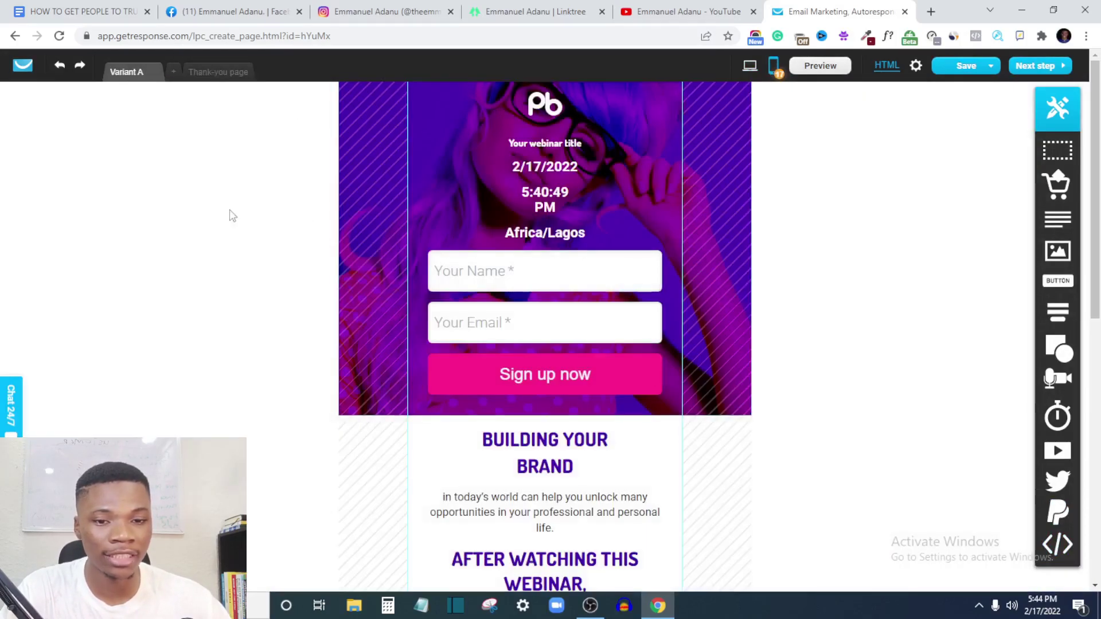
click(751, 67)
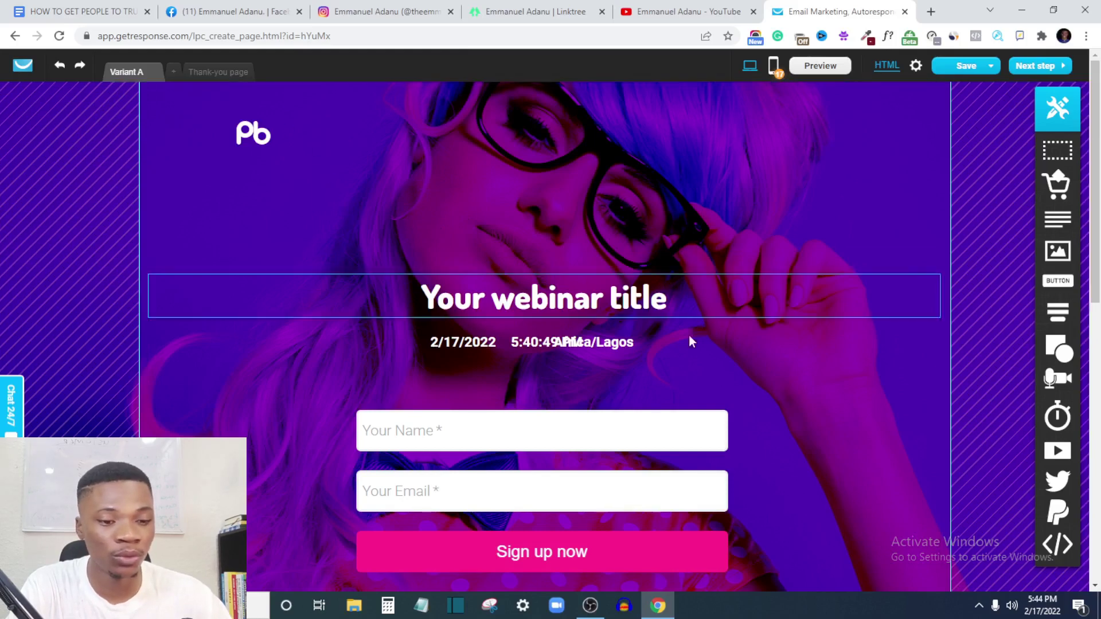
click(252, 131)
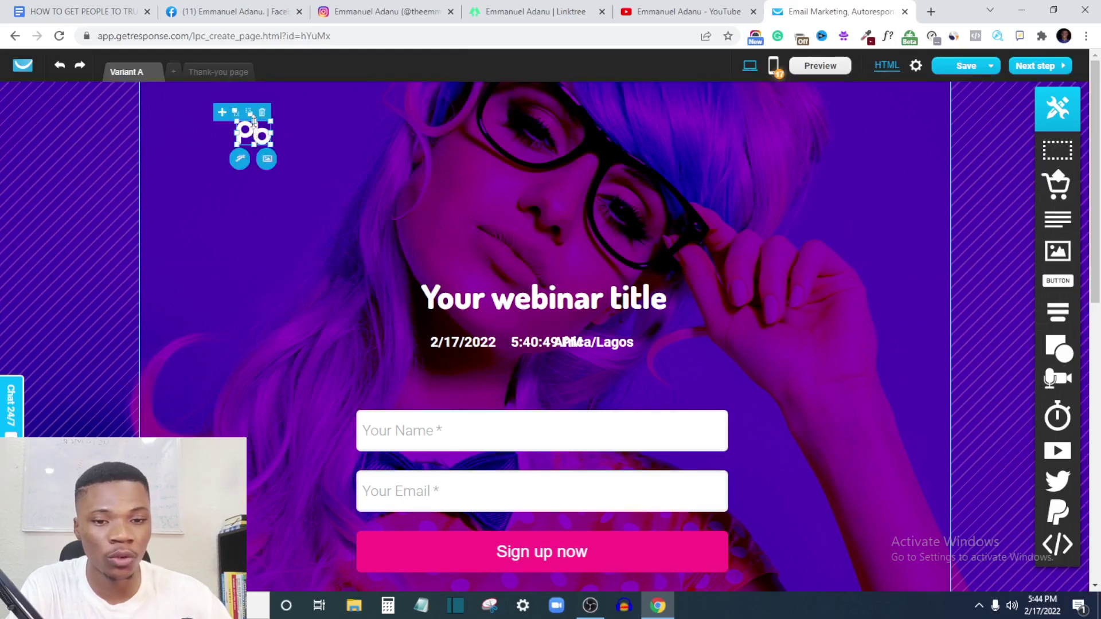
click(267, 160)
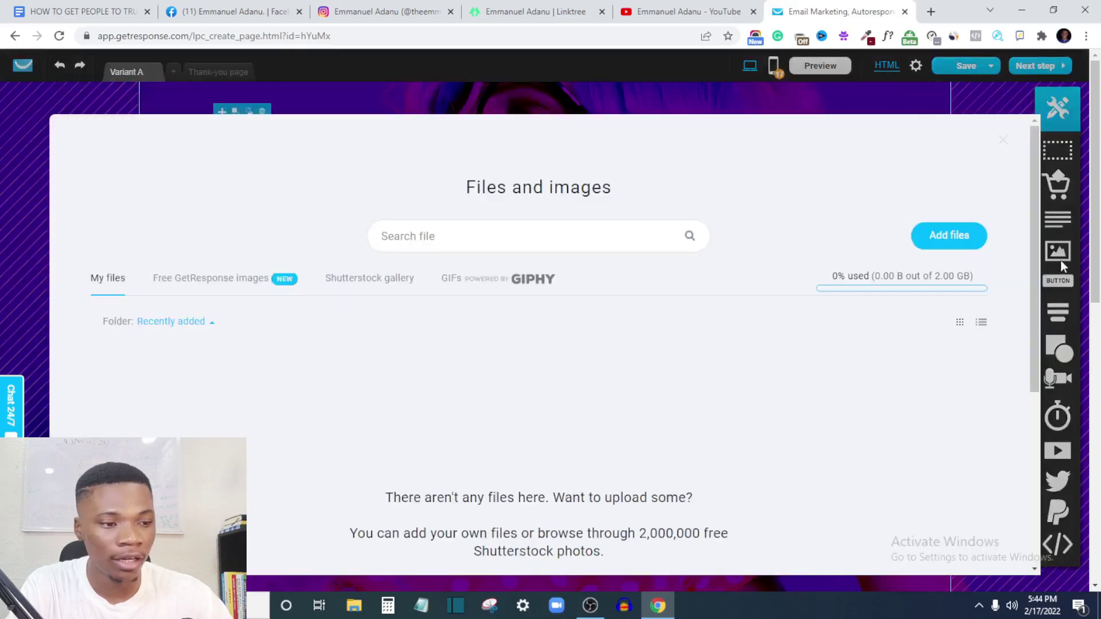
click(1002, 141)
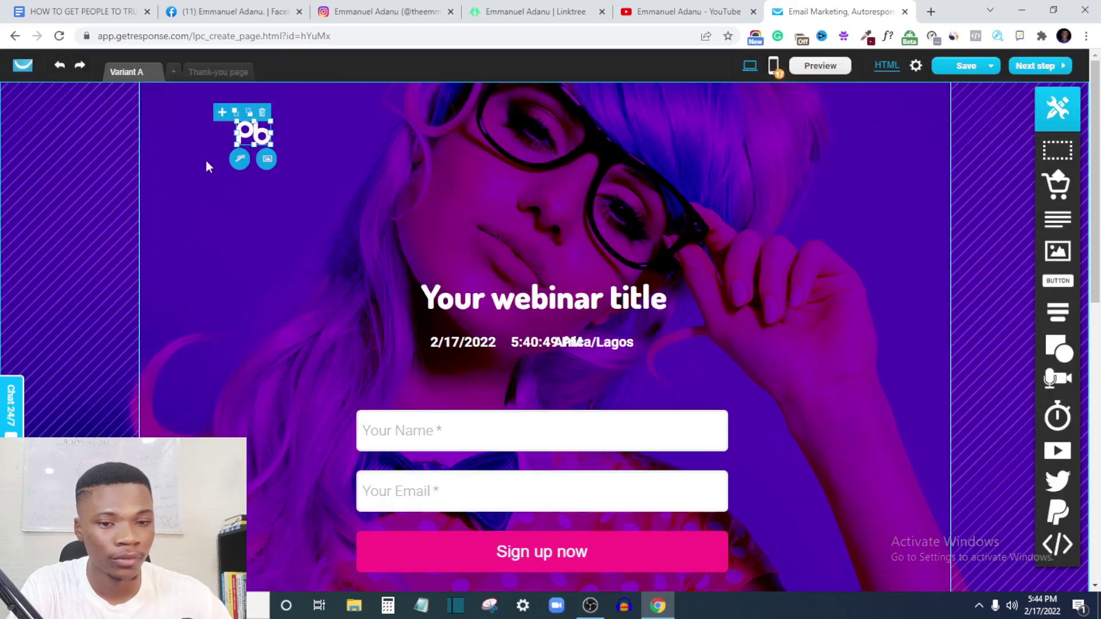
click(267, 160)
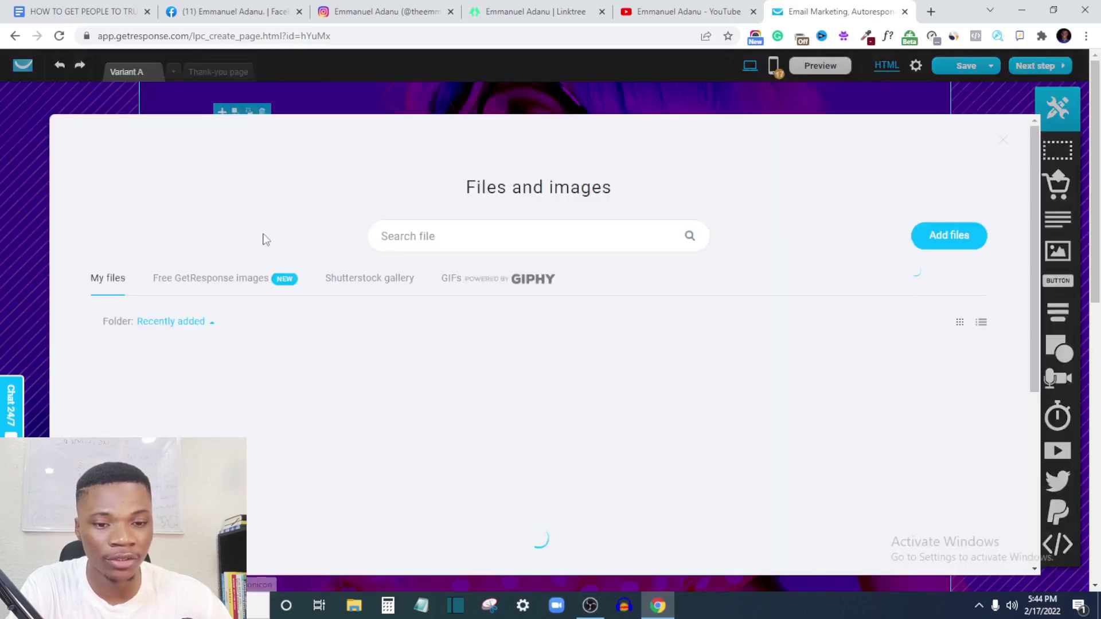
click(940, 232)
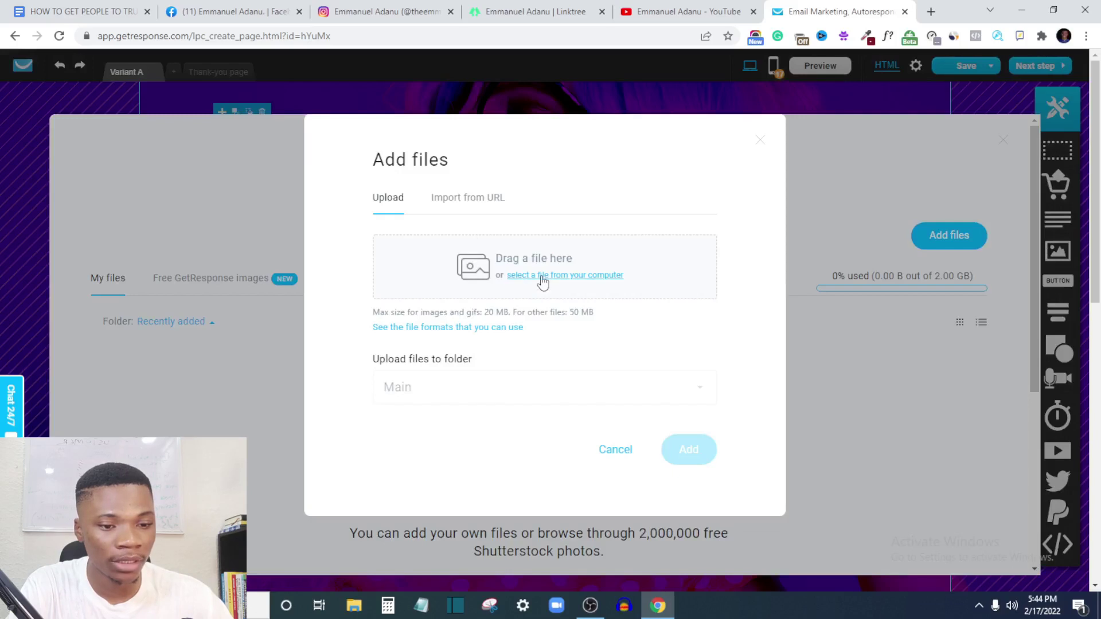
click(565, 277)
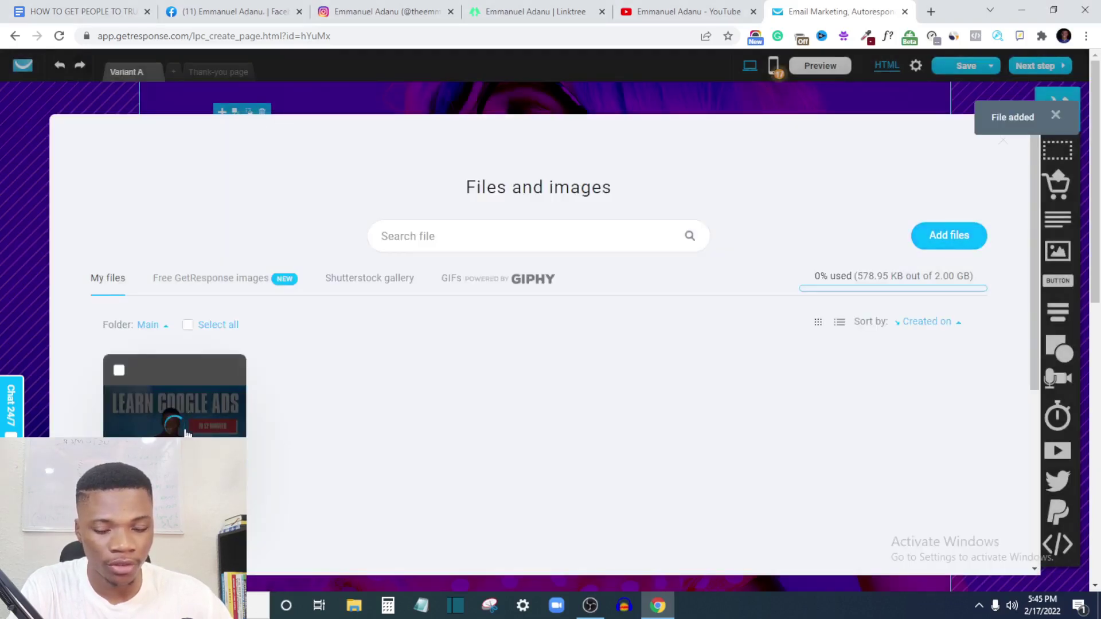
click(234, 403)
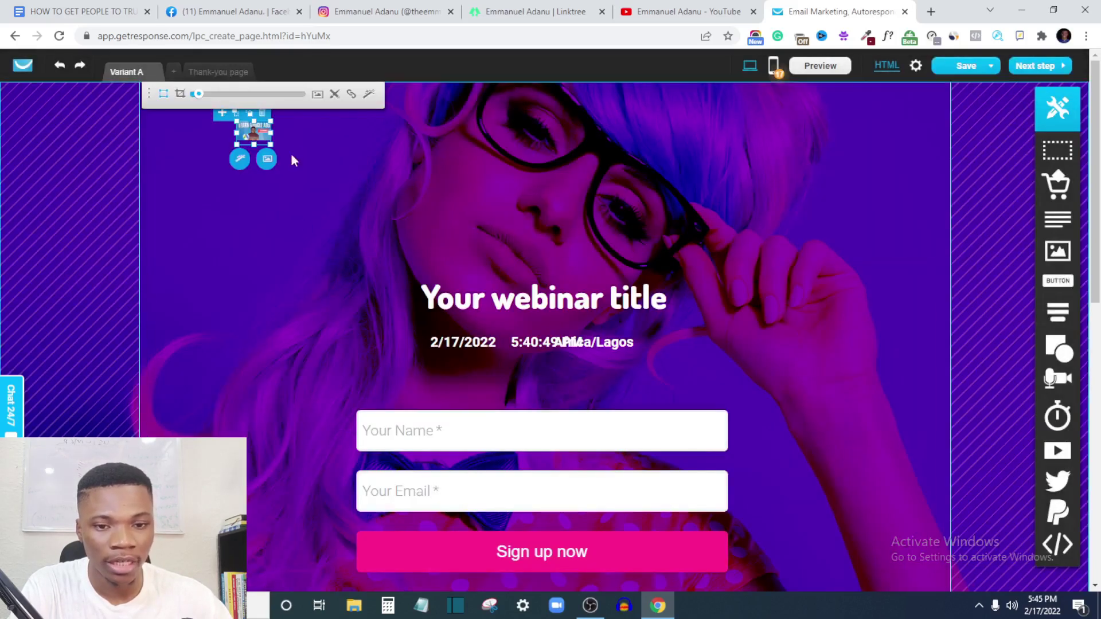
click(342, 184)
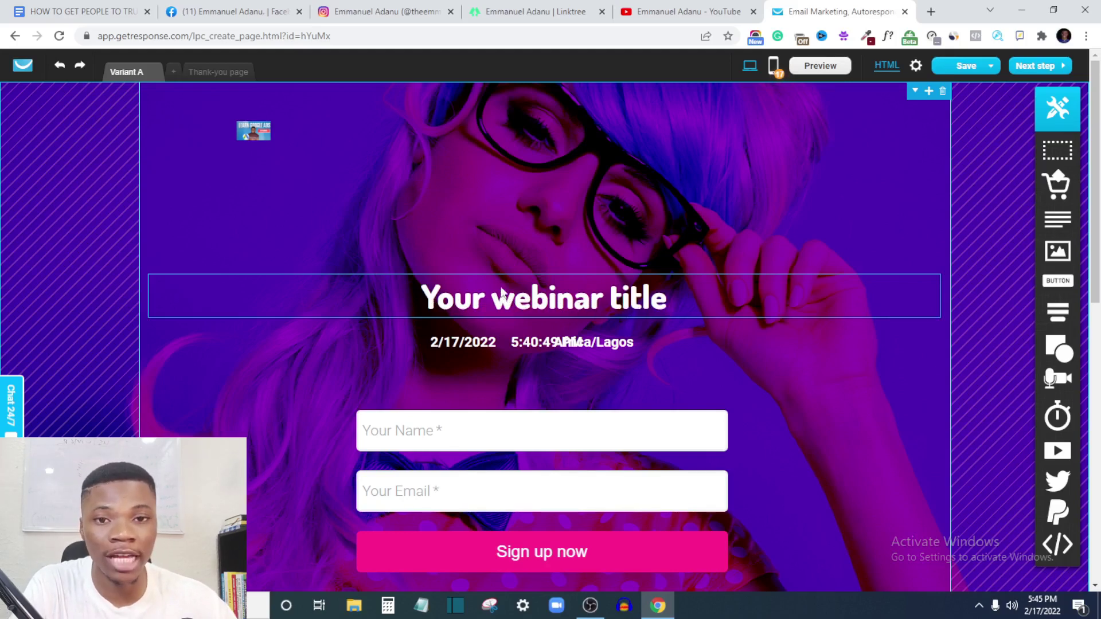
Replace the webinar title with "FREE VIDEO REVEALS HOW TO CREATE SIMPLE LANDINGS PAGES USING GETRESPONSE"
click(579, 306)
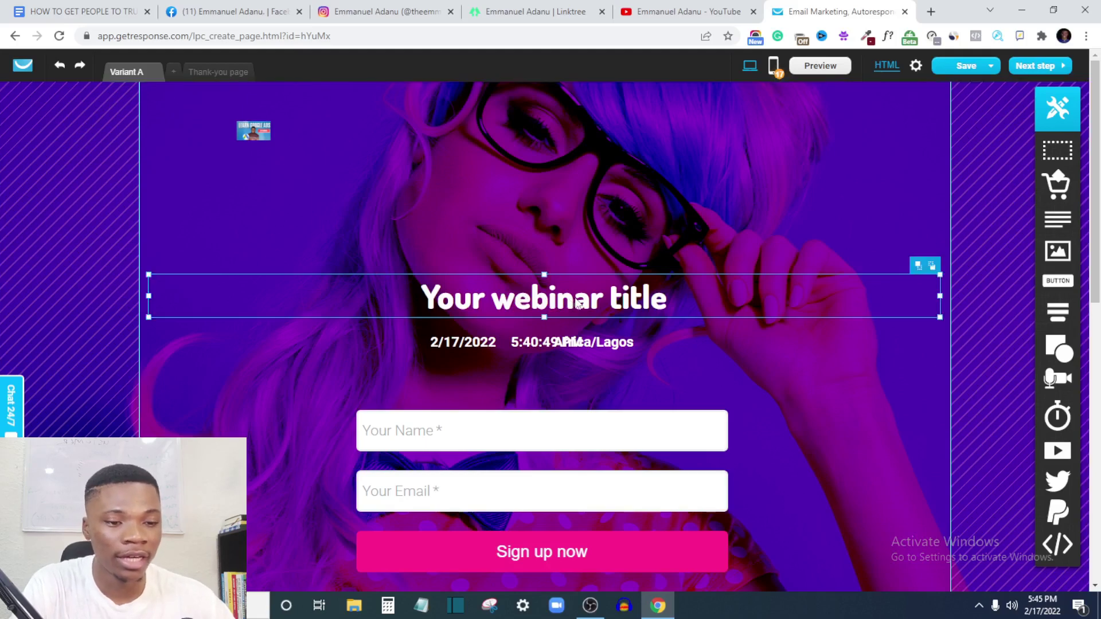
drag(581, 305, 584, 305)
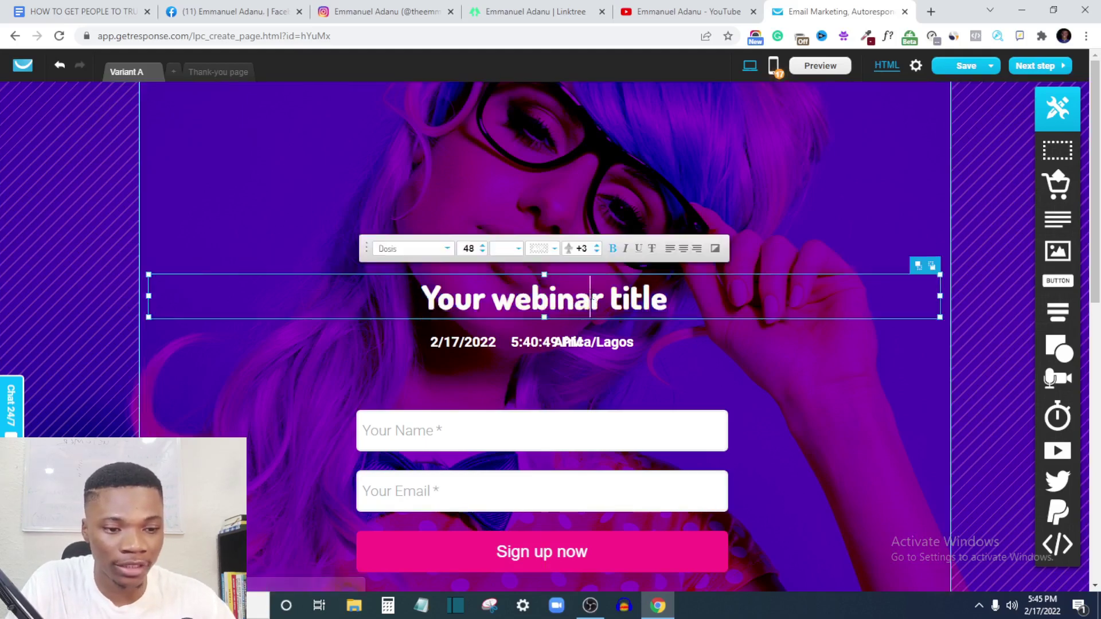
double_click(592, 295)
triple_click(592, 296)
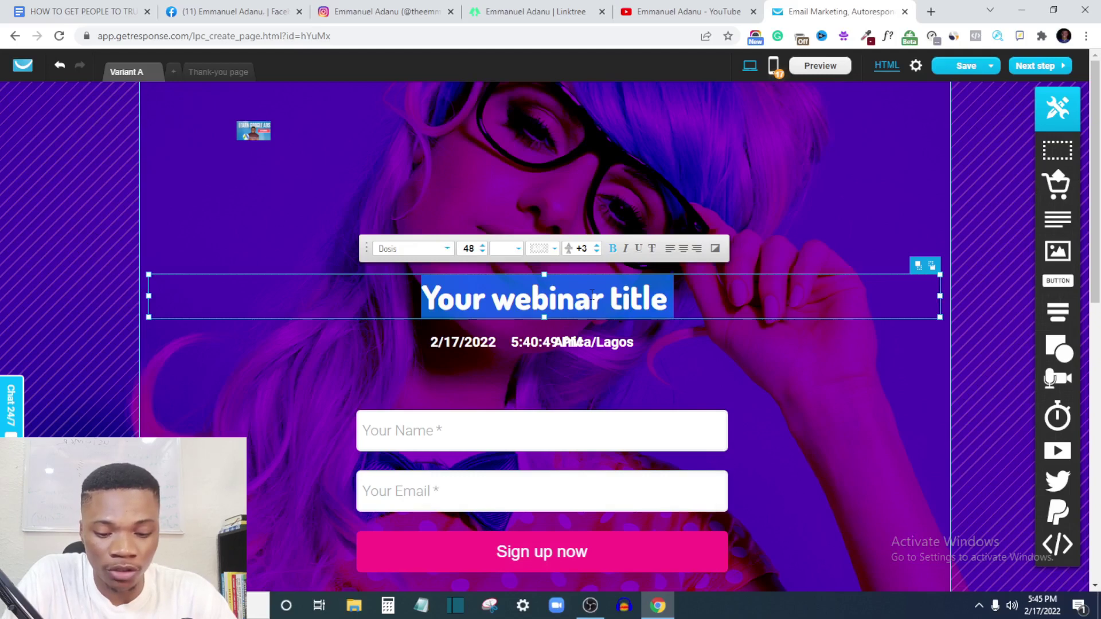
text(FREE)
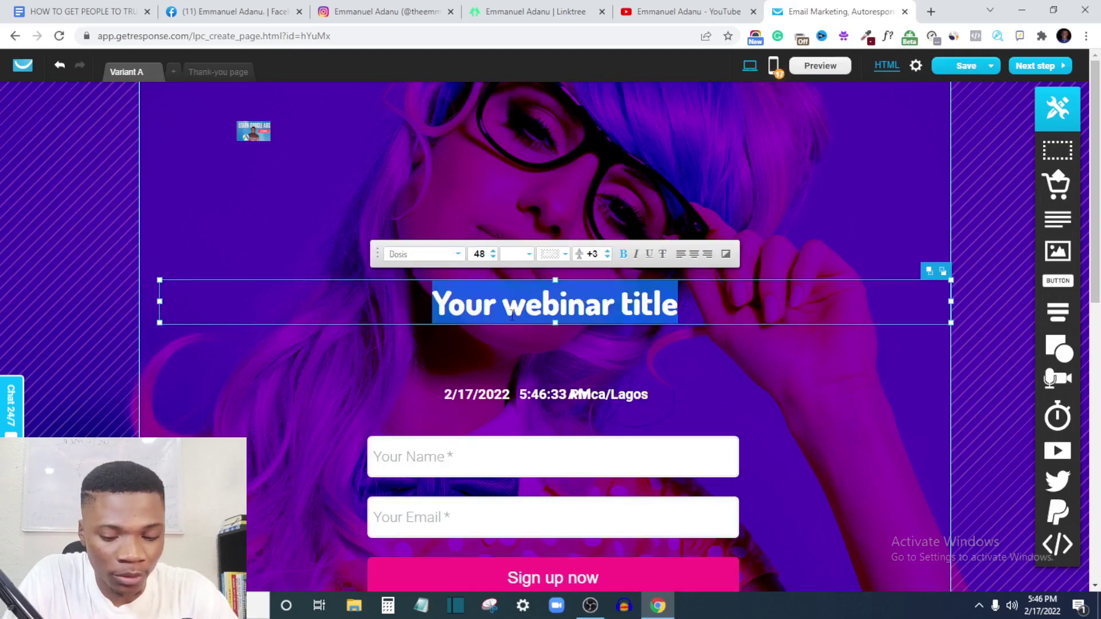
text(FREE VIDEO REVEALS HOW TO CREATE SIMPLE LANDINGS PAGES USING GETRESPONSE)
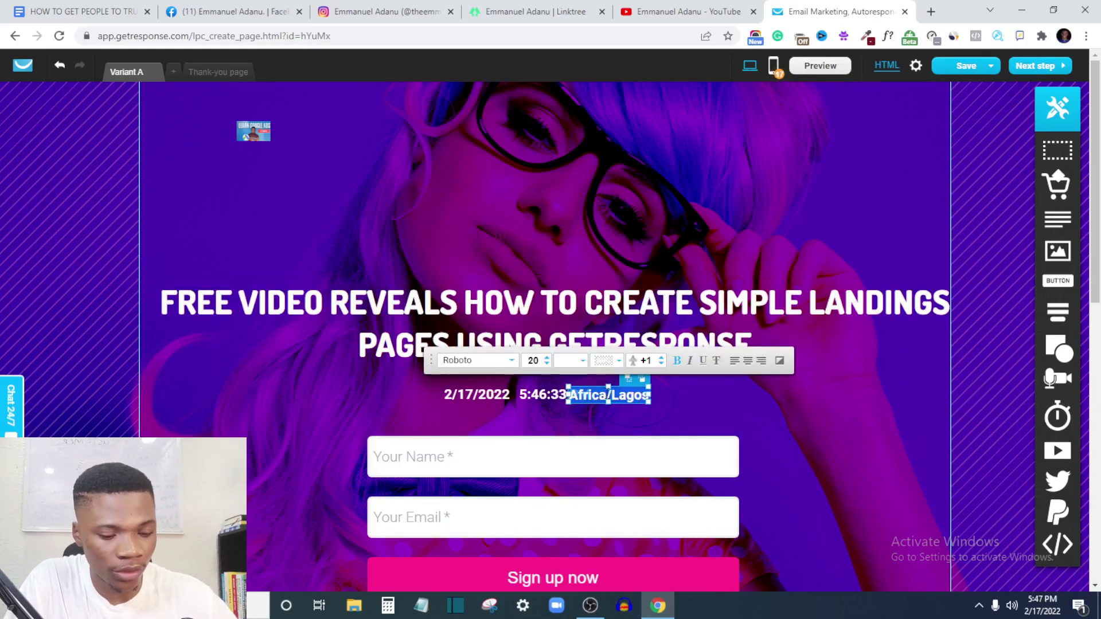
Clear the webinar's date, time and time zone texts between the headline and the signup fields
click(543, 396)
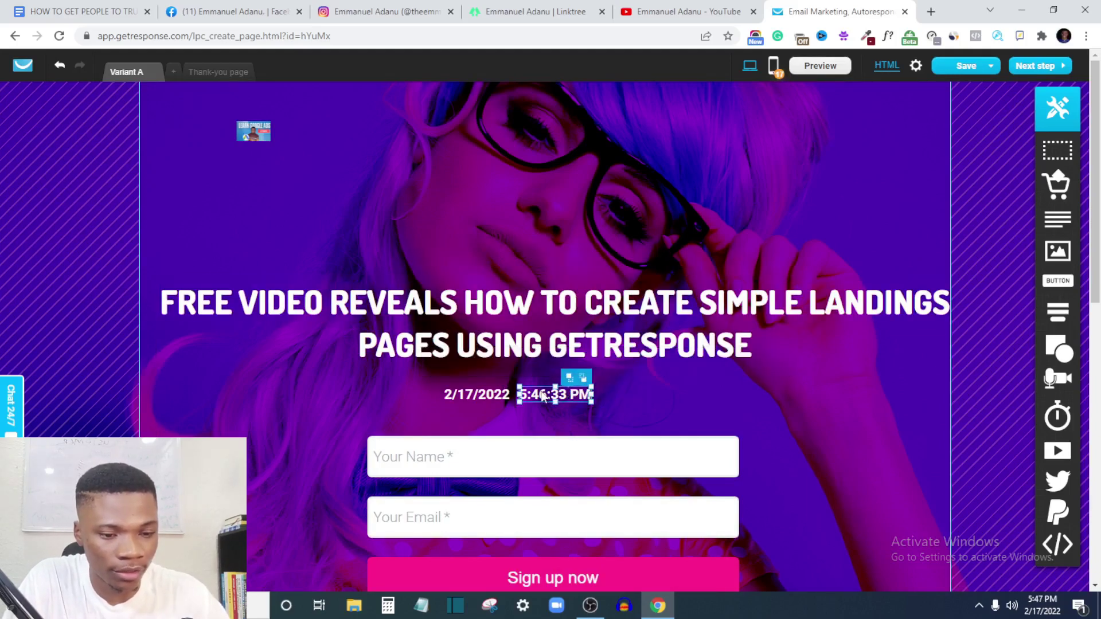
click(543, 396)
key(Delete)
click(534, 384)
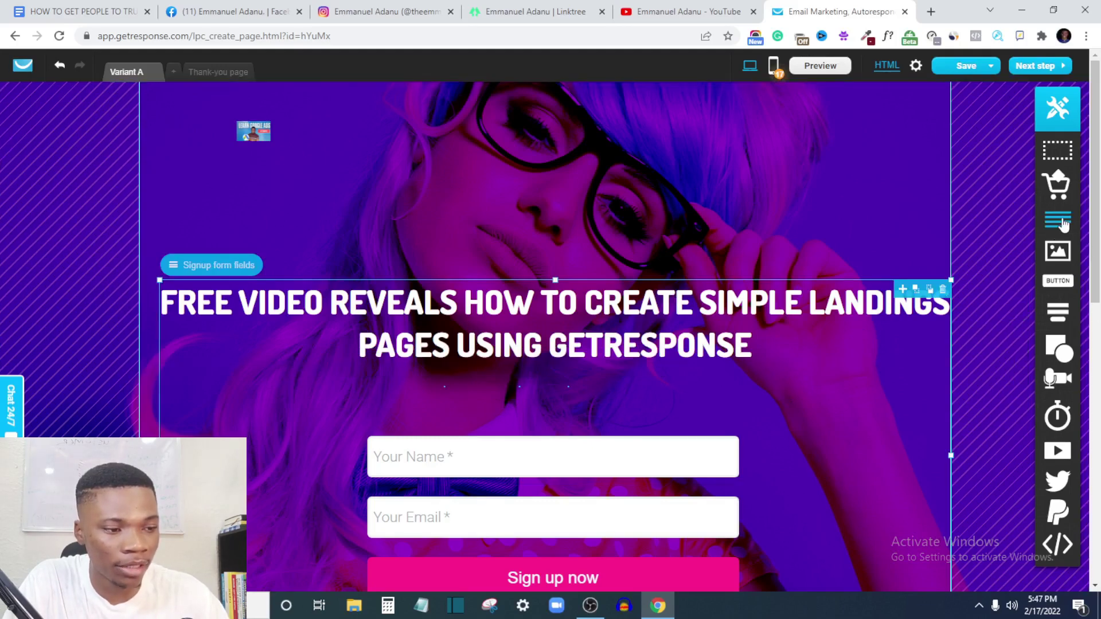
Add a wide text block below the headline reading "Enter your name and email in the form below to watch this video for free"
drag(1063, 223, 578, 261)
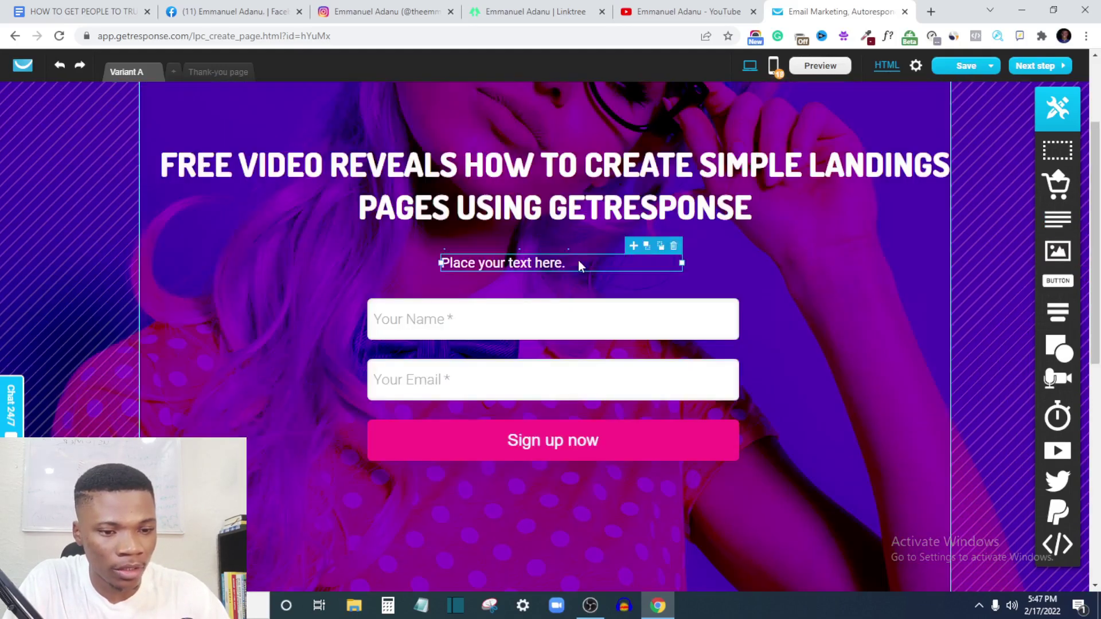
click(578, 260)
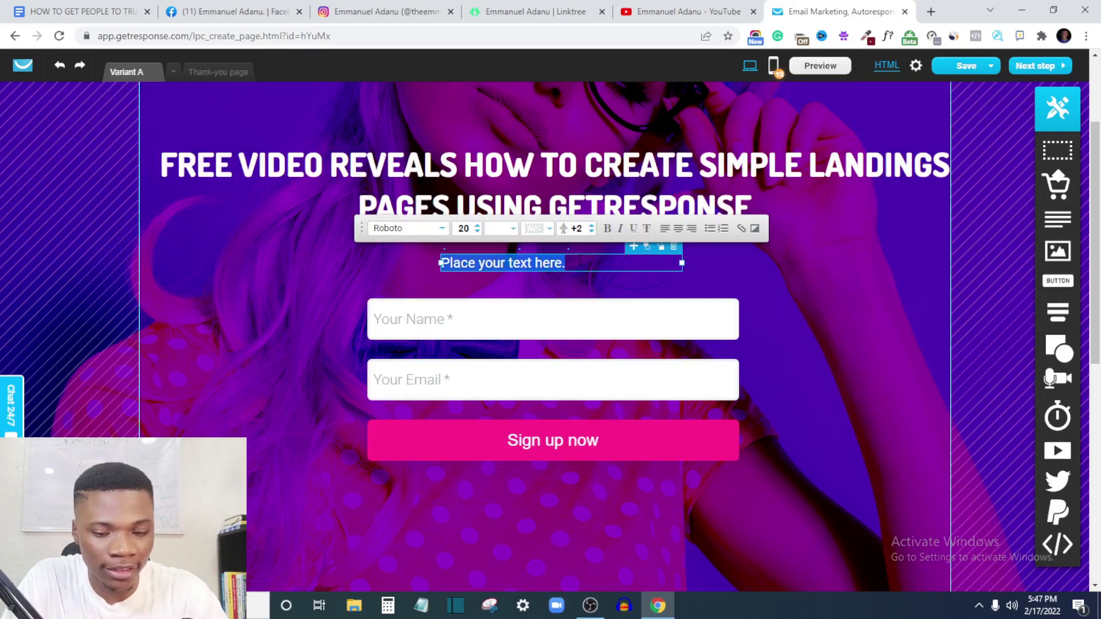
text(Enter your name and email in the form below to watch this video for free)
drag(441, 262, 297, 252)
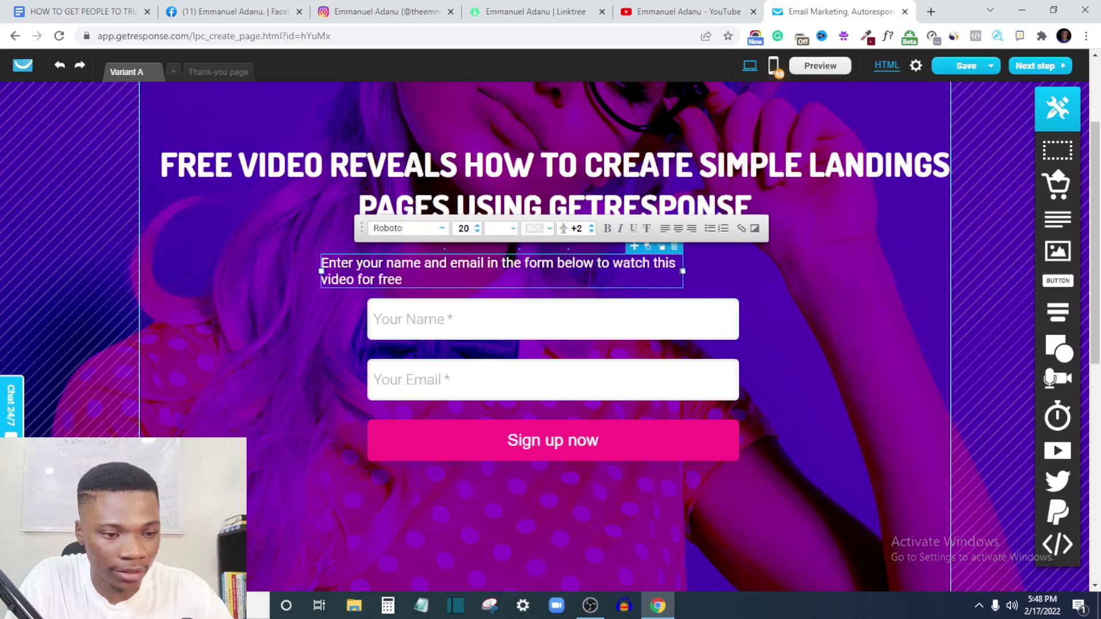
drag(683, 271, 743, 272)
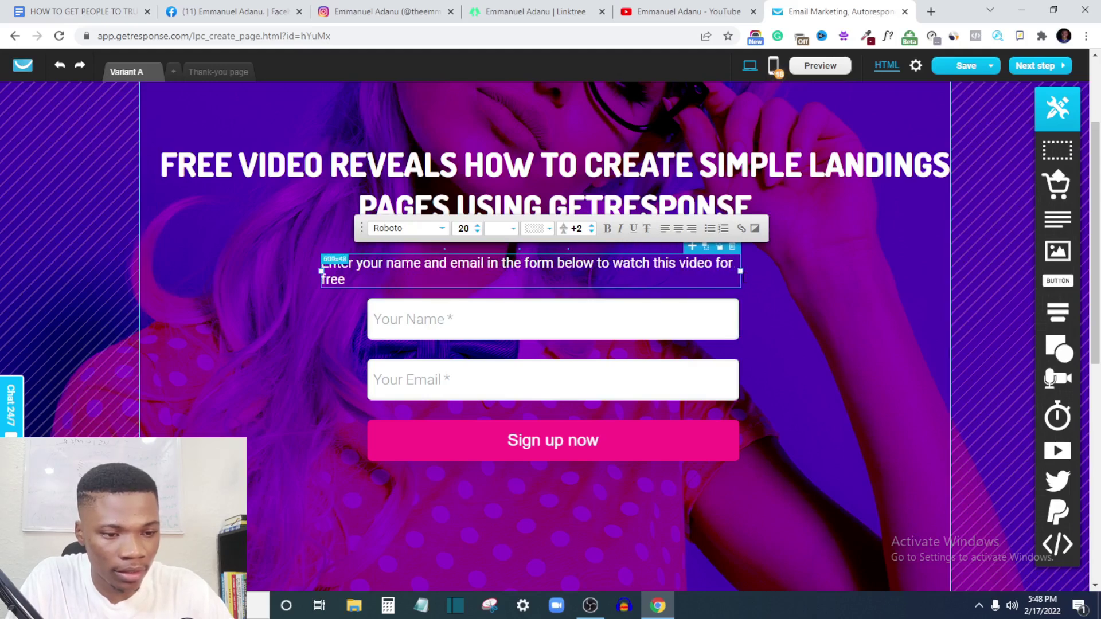
Center-align the instruction text and position its block centrally, slightly higher between the headline and the name field
triple_click(584, 263)
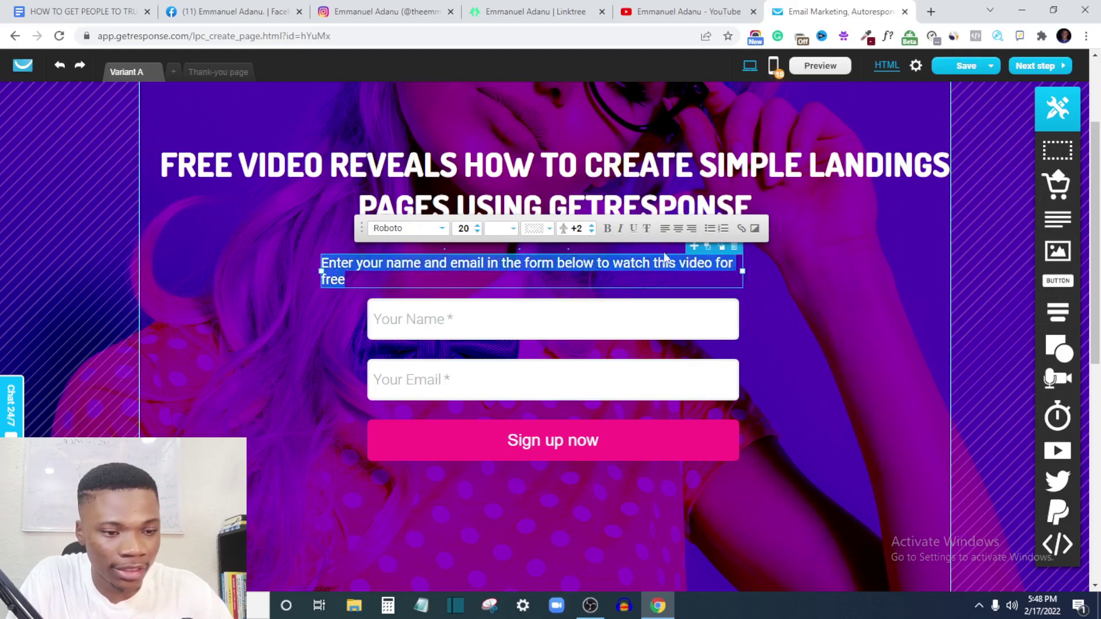
click(679, 230)
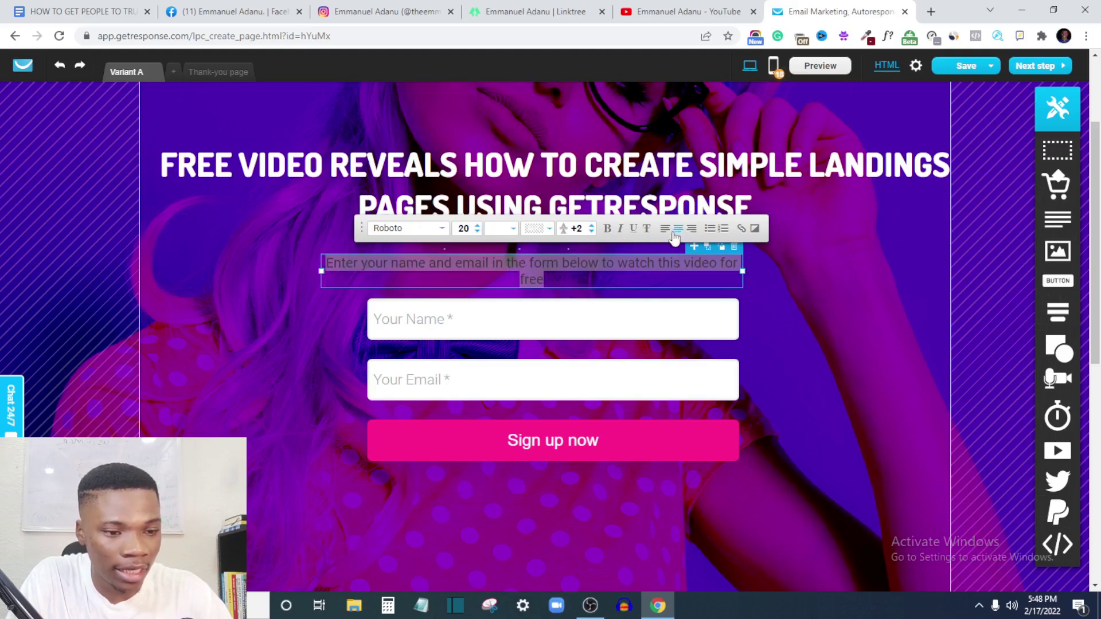
click(664, 229)
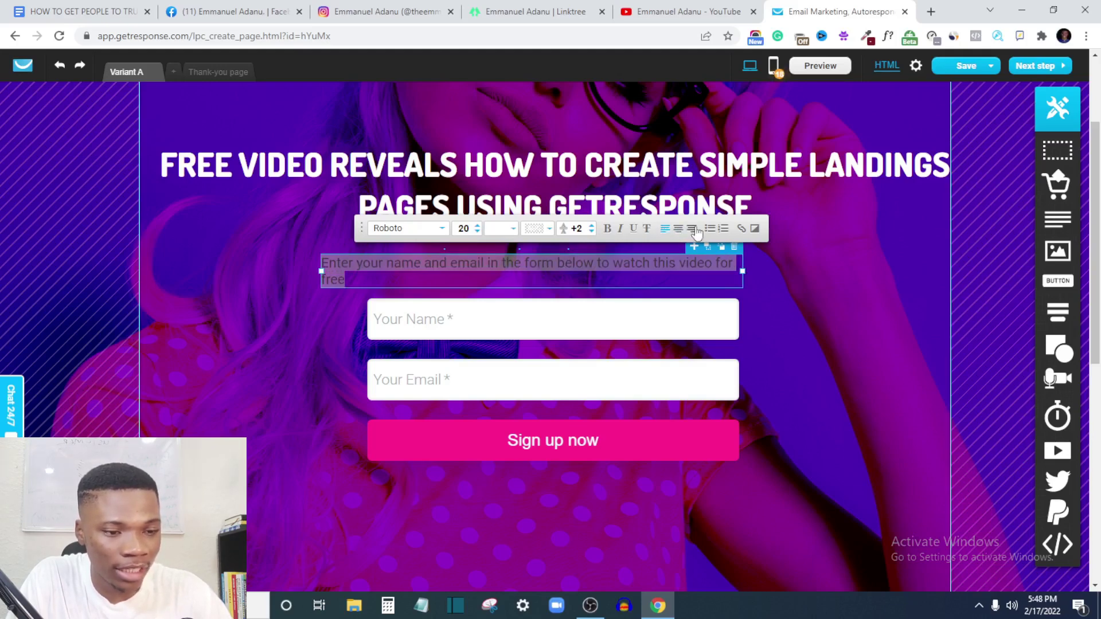
click(693, 230)
click(677, 236)
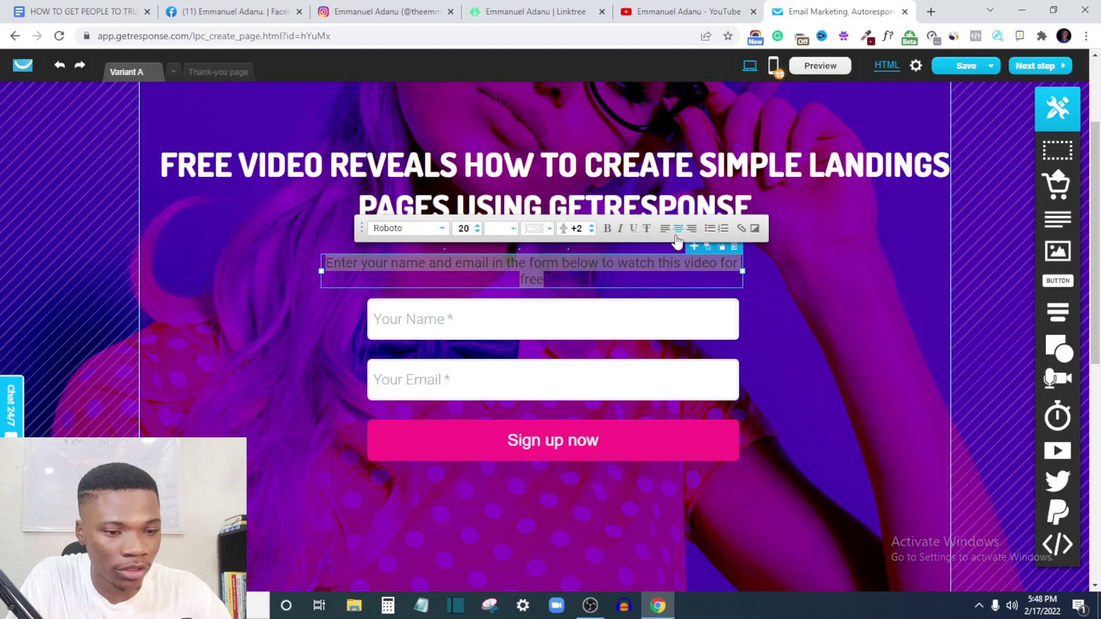
click(770, 320)
drag(533, 279, 546, 268)
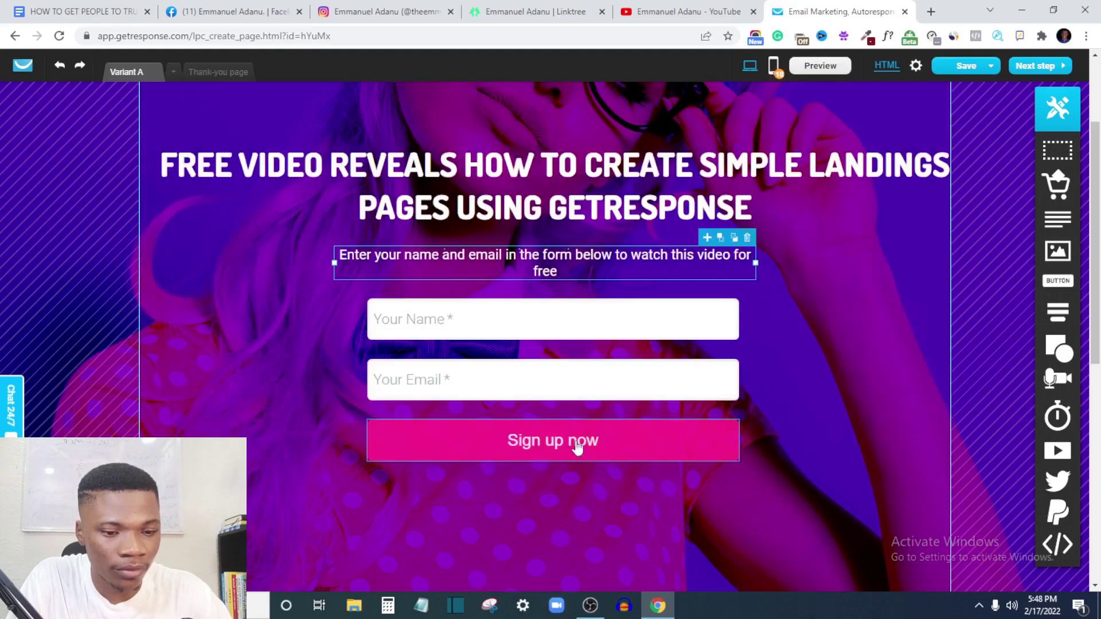
Relabel the signup button "Show me the Video" and insert ", then click the submit button" after "form below" in the instruction text
double_click(553, 447)
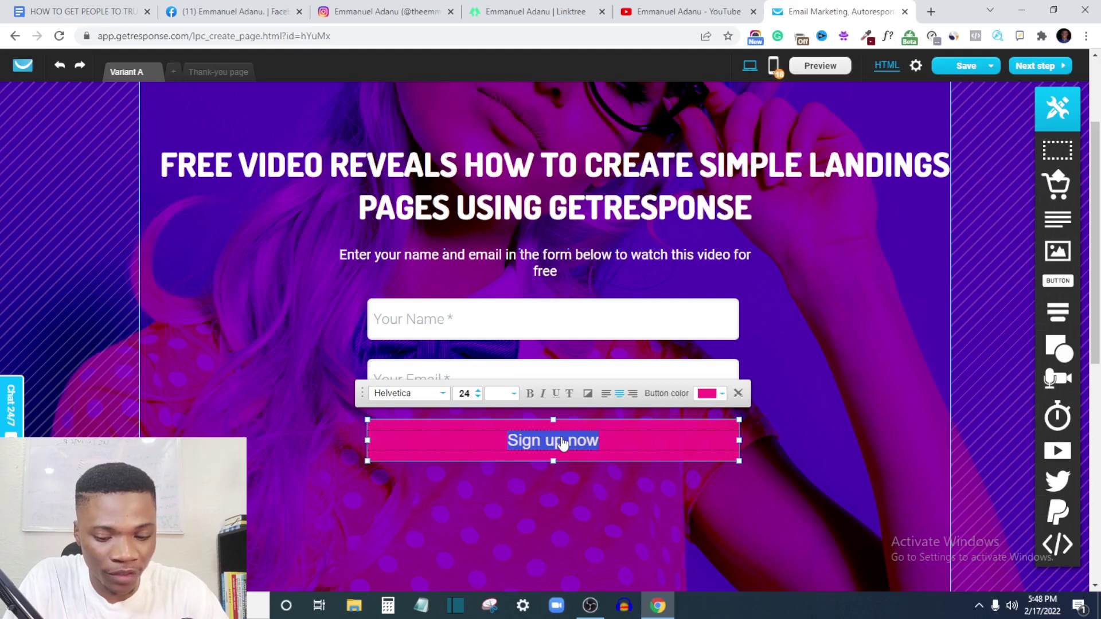
text(Show me the Video)
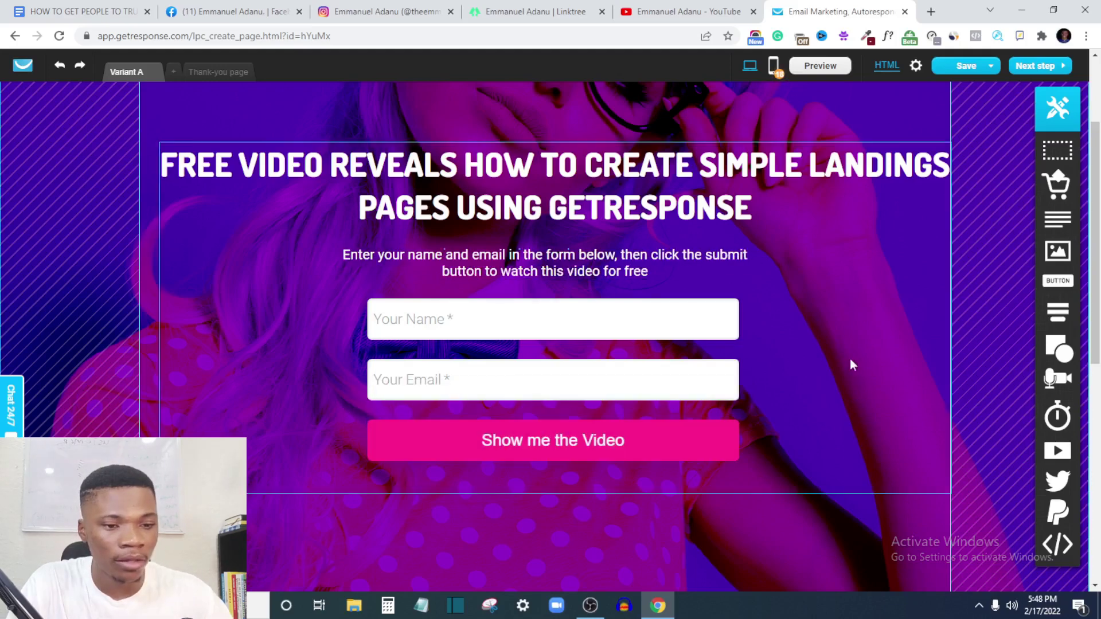
Review the page from the headline and signup form down through the brand and webinar benefit texts to the footer
scroll(522, 335, down, 7)
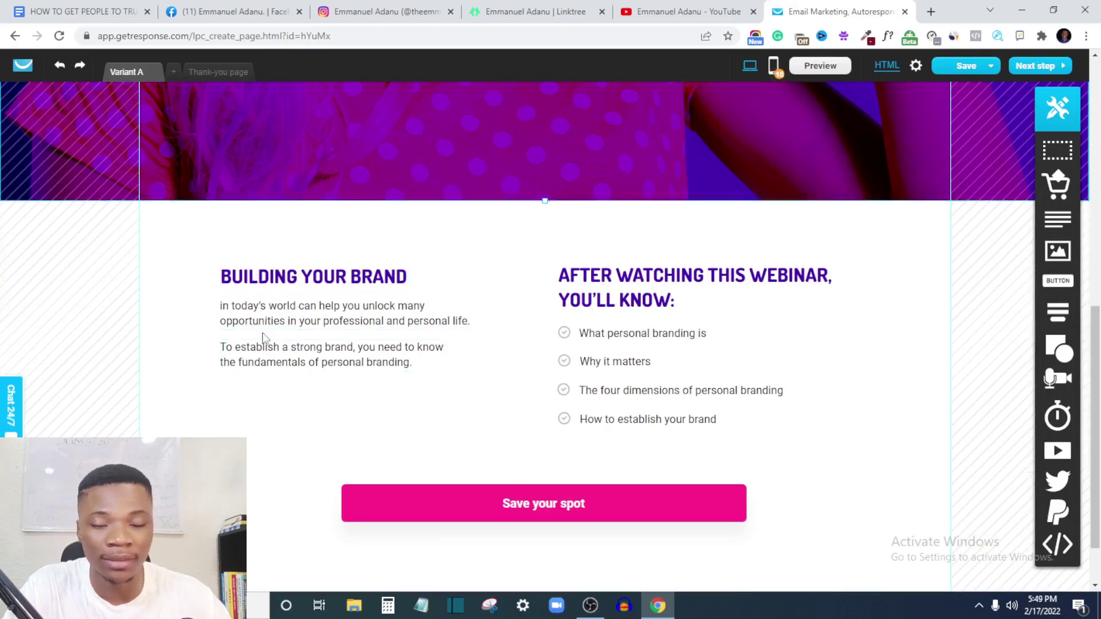
scroll(562, 321, up, 3)
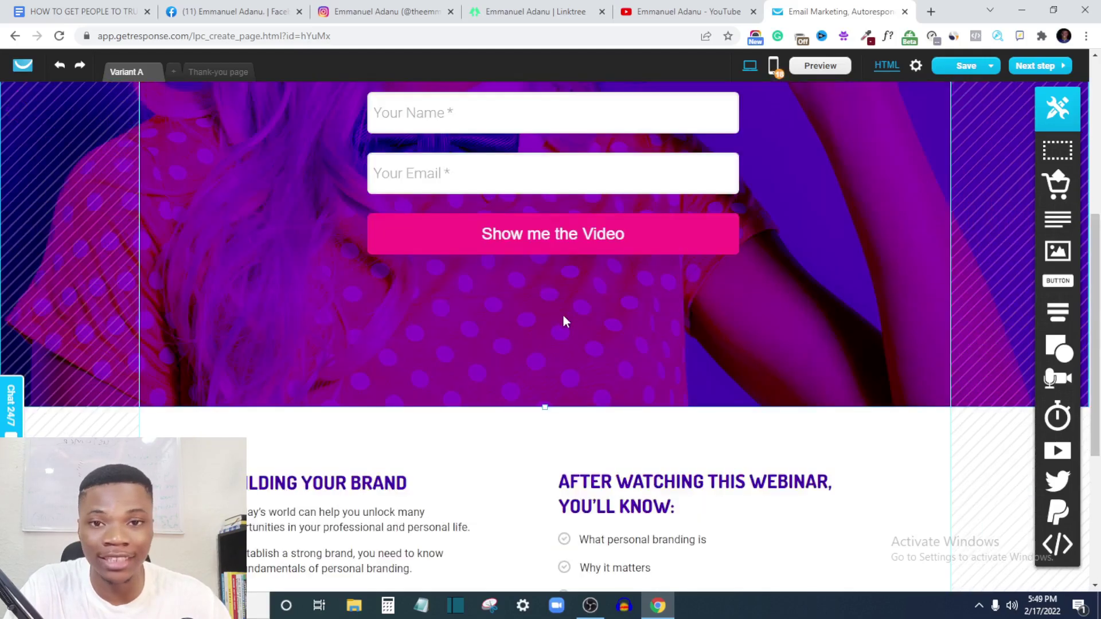
scroll(487, 270, up, 3)
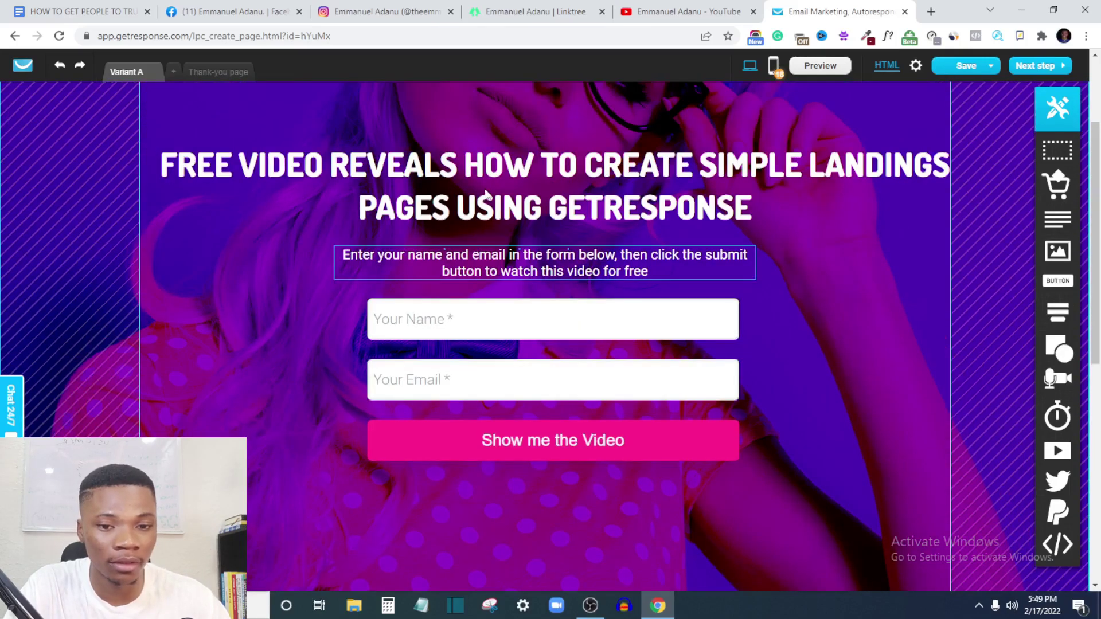
scroll(320, 259, down, 4)
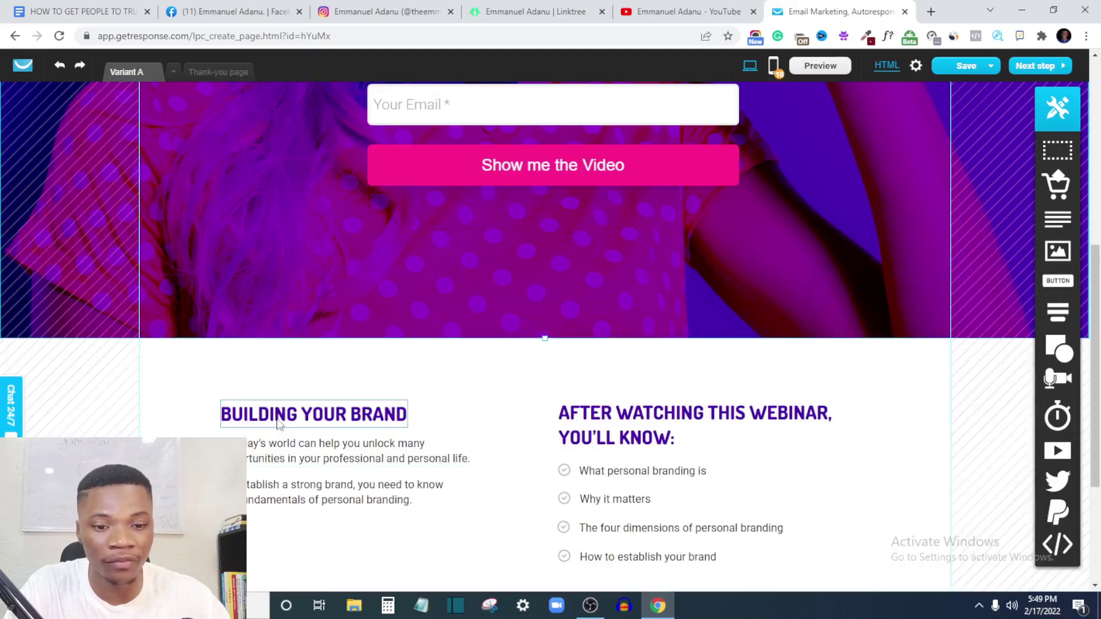
scroll(680, 516, down, 1)
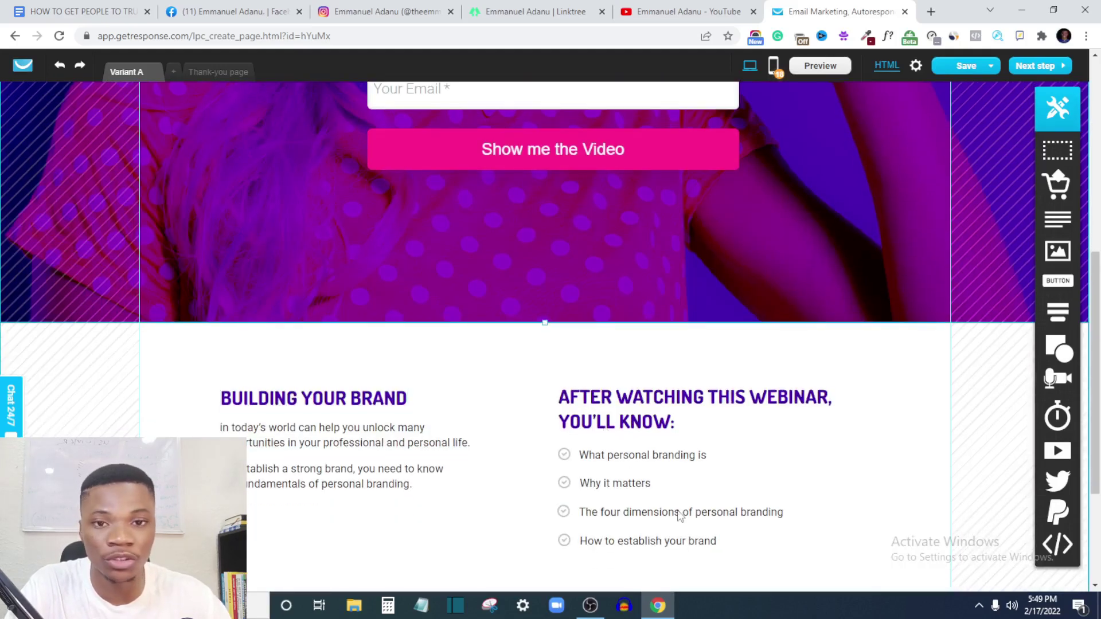
scroll(98, 185, down, 3)
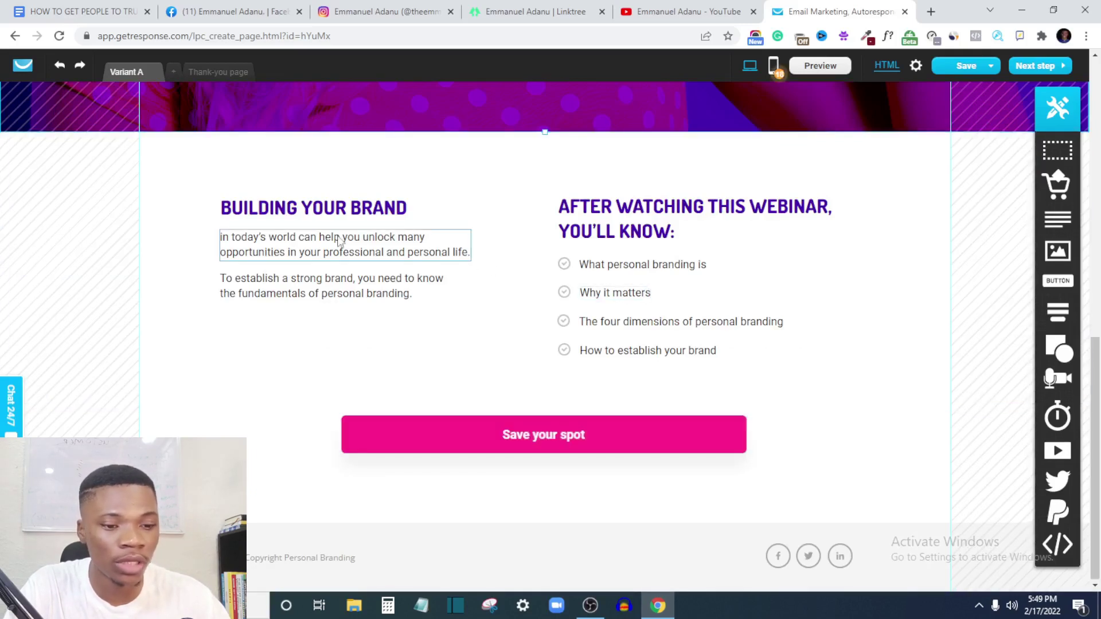
scroll(608, 309, up, 4)
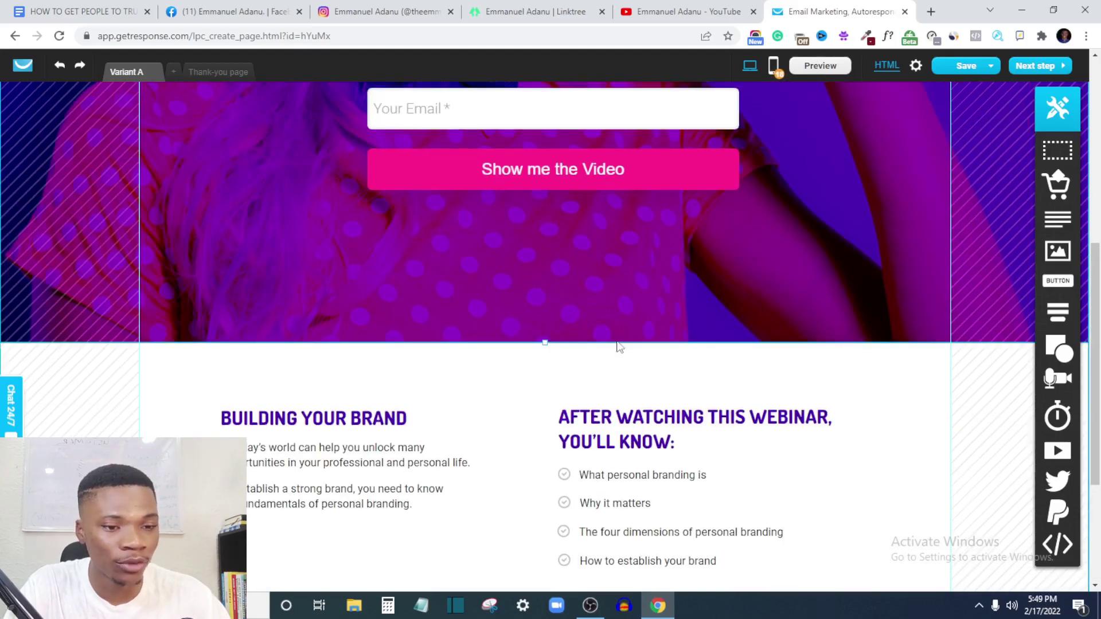
scroll(619, 347, up, 8)
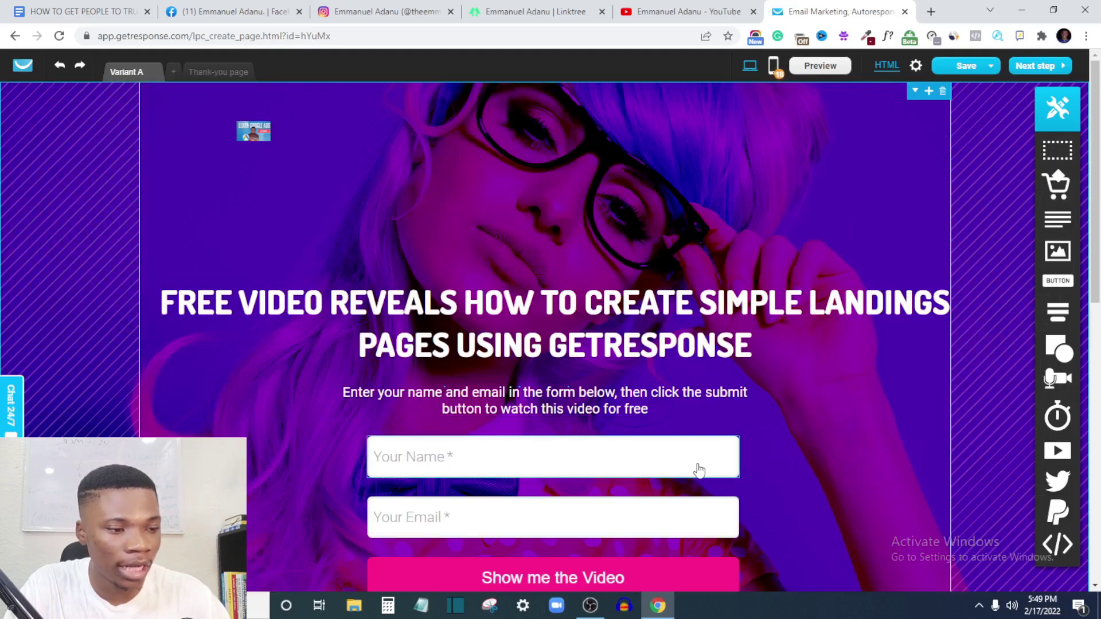
Add a static signup form beside the webinar benefits list and move it clear of the bullet points
click(1052, 318)
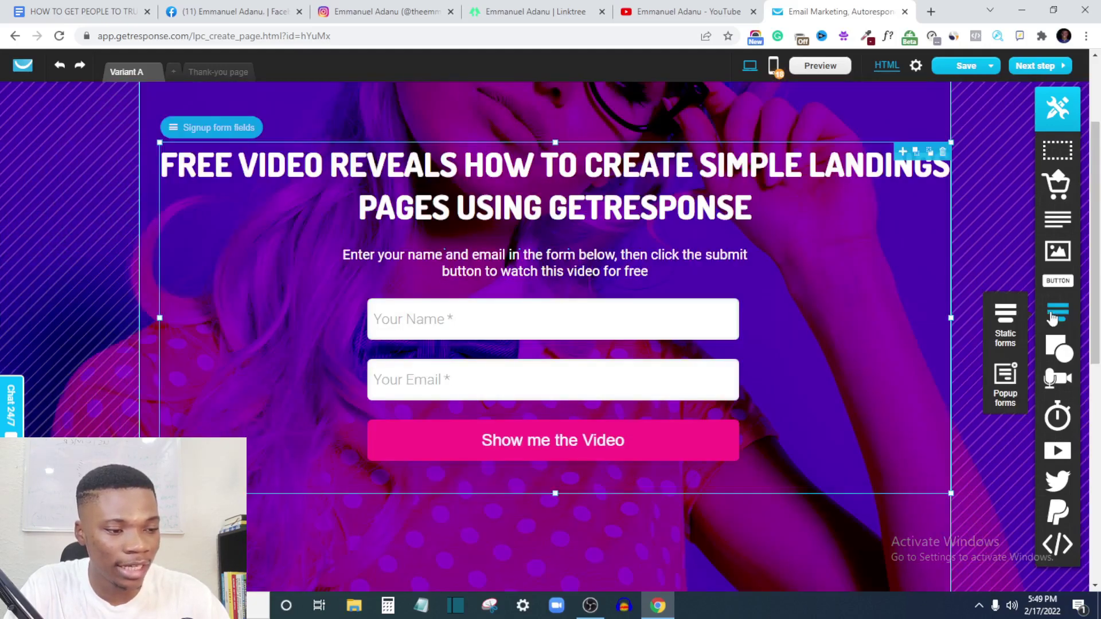
scroll(738, 480, down, 7)
drag(1052, 318, 762, 466)
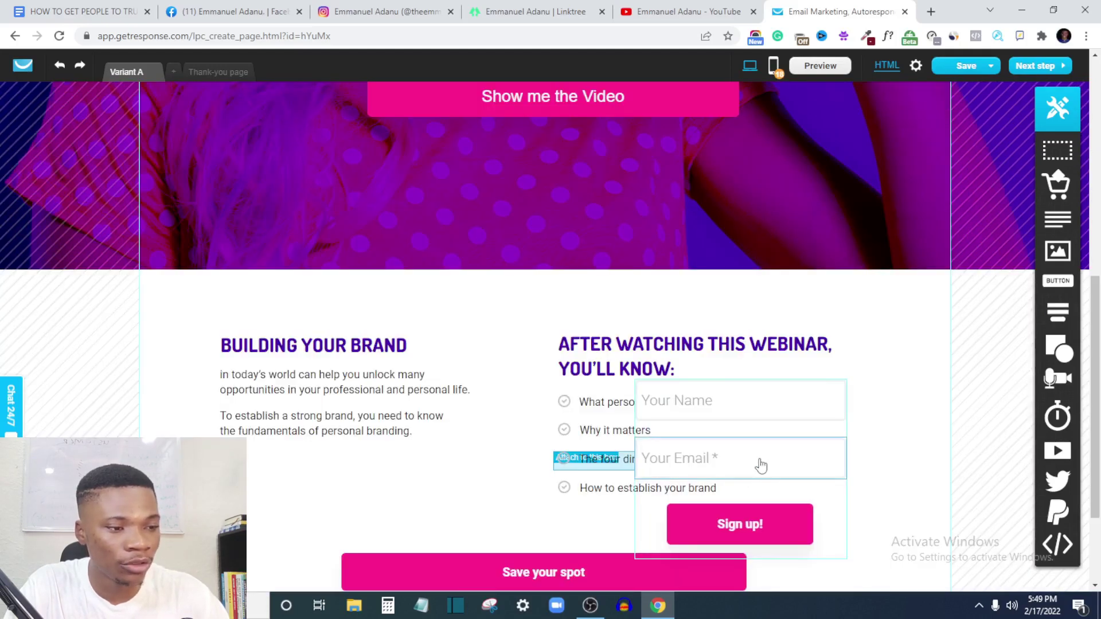
drag(762, 466, 935, 331)
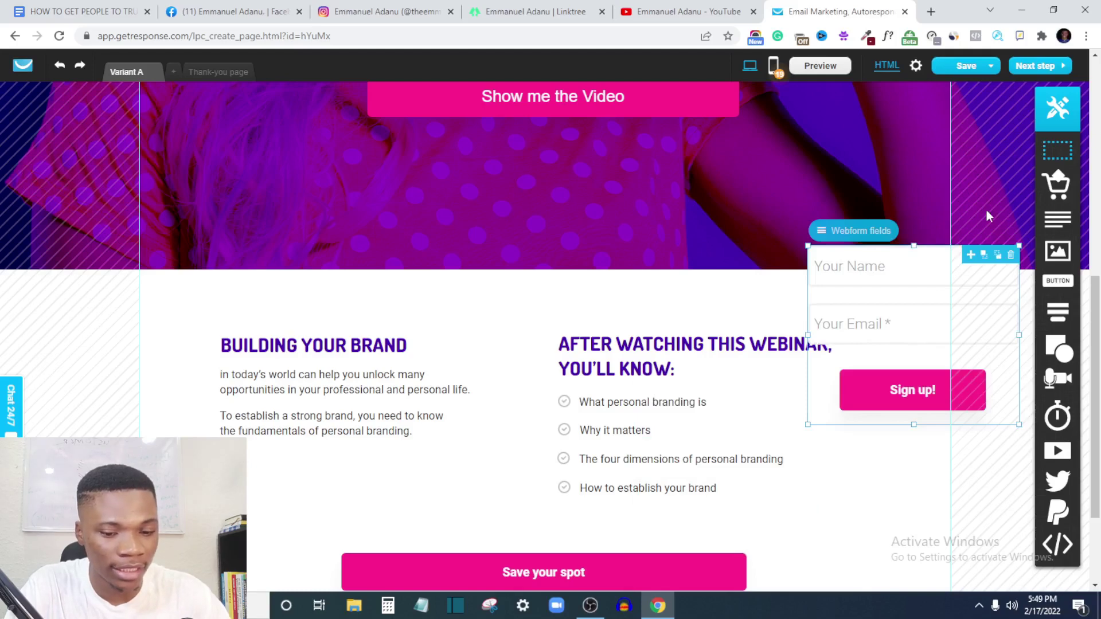
Center the new signup form in an empty section below the benefits list and remove the "Save your spot" button
scroll(987, 212, down, 5)
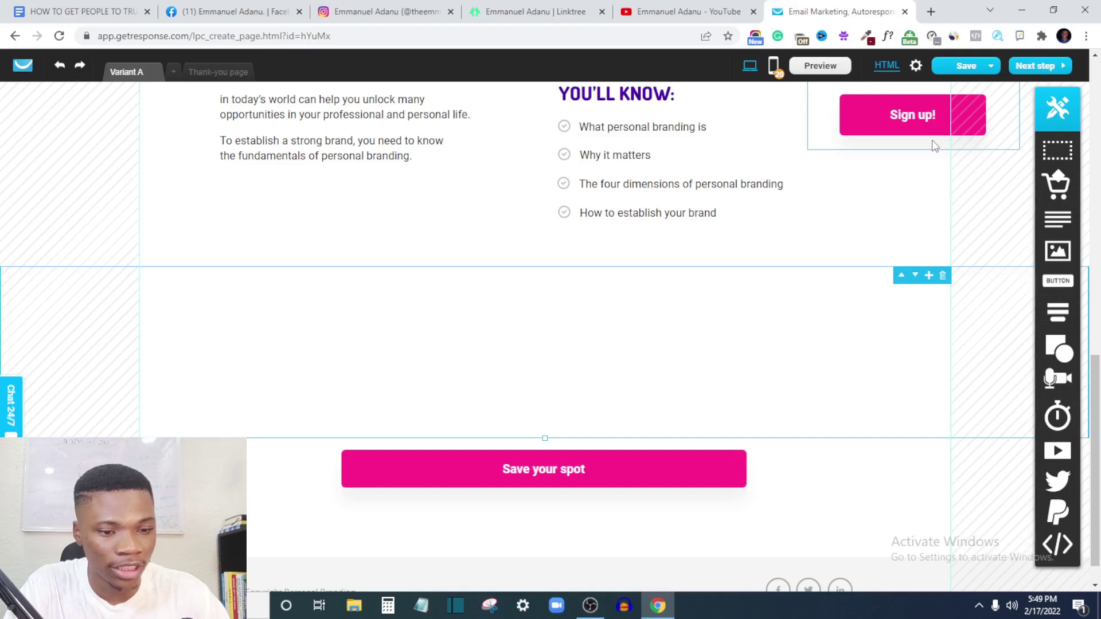
drag(932, 140, 567, 436)
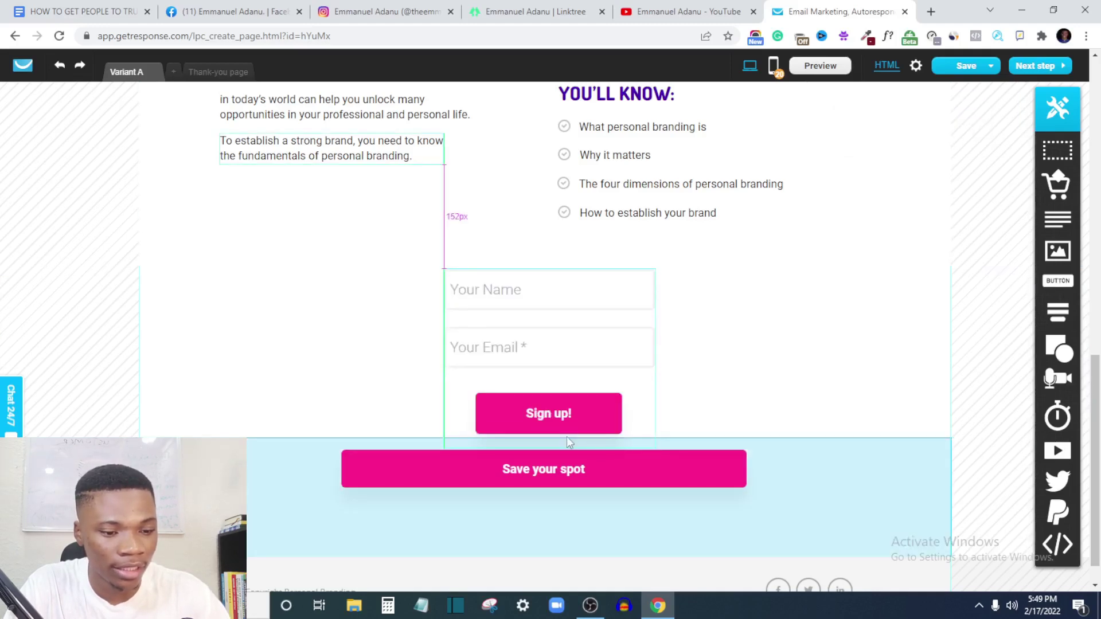
drag(567, 436, 566, 436)
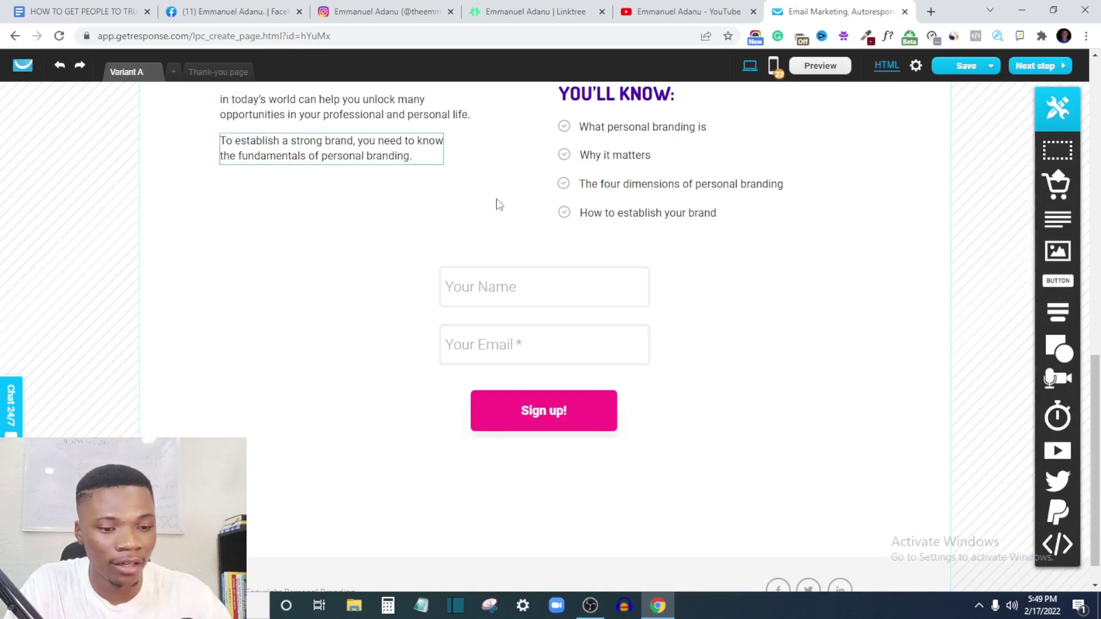
Change the lower signup form's button text to "Watch Video Now"
double_click(545, 411)
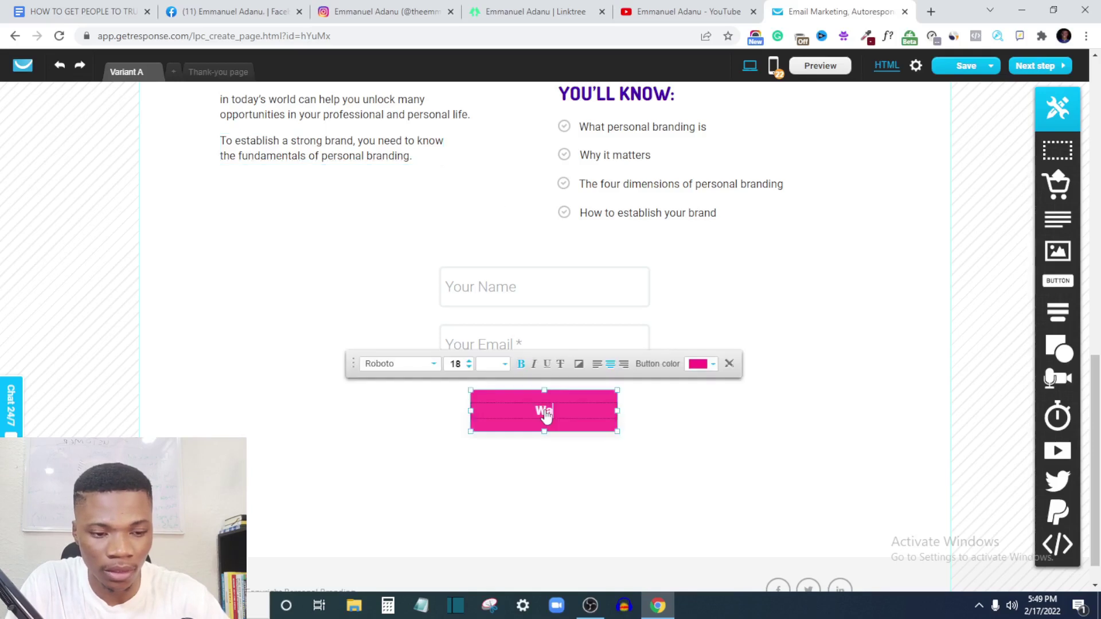
text(Watc)
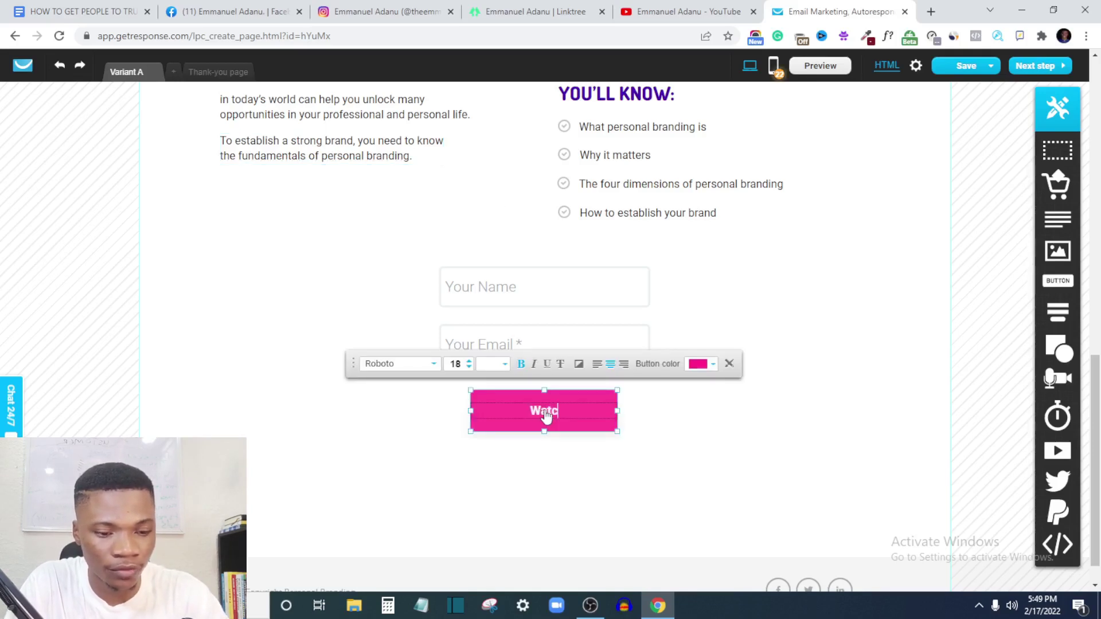
text(h Vid)
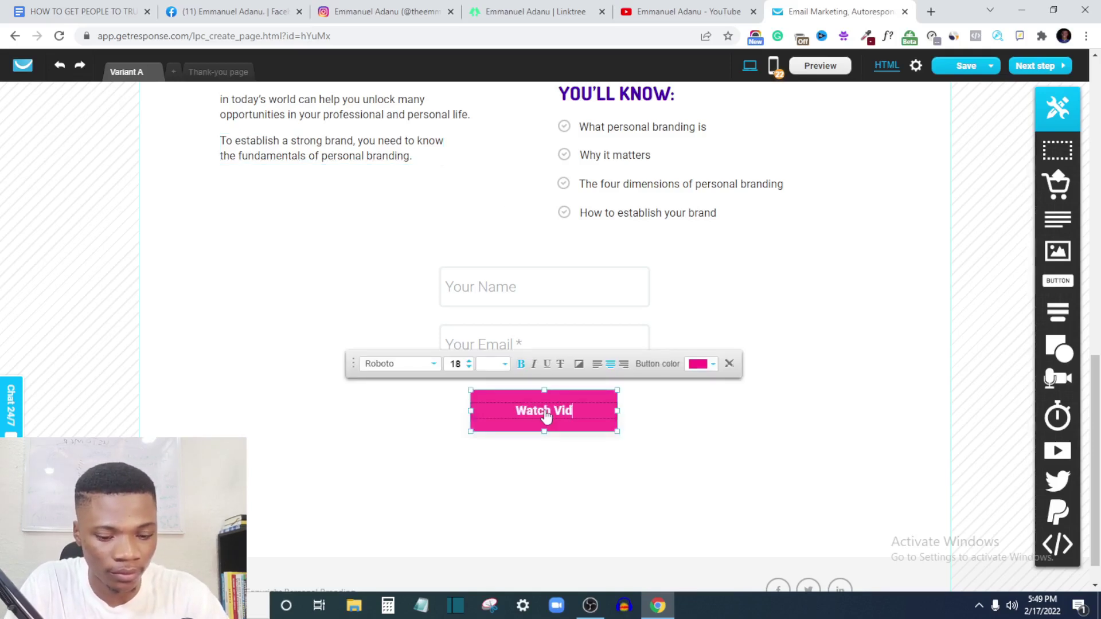
text(oe N)
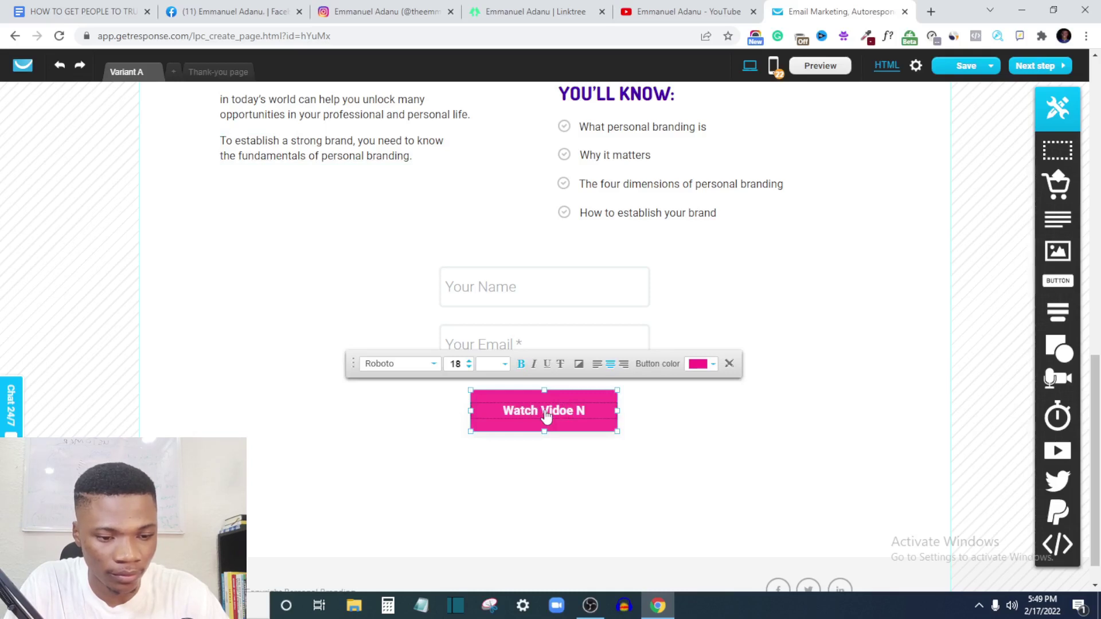
key(BackSpace)
key(BackSpace)
key(BackSpace)
key(BackSpace)
text(eo )
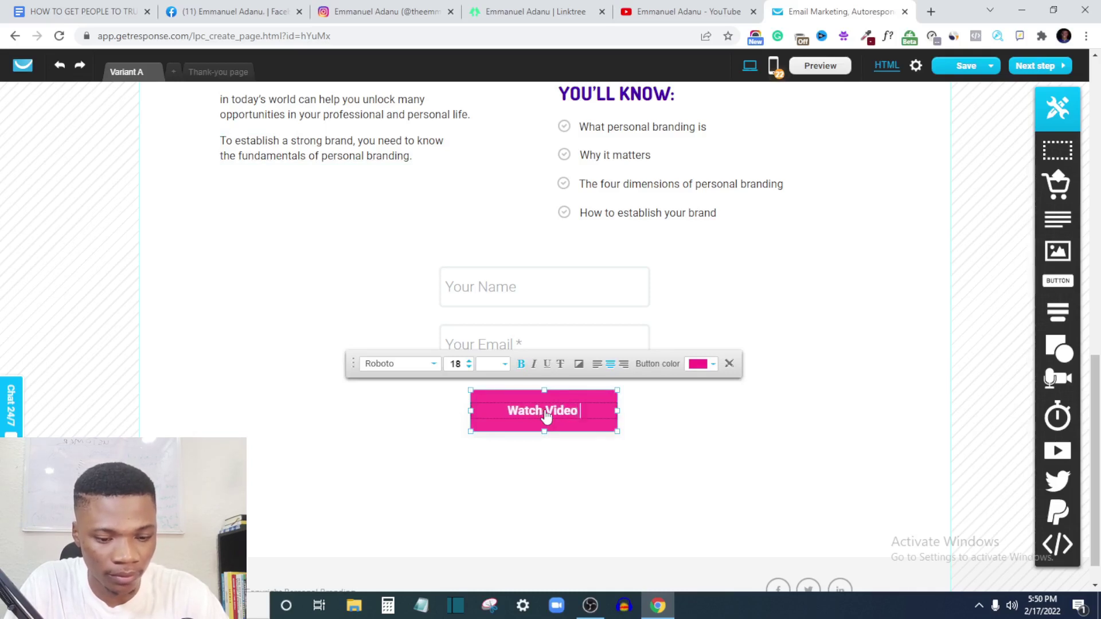
text(Now)
click(660, 476)
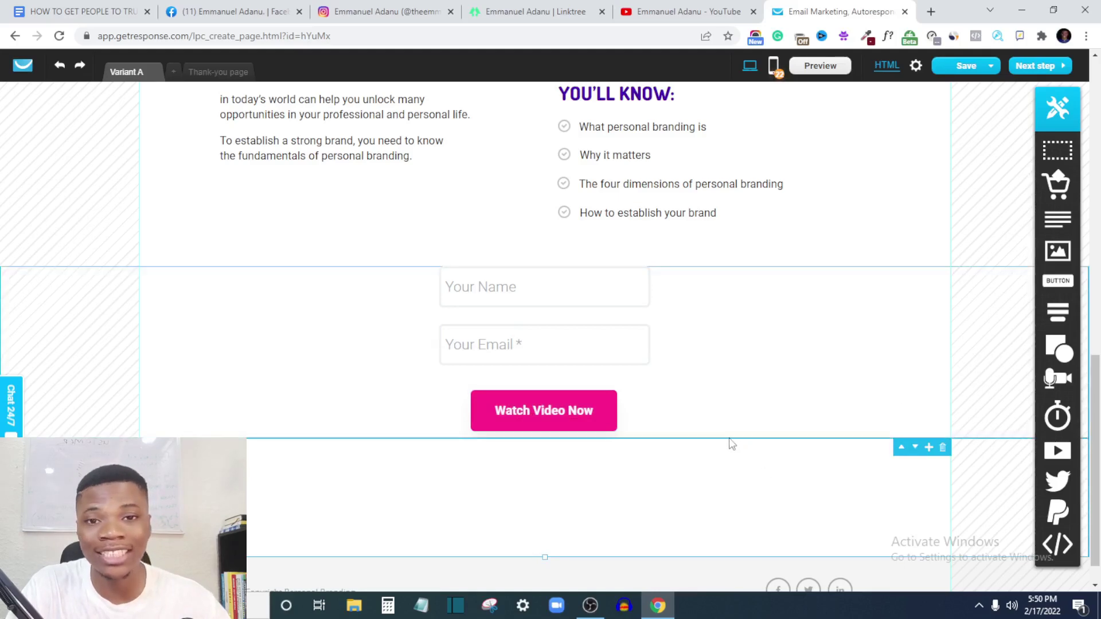
scroll(526, 369, up, 5)
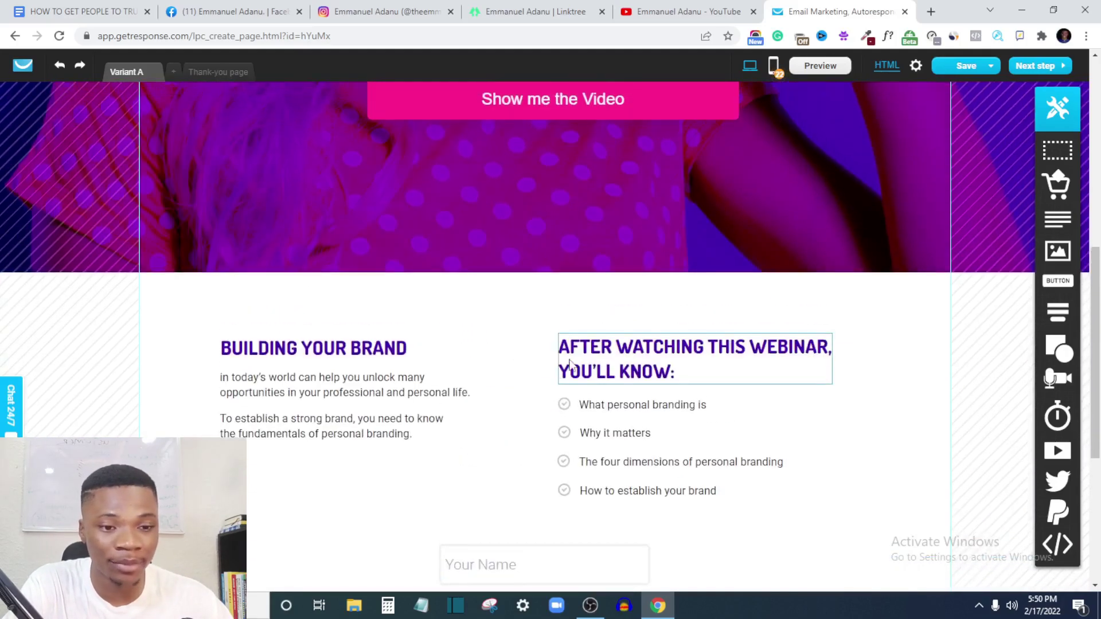
scroll(713, 338, up, 4)
scroll(715, 339, up, 5)
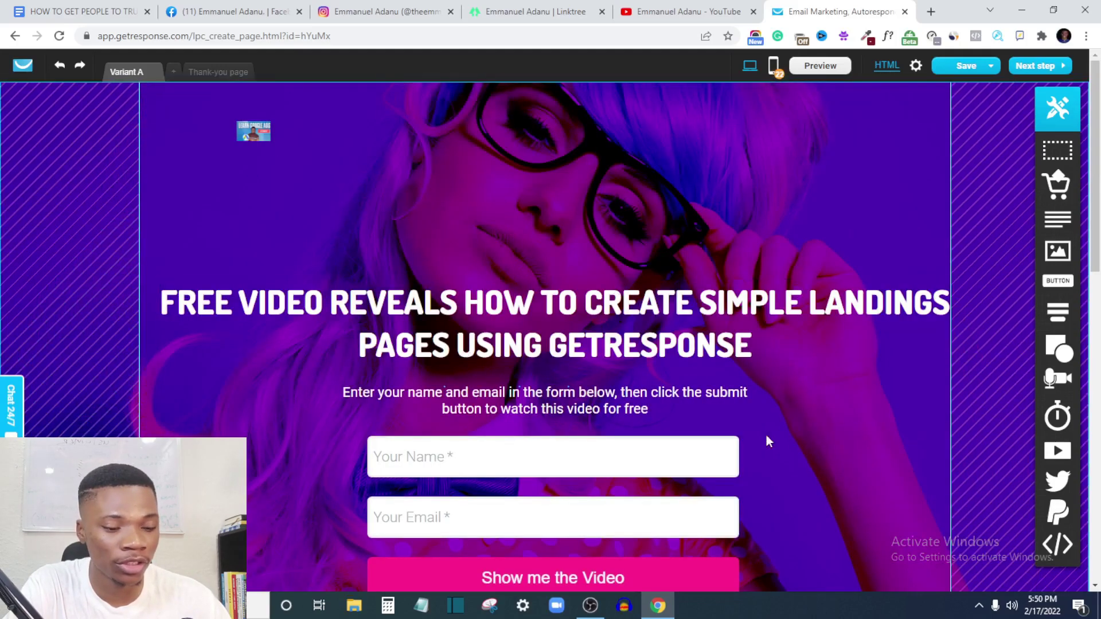
Review the desktop page from the headline and upper signup form down to the brand text, benefits list and lower form
scroll(692, 414, down, 9)
scroll(692, 414, up, 10)
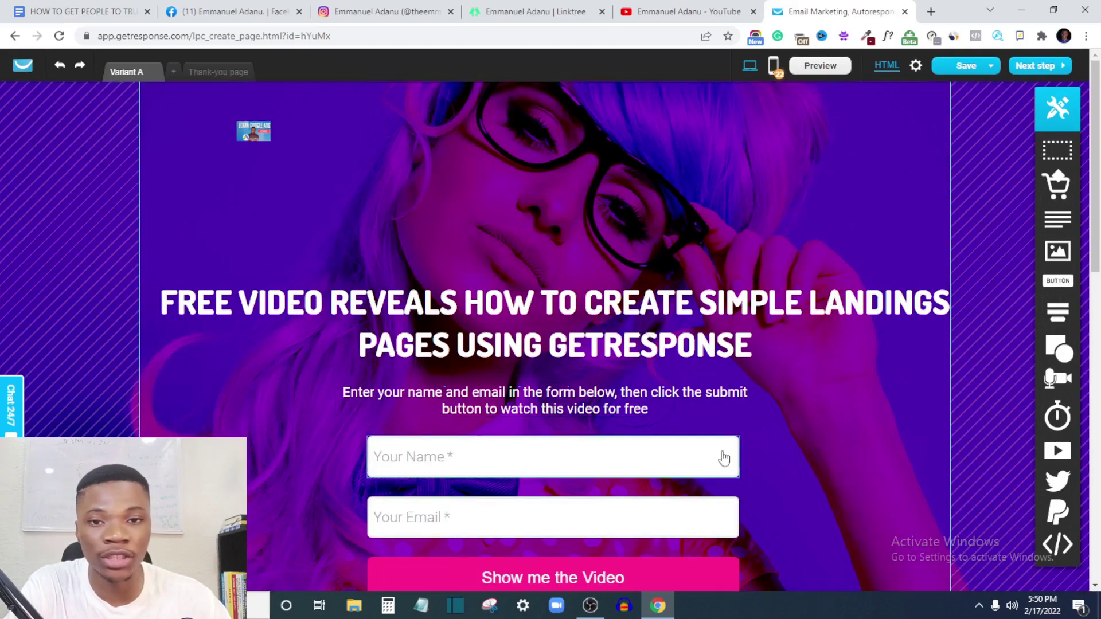
scroll(645, 412, down, 3)
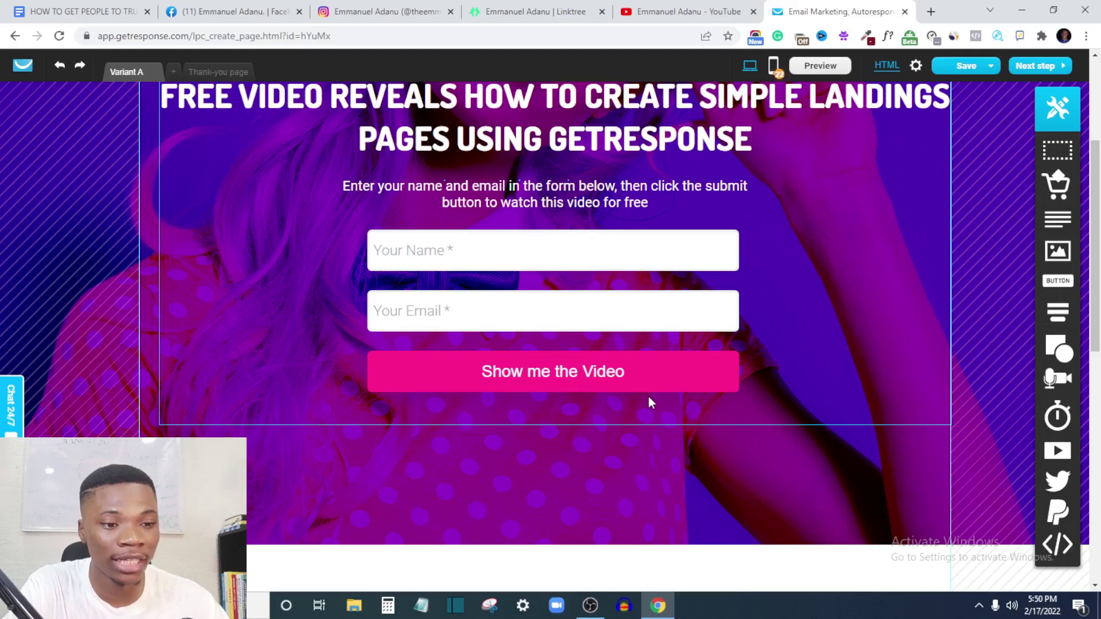
scroll(648, 400, up, 3)
scroll(618, 416, down, 4)
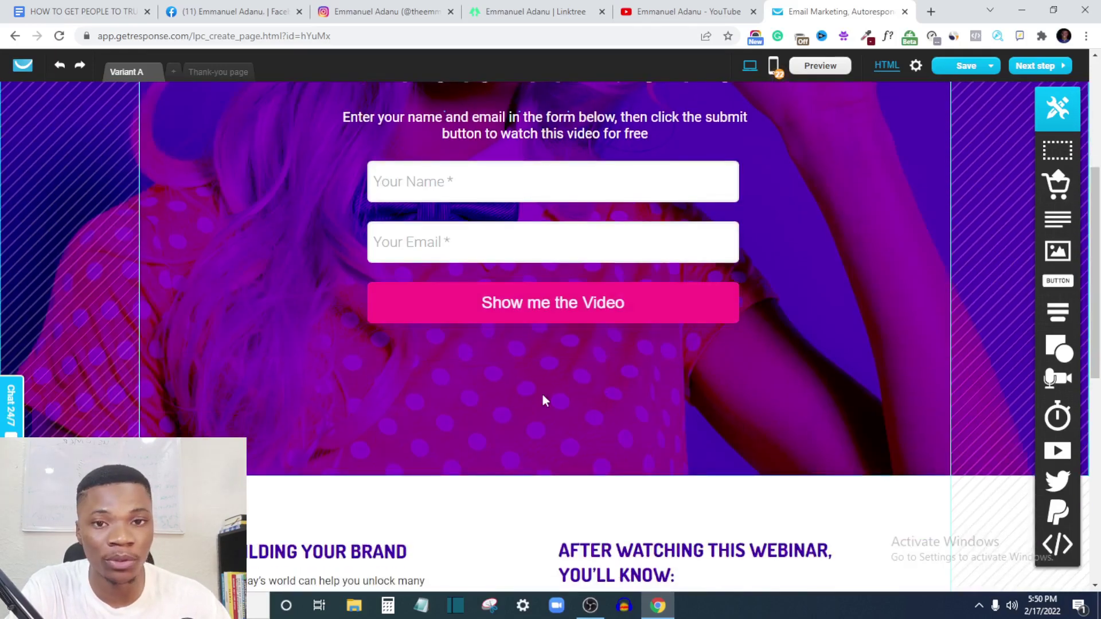
scroll(591, 339, down, 4)
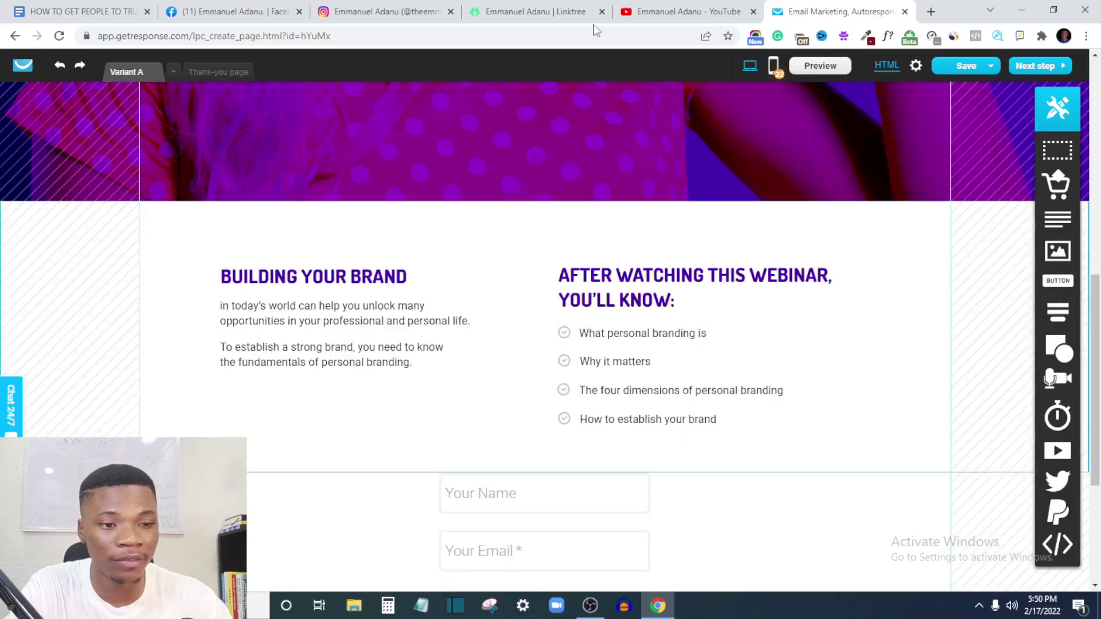
scroll(534, 367, up, 4)
scroll(544, 371, up, 4)
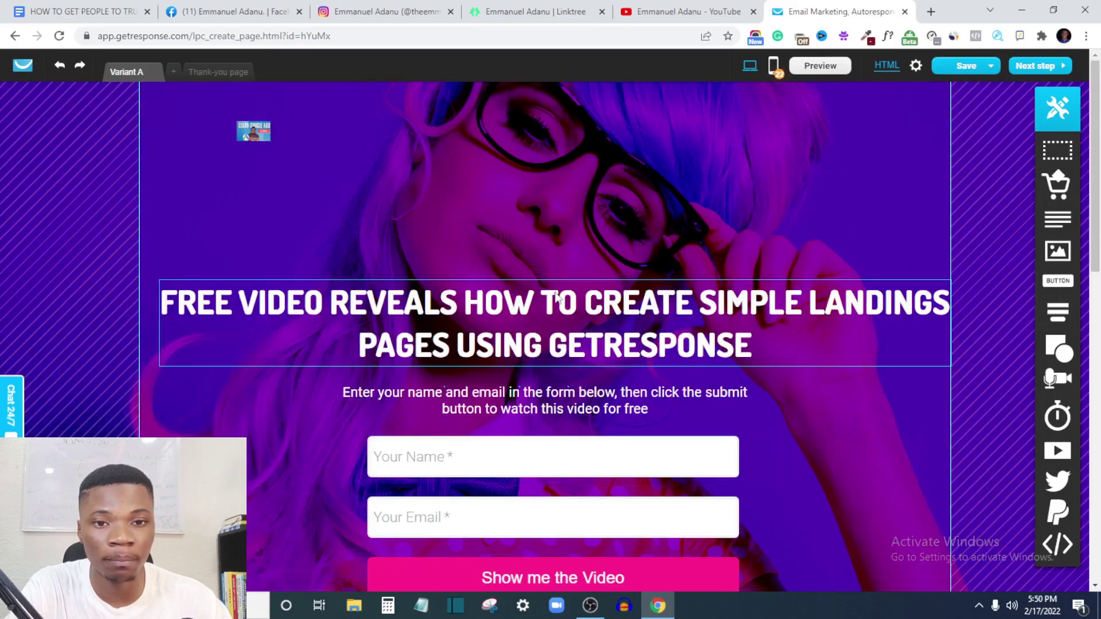
scroll(558, 402, down, 3)
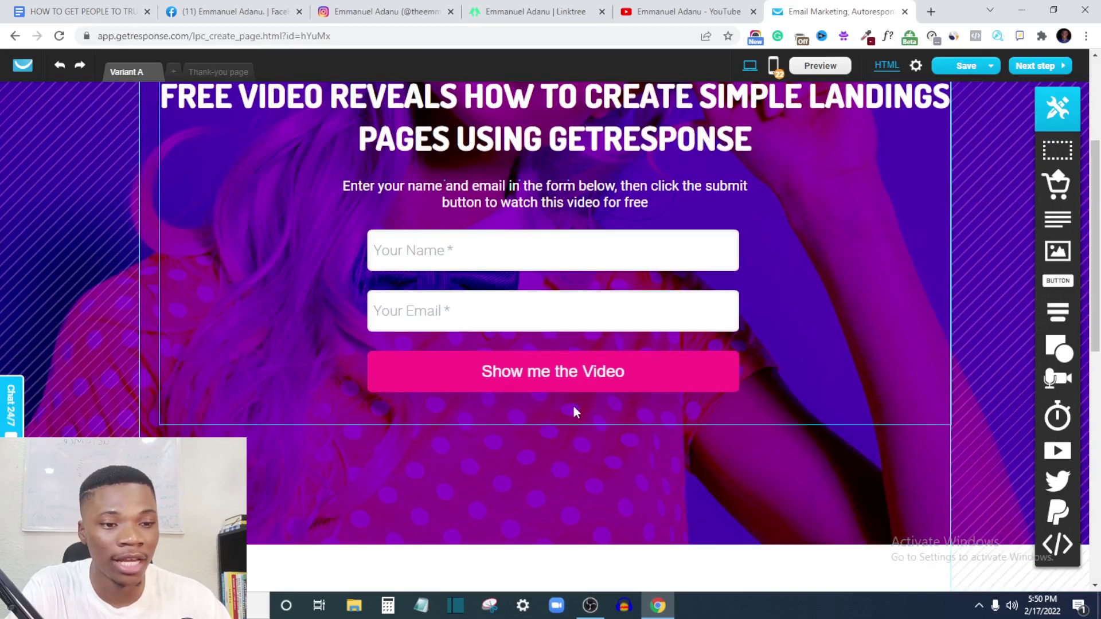
scroll(573, 407, up, 3)
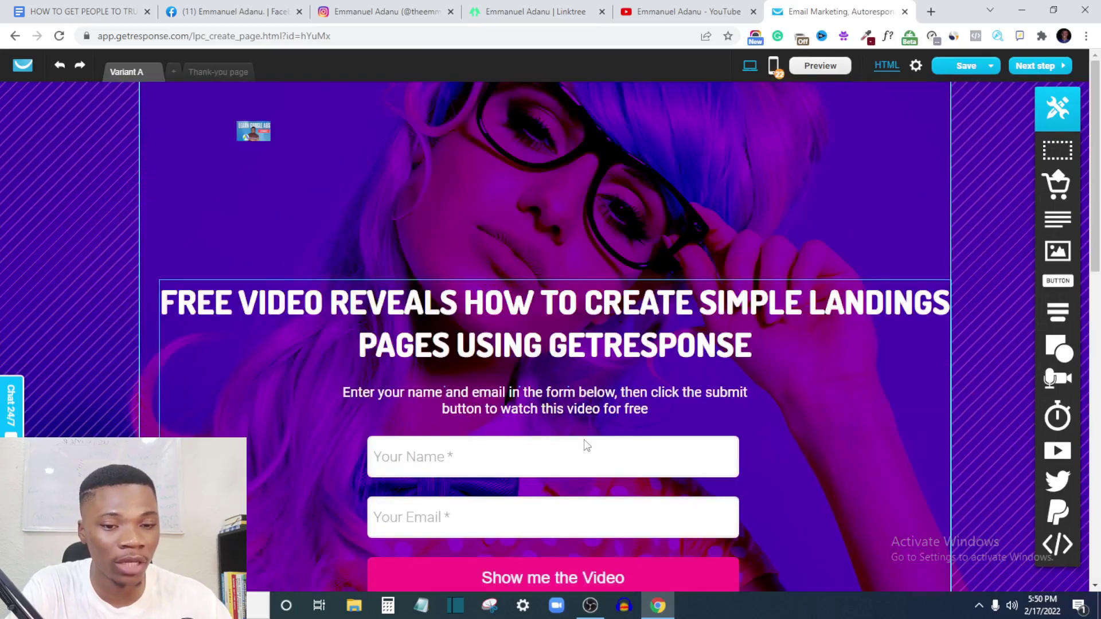
scroll(586, 447, down, 1)
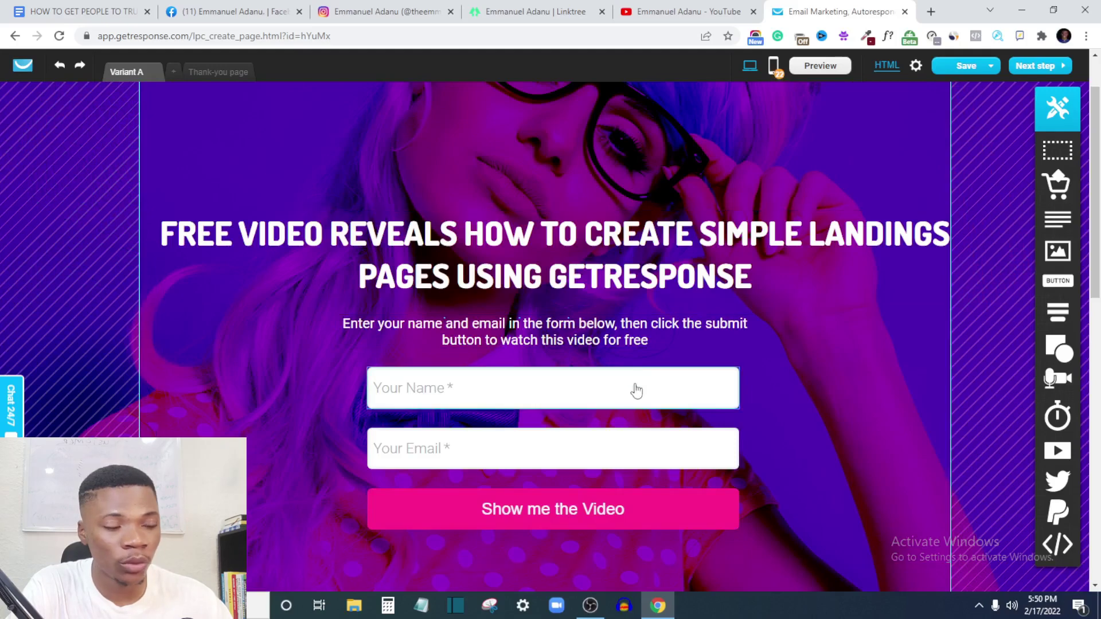
scroll(641, 384, down, 7)
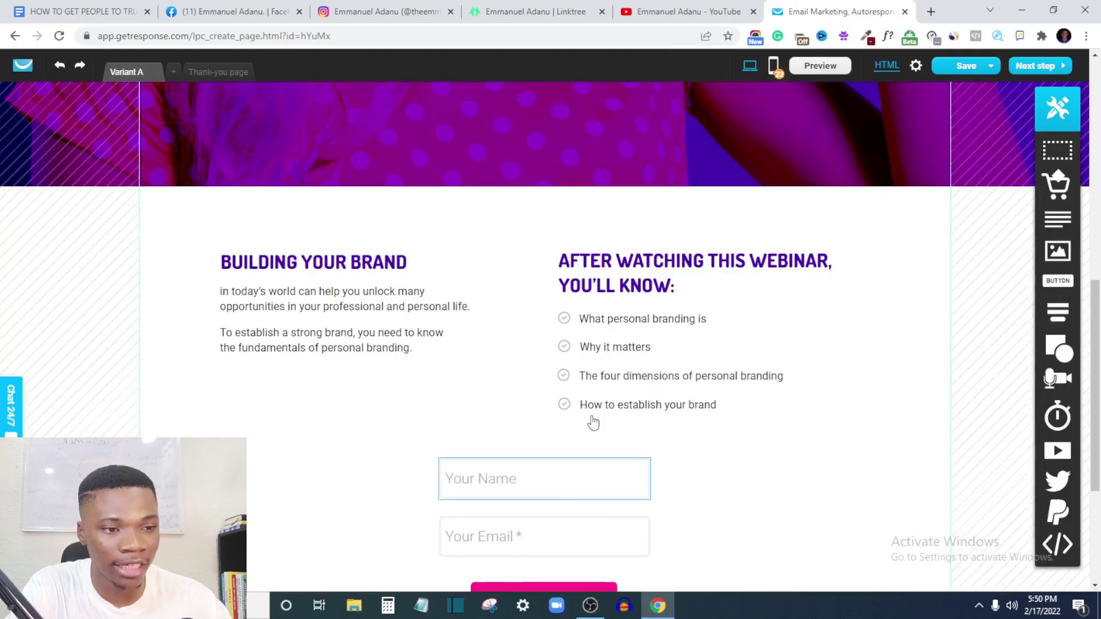
scroll(590, 423, up, 3)
Switch to the mobile layout and move the instruction text from the logo to below the headline
click(774, 65)
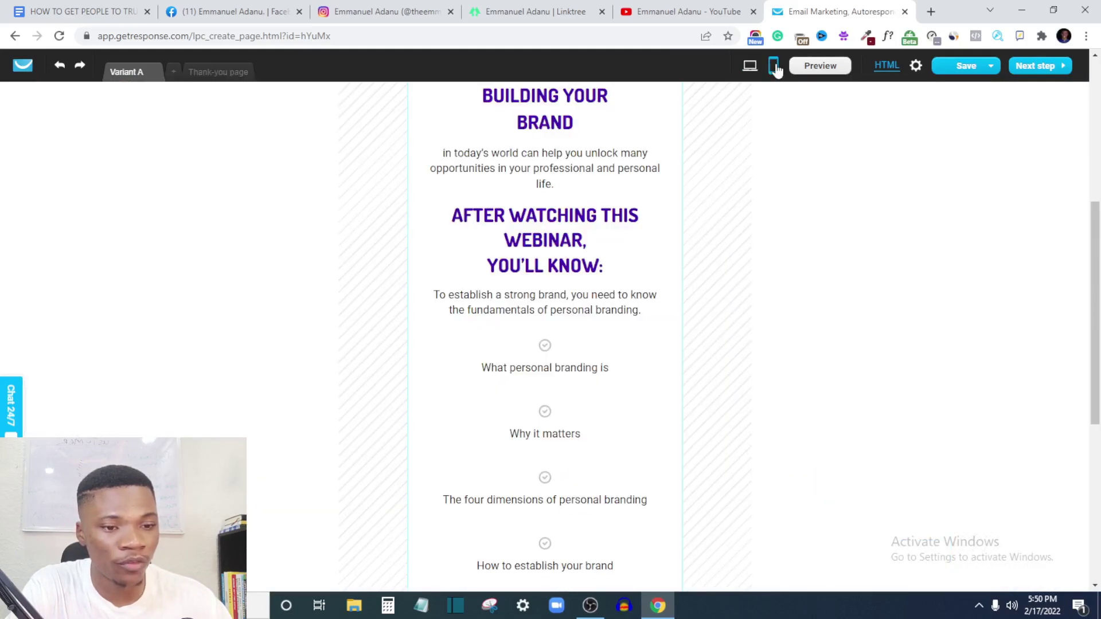
scroll(666, 247, up, 5)
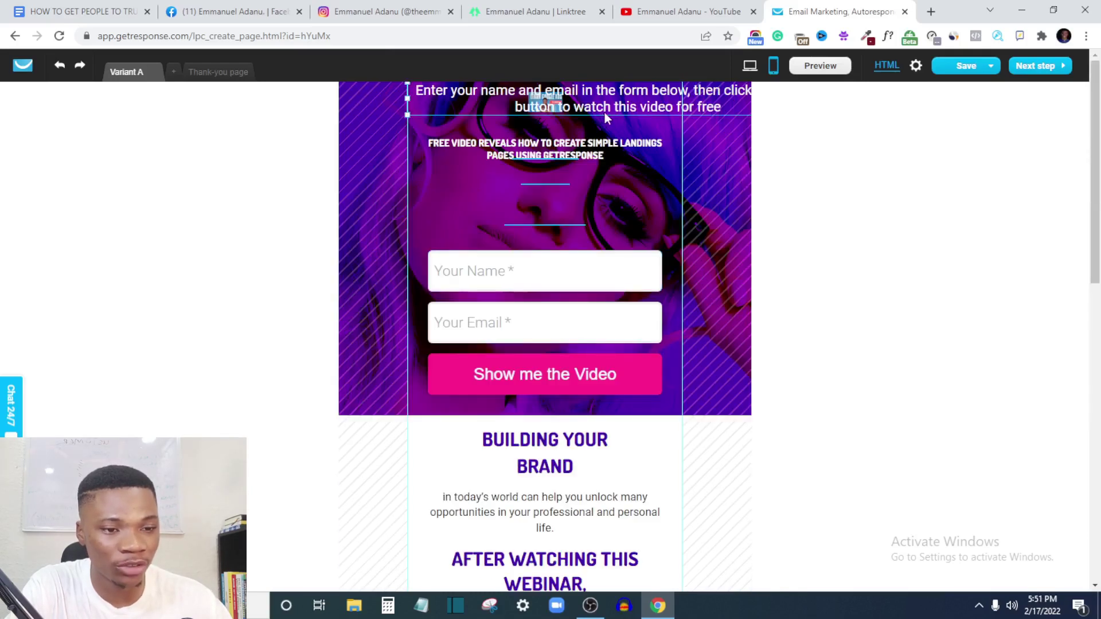
drag(637, 107, 595, 198)
click(608, 182)
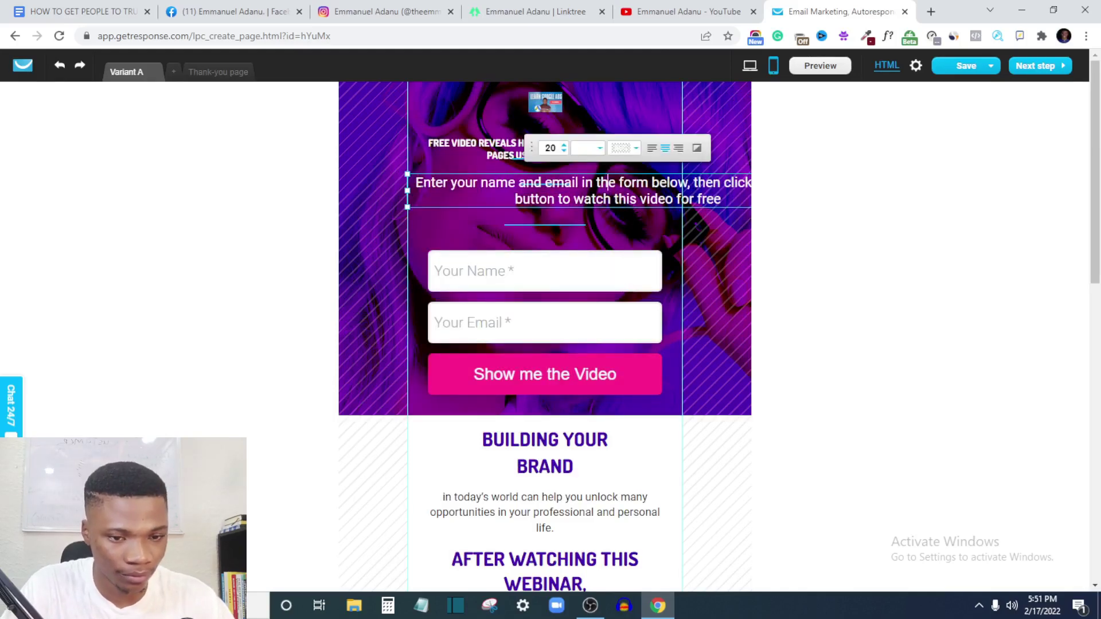
Narrow the instruction text box to fit the mobile column and center it beneath the headline
drag(409, 189, 473, 189)
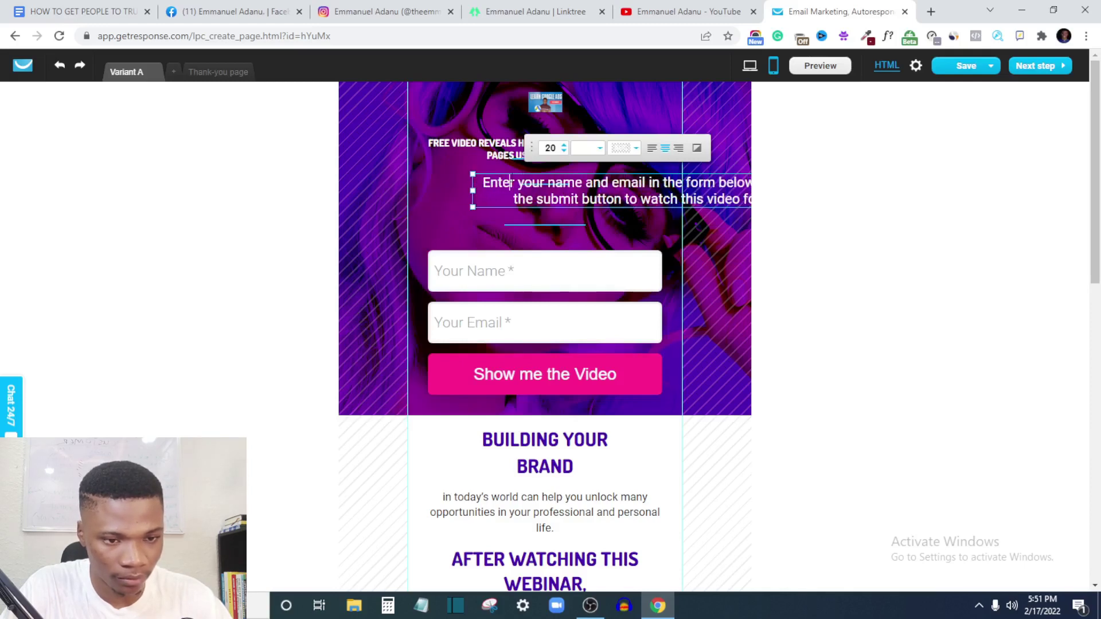
click(368, 184)
drag(493, 192, 455, 214)
click(356, 194)
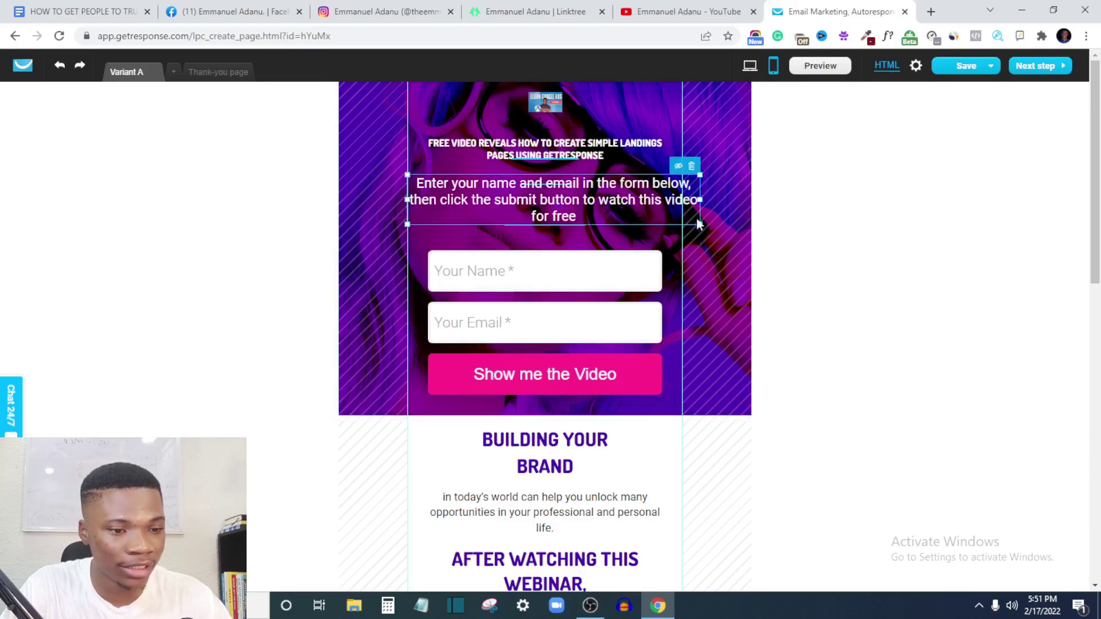
drag(699, 225, 665, 224)
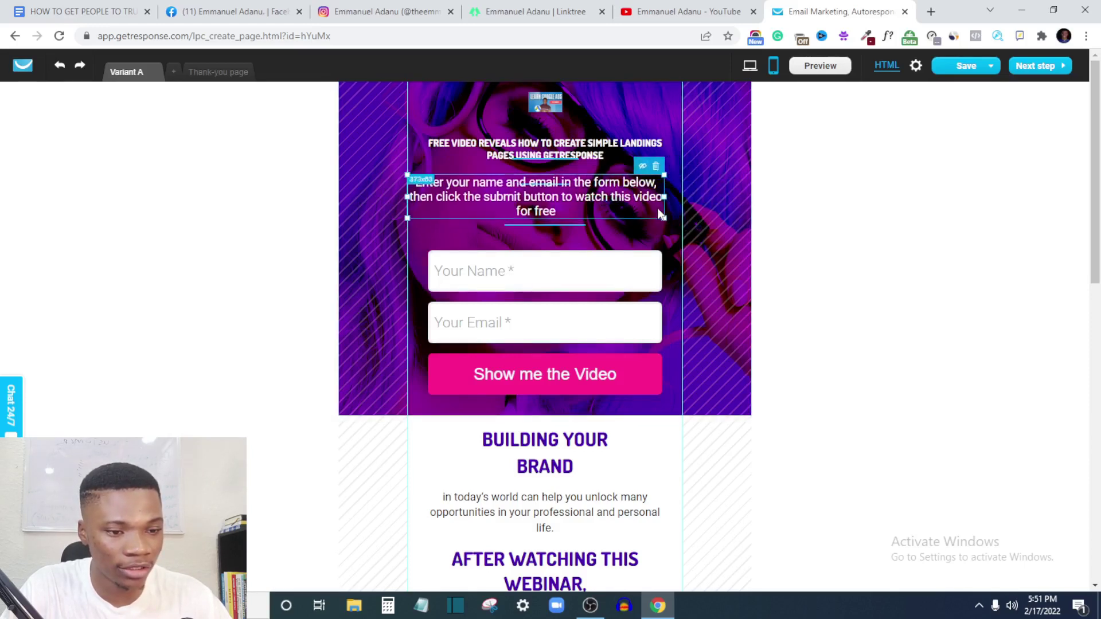
drag(584, 198, 574, 150)
Widen the mobile headline's text box from the column's left edge to nearly its full width
double_click(574, 151)
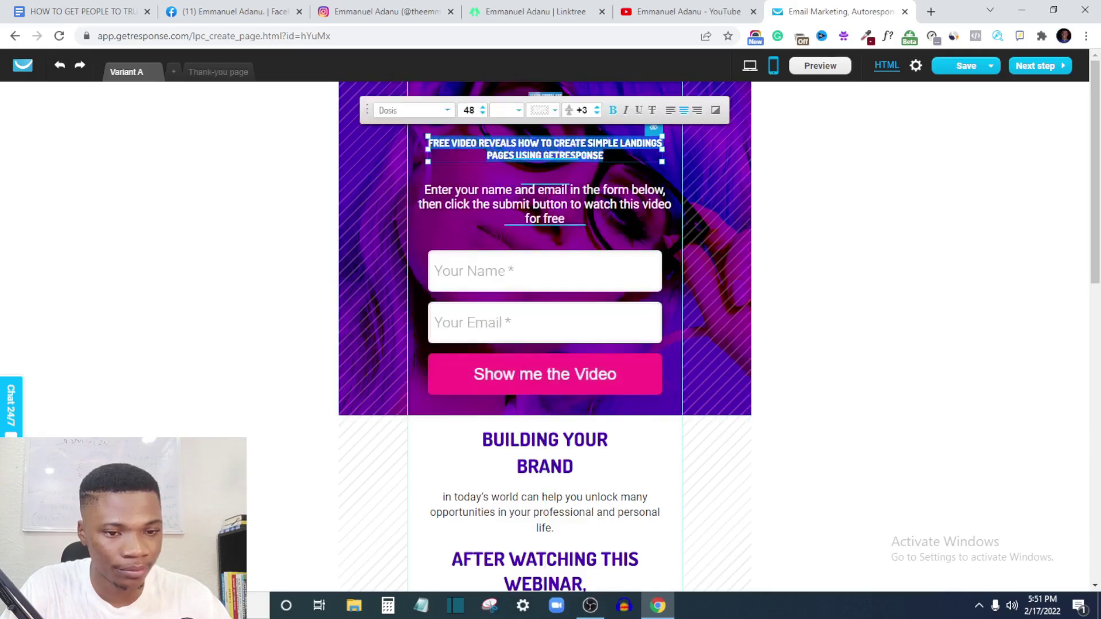
drag(427, 136, 408, 135)
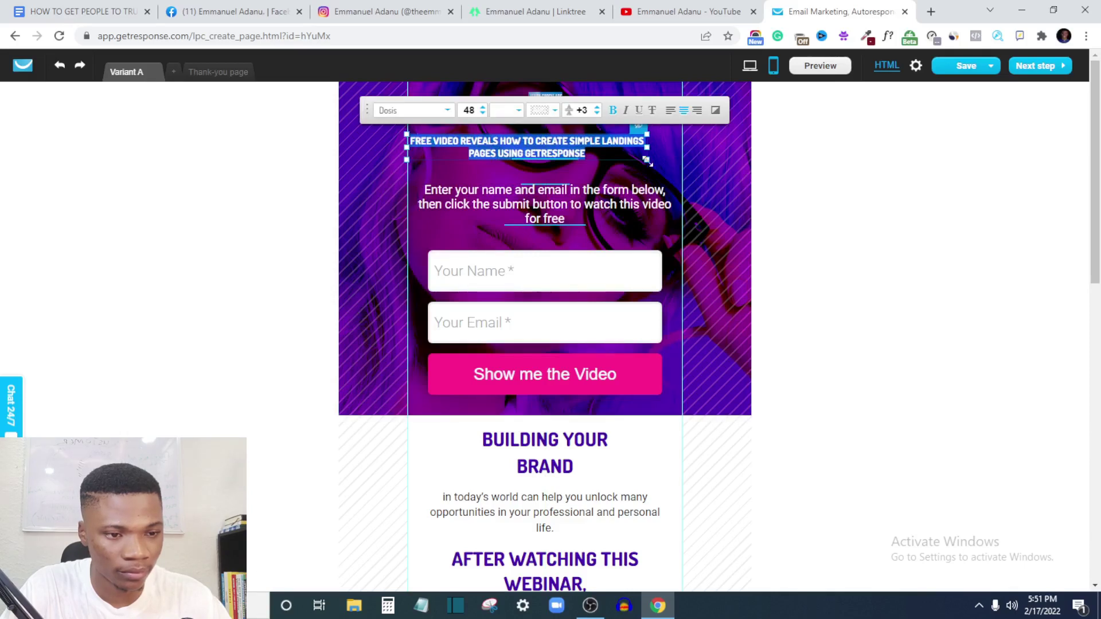
drag(647, 160, 678, 184)
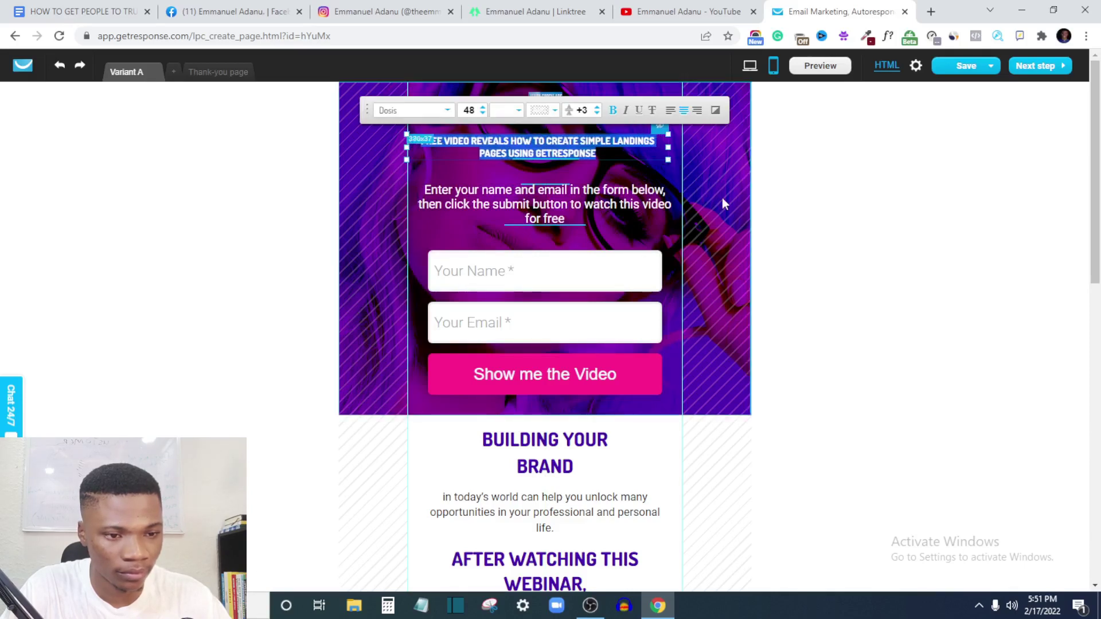
Increase the mobile headline's font size to slightly above 61 and adjust the instruction text beneath it
click(483, 107)
click(483, 107)
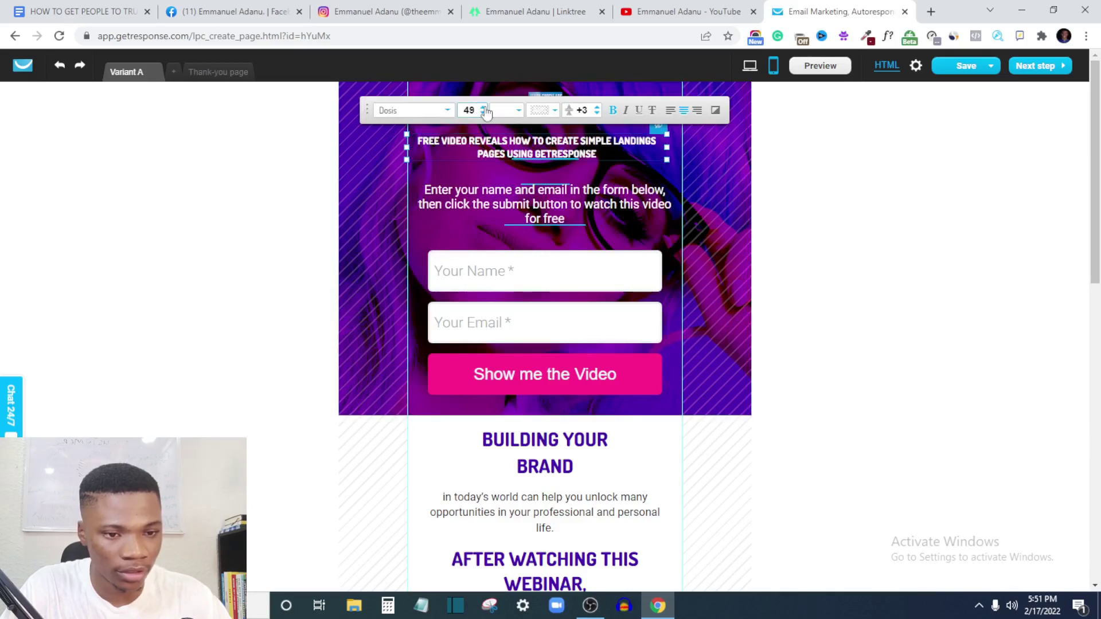
click(484, 107)
click(484, 108)
click(484, 108)
click(483, 108)
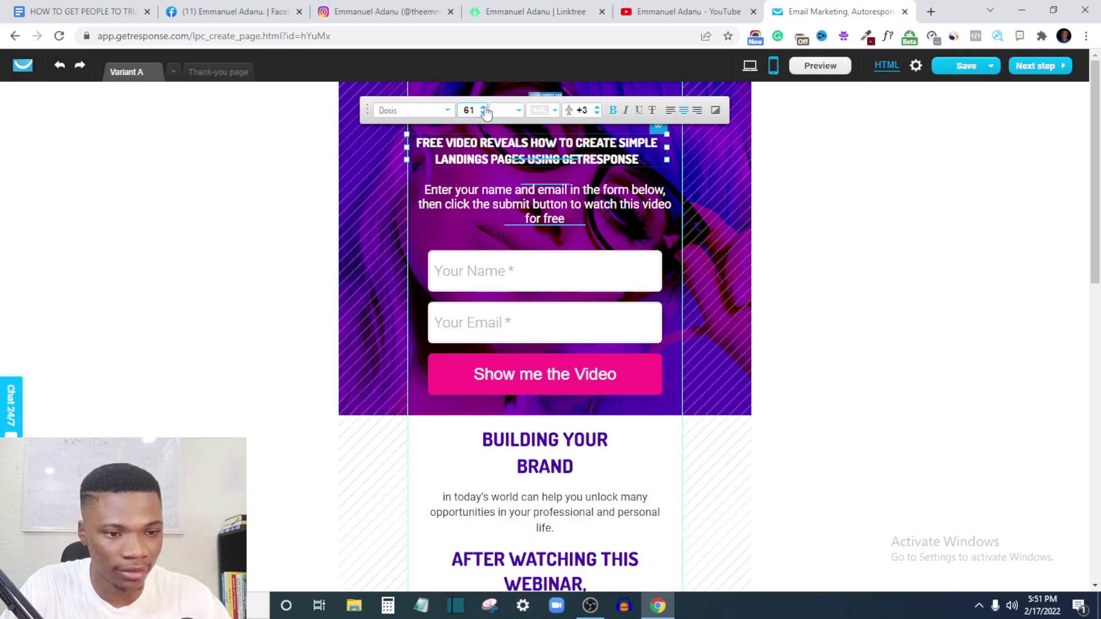
click(483, 107)
click(484, 107)
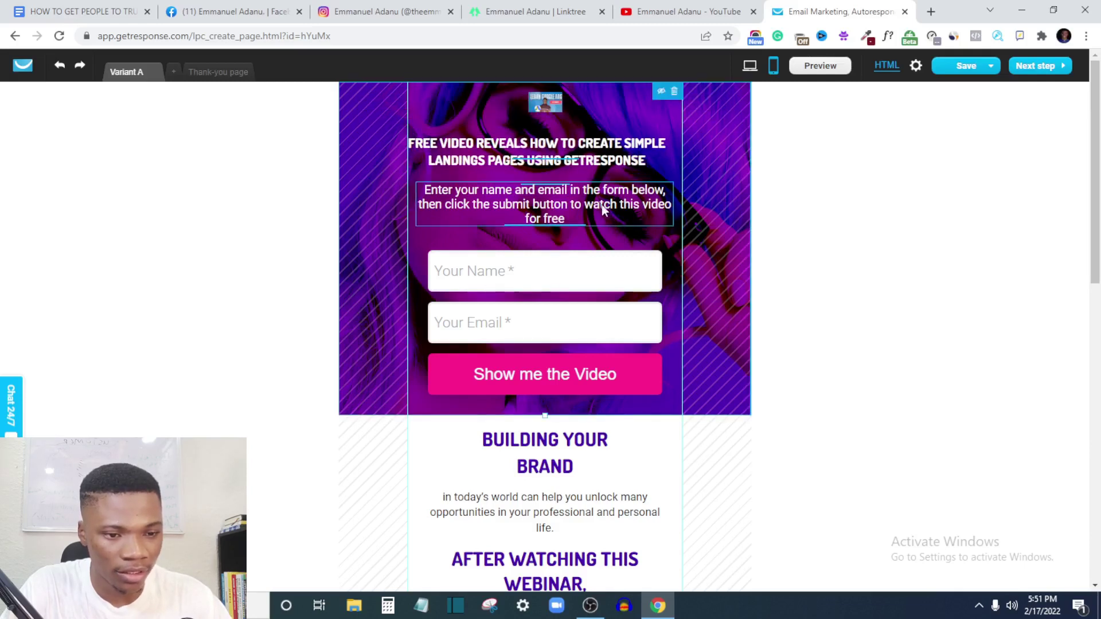
drag(601, 205, 705, 232)
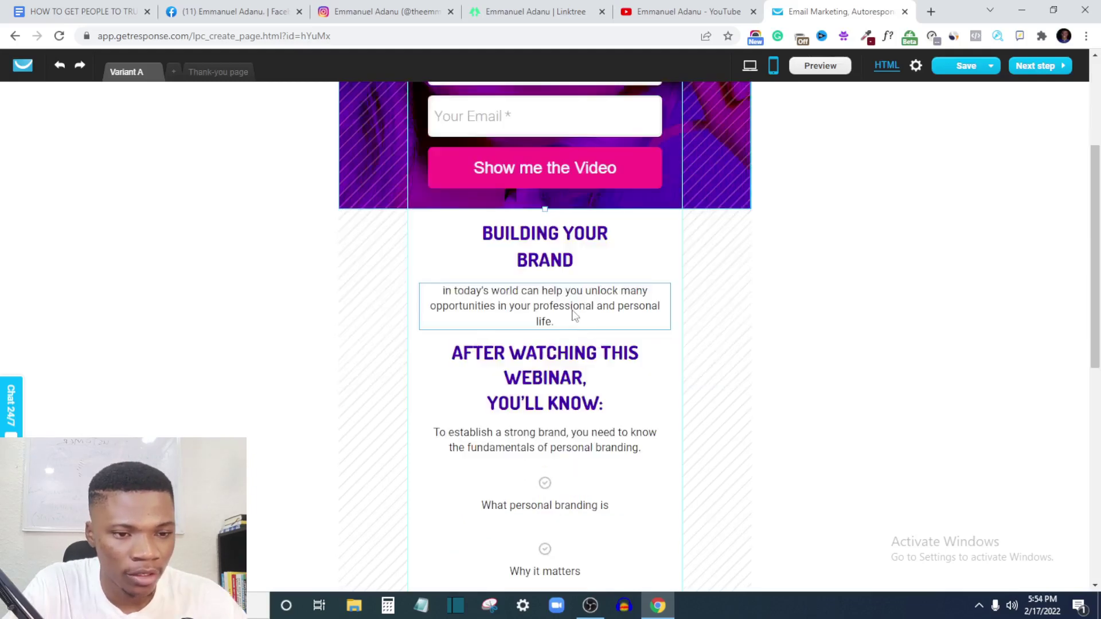
Center the lower "Watch Video Now" signup form beneath the benefits list in the mobile layout
scroll(578, 289, up, 3)
scroll(577, 313, down, 5)
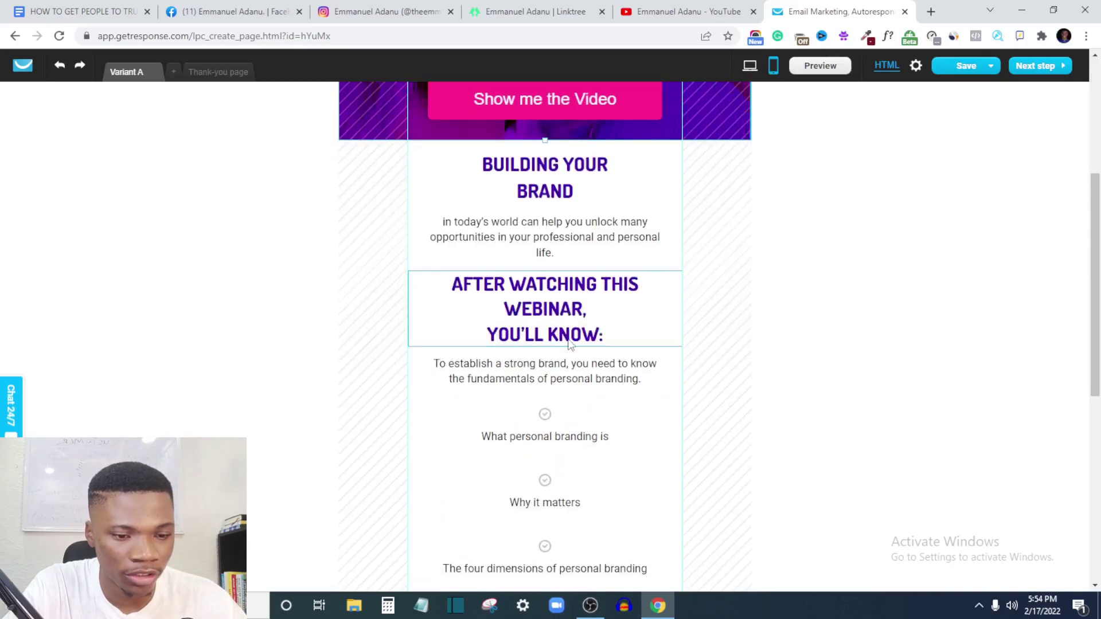
scroll(556, 467, down, 5)
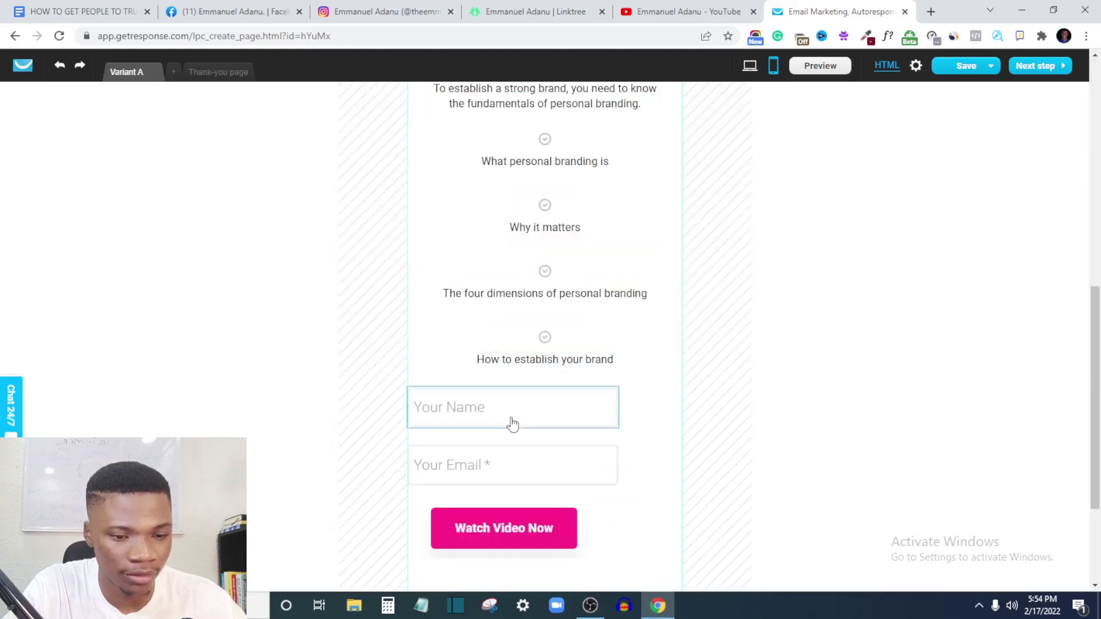
drag(595, 504, 575, 357)
Review the whole mobile layout, return to the desktop layout and check that page down to its footer
scroll(576, 357, up, 1)
scroll(575, 356, up, 6)
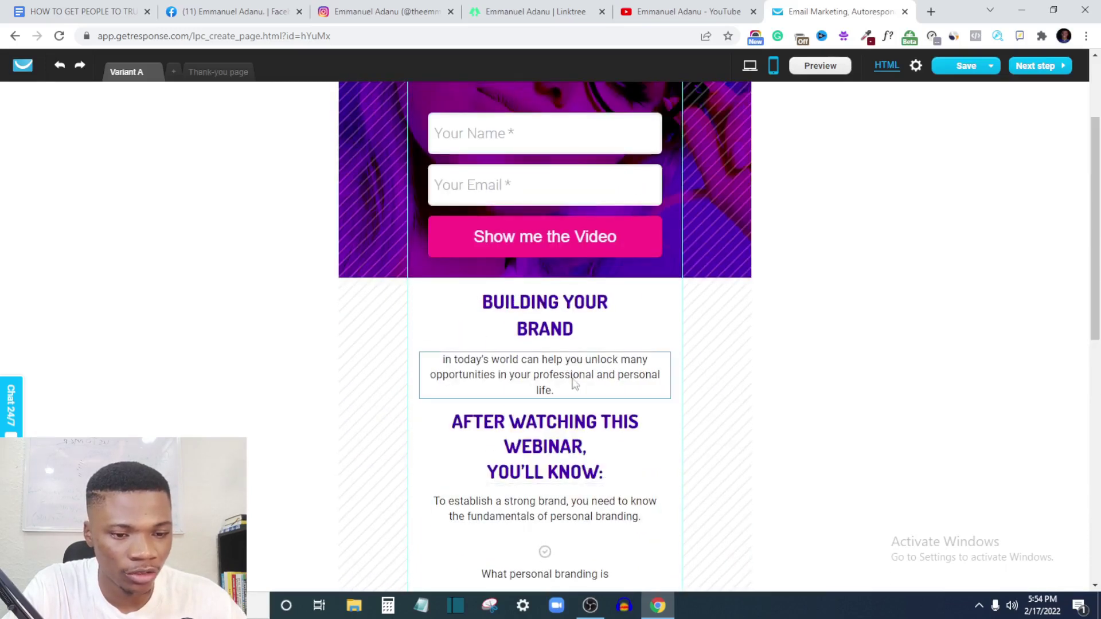
scroll(571, 203, up, 2)
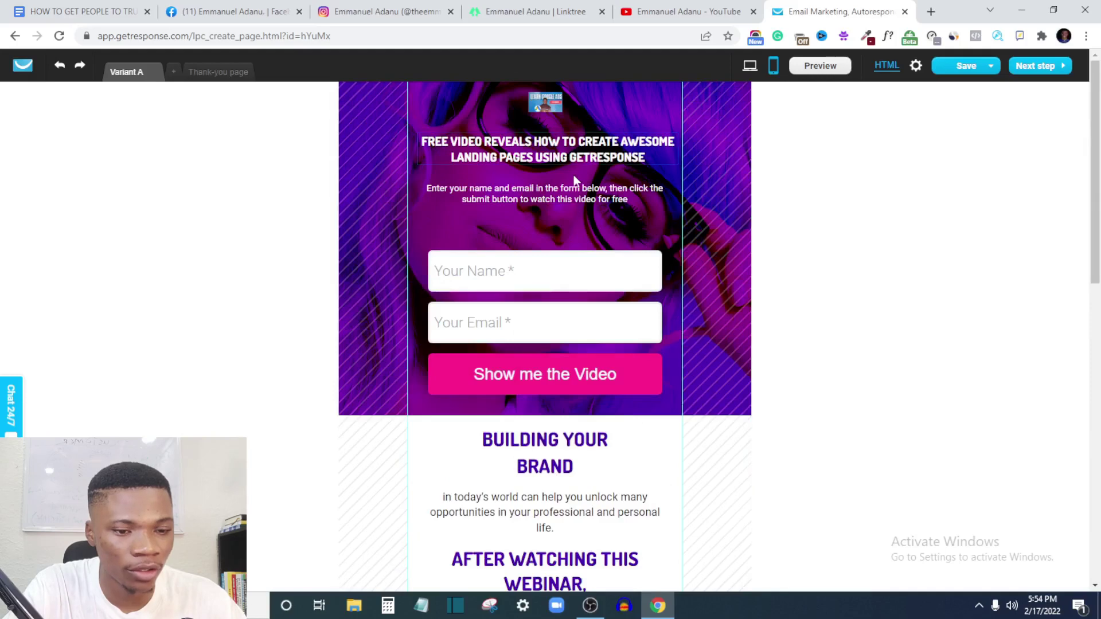
scroll(573, 174, down, 11)
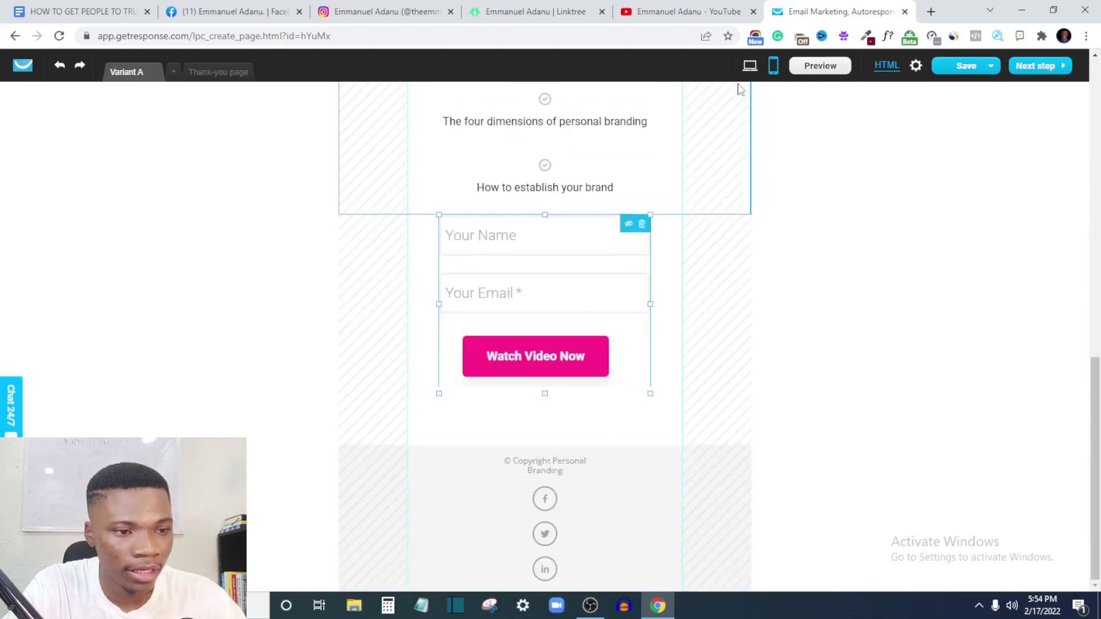
click(751, 67)
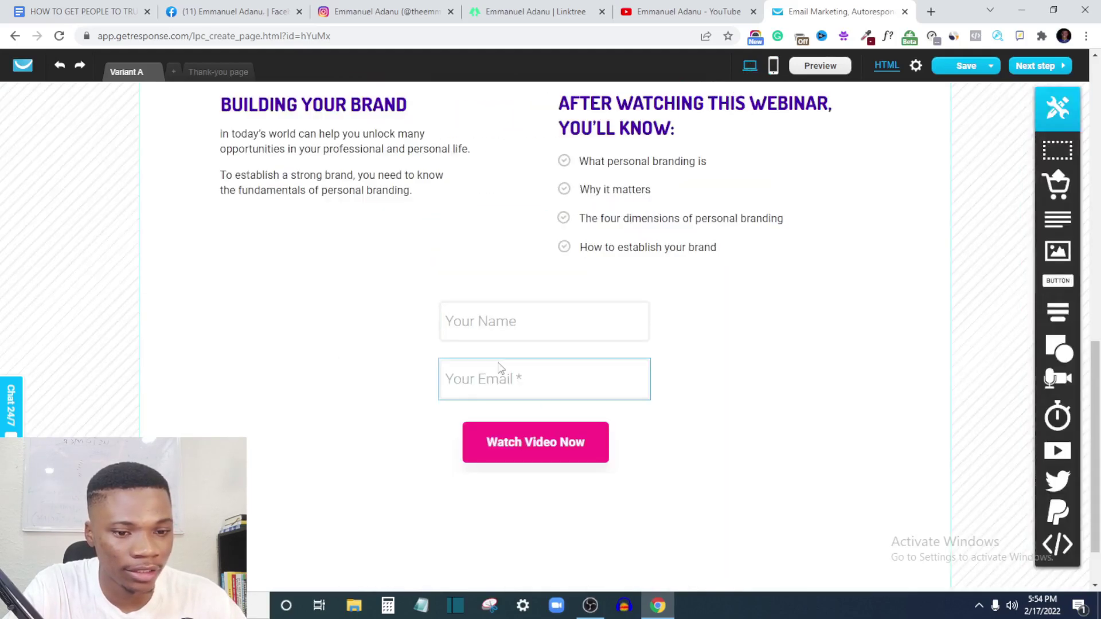
scroll(541, 339, up, 10)
scroll(540, 339, down, 10)
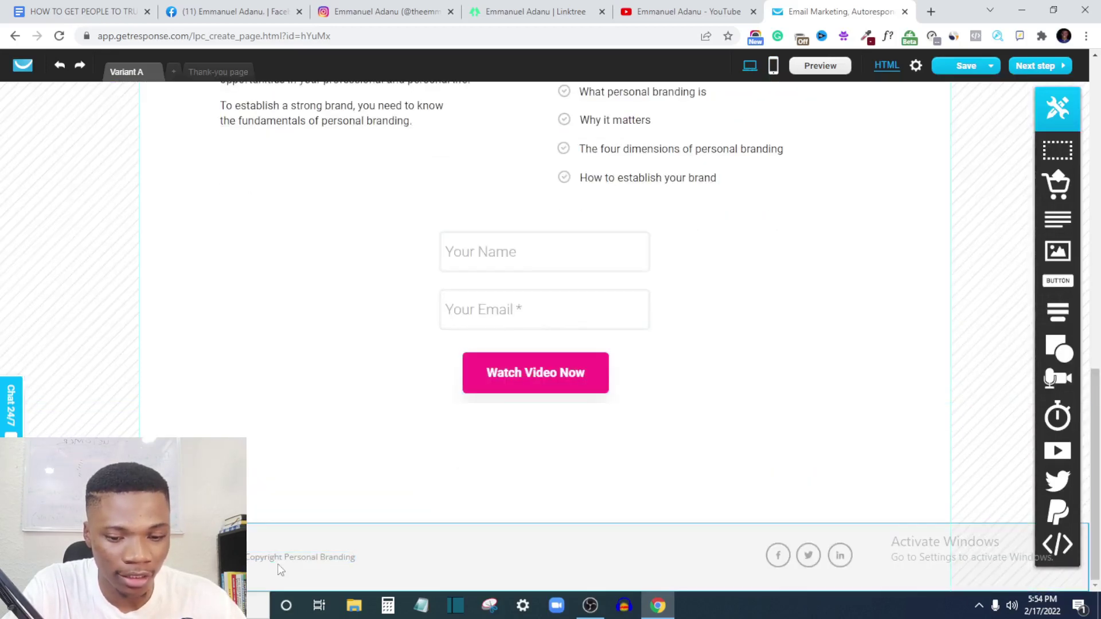
Replace the footer's "Copyright Personal Branding" text with the page owner's full name
click(259, 566)
click(258, 560)
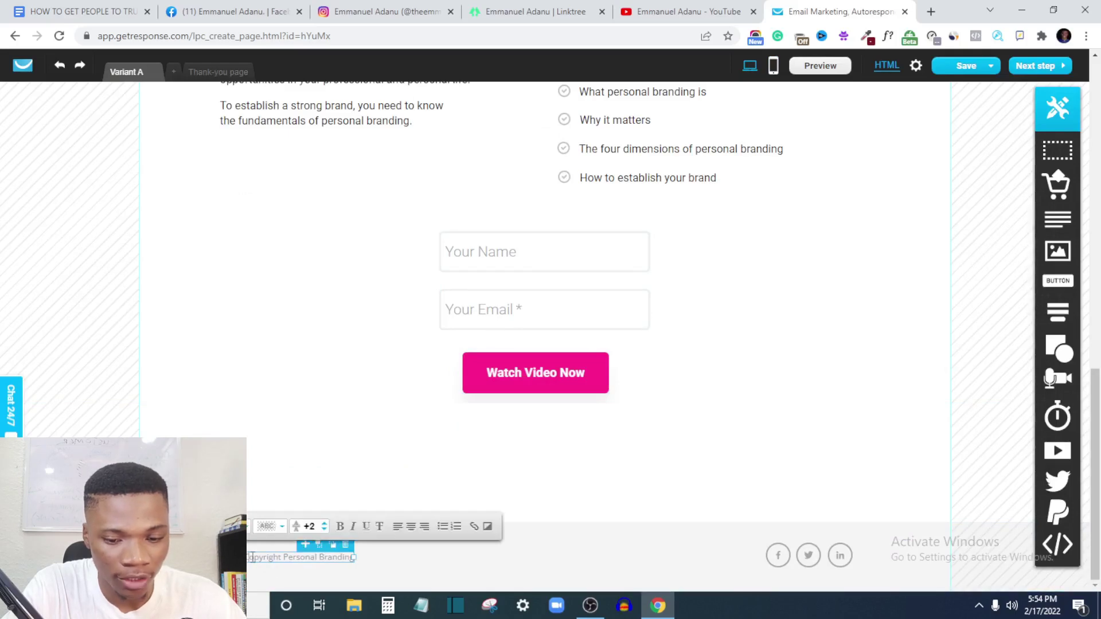
drag(247, 557, 355, 562)
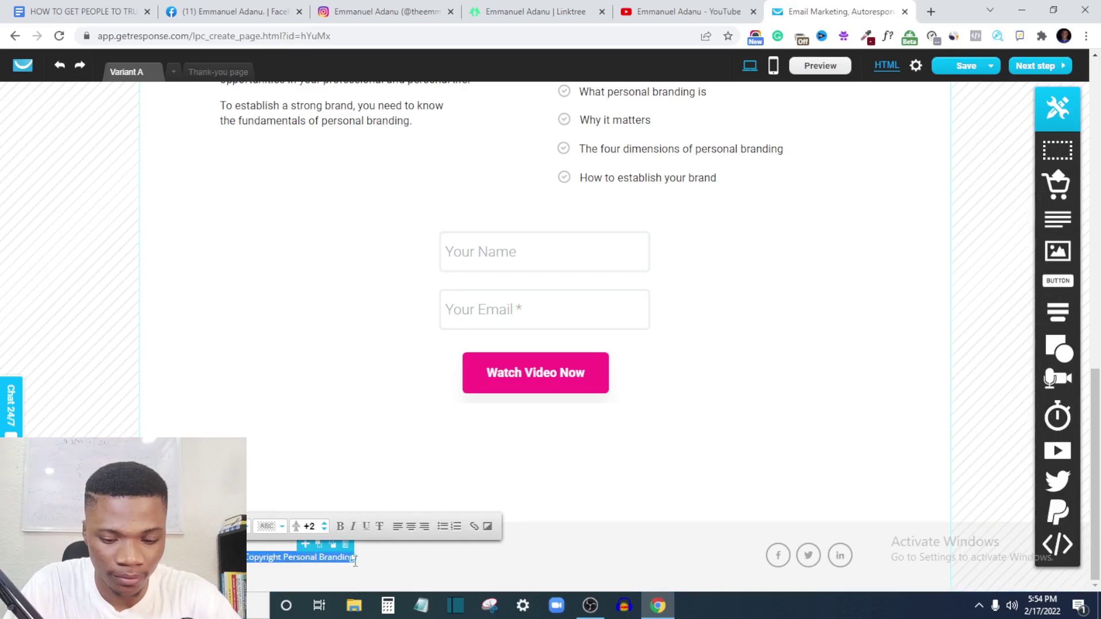
text(Emmanuel)
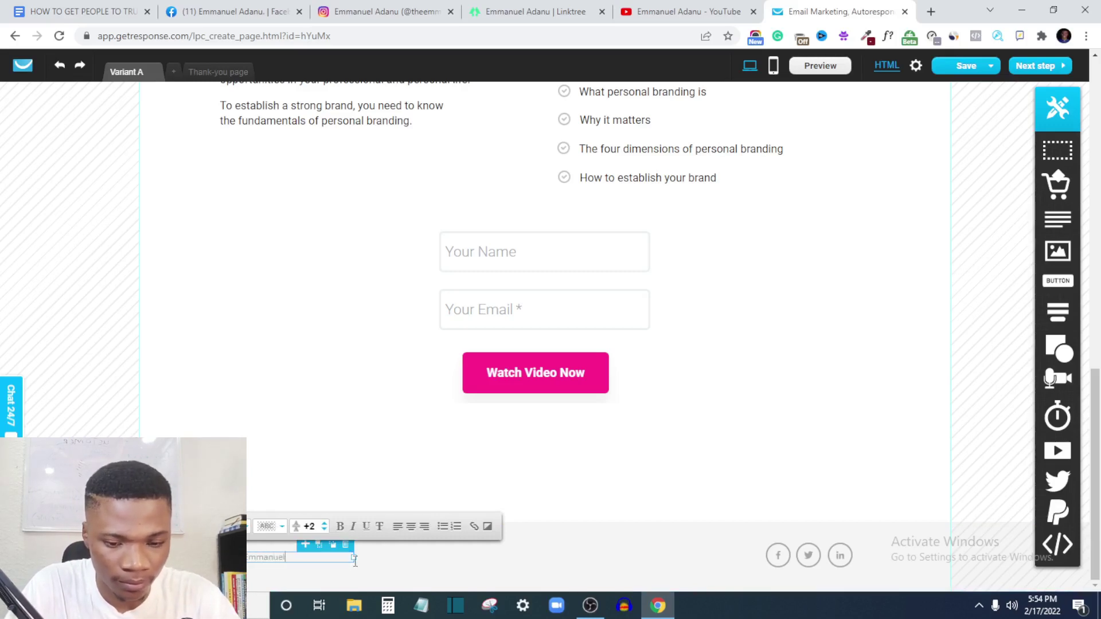
text( Adanu)
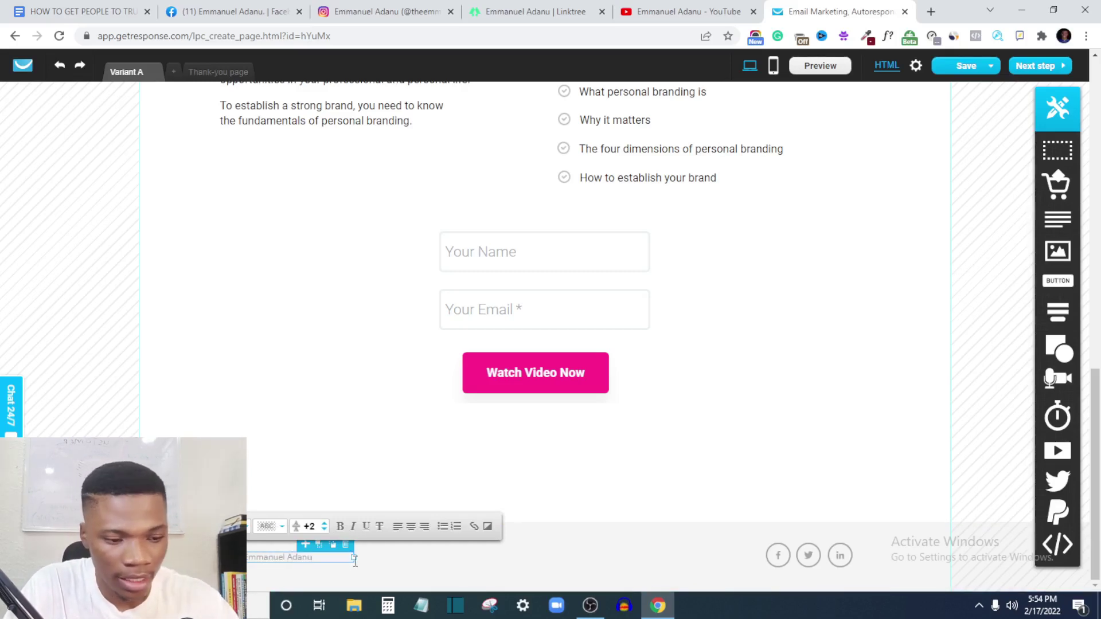
Link the footer's Facebook icon to the page owner's Facebook page, using the address copied from the open Facebook tab
click(779, 557)
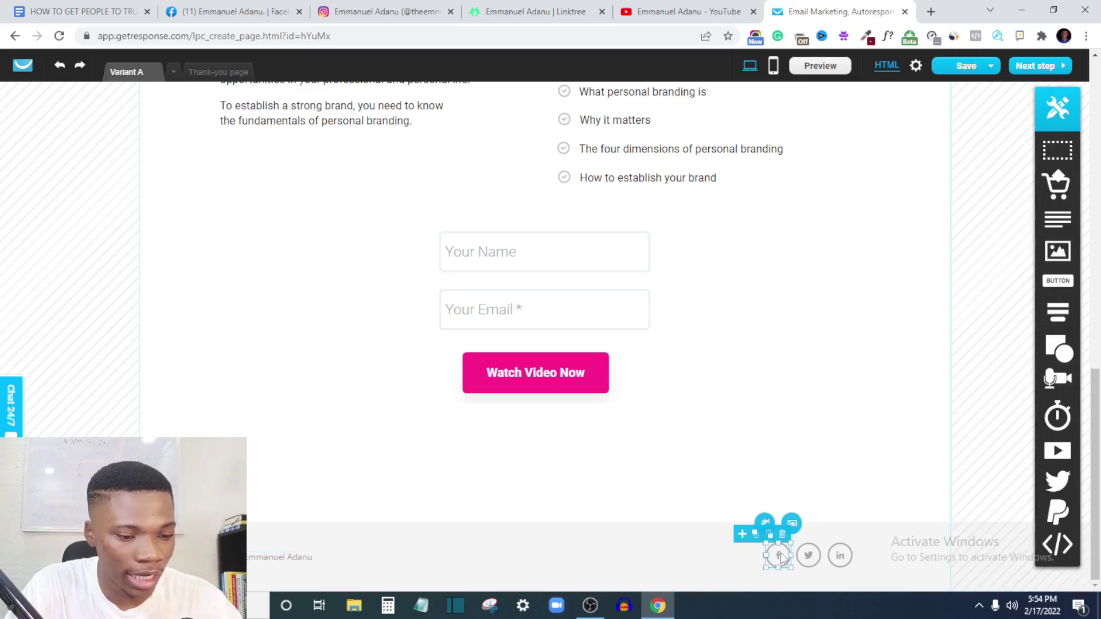
click(777, 561)
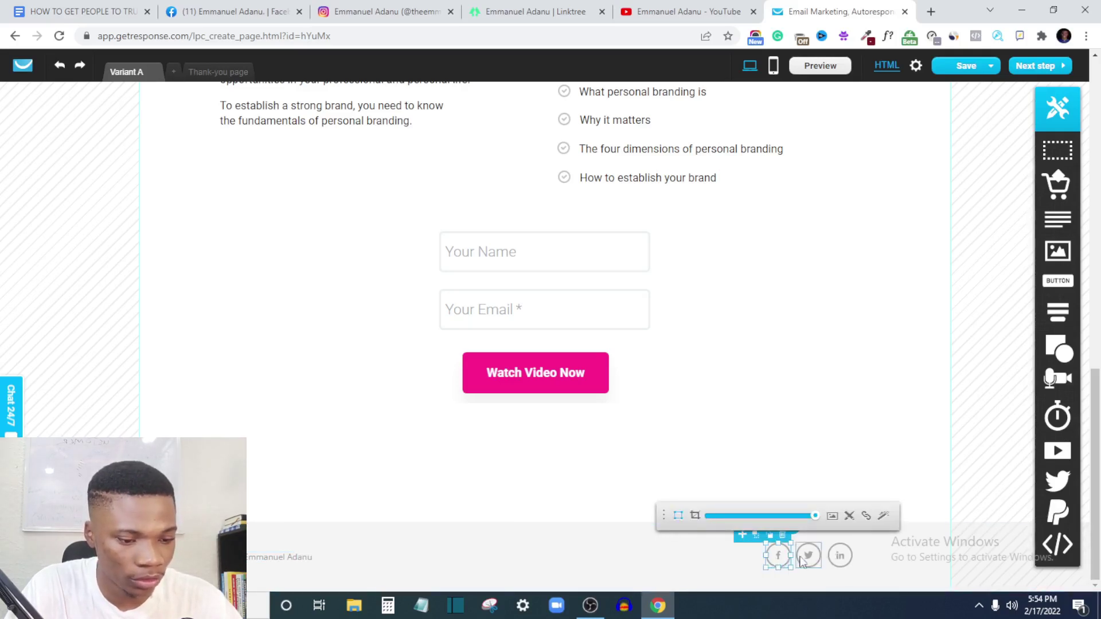
click(866, 516)
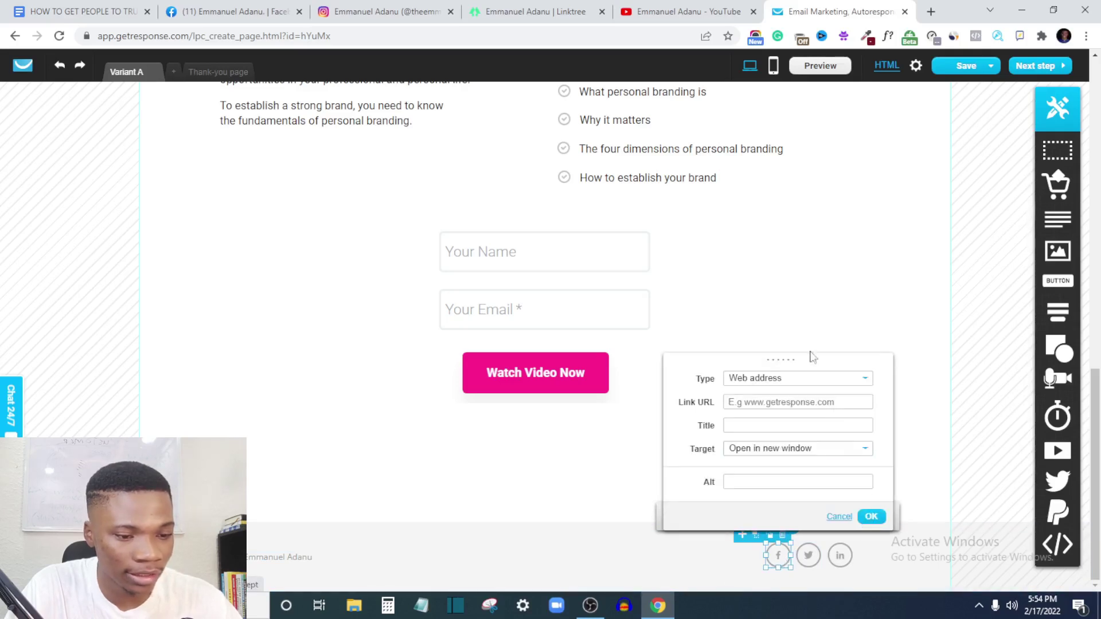
click(195, 12)
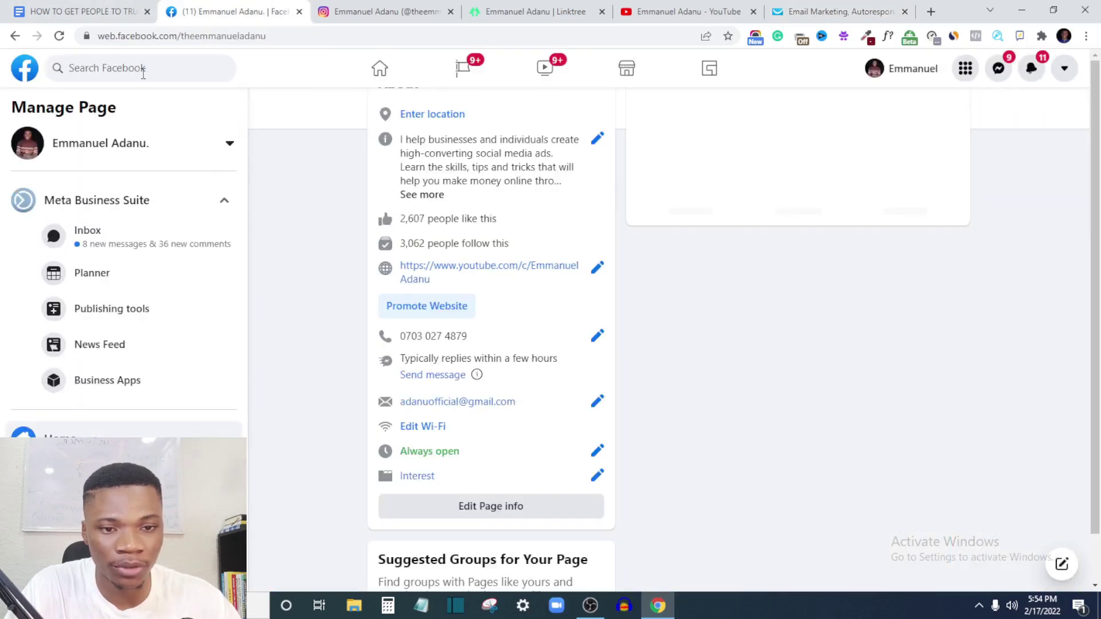
click(250, 36)
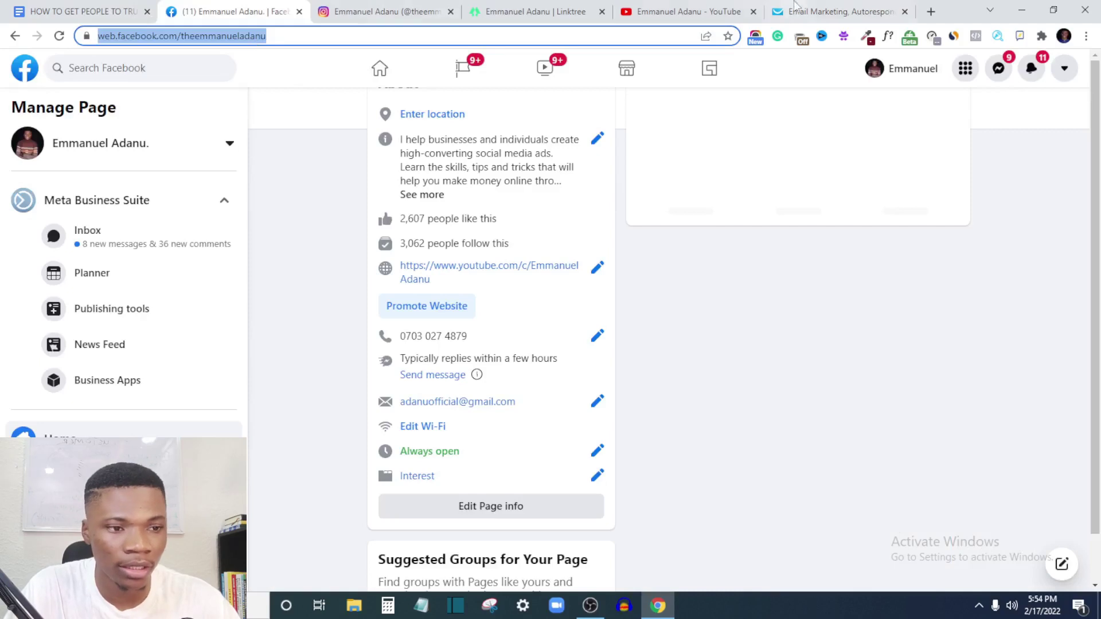
click(820, 10)
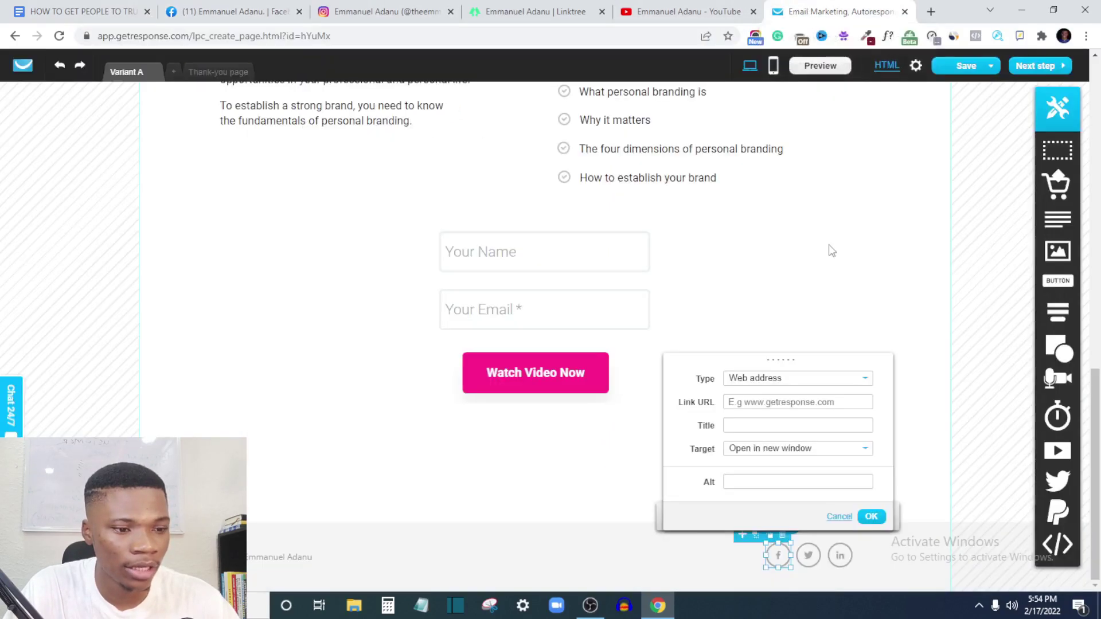
click(772, 402)
text(https://www.facebook.com/theemmanueladanu)
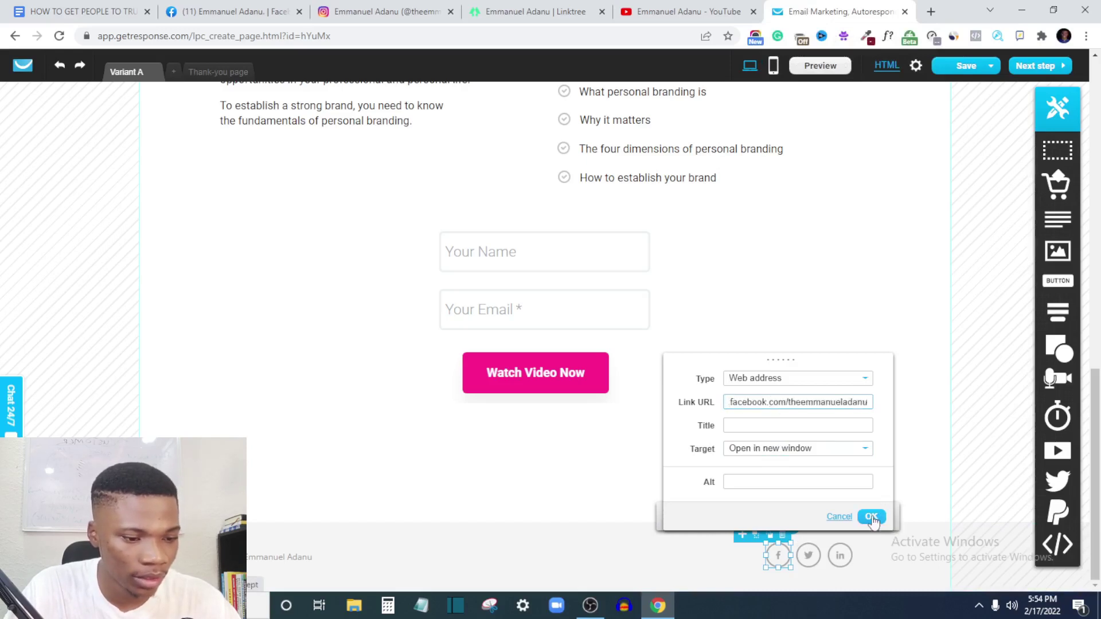
click(872, 518)
Inspect the footer's Twitter and LinkedIn icons and look over the landing page between footer and headline
click(815, 559)
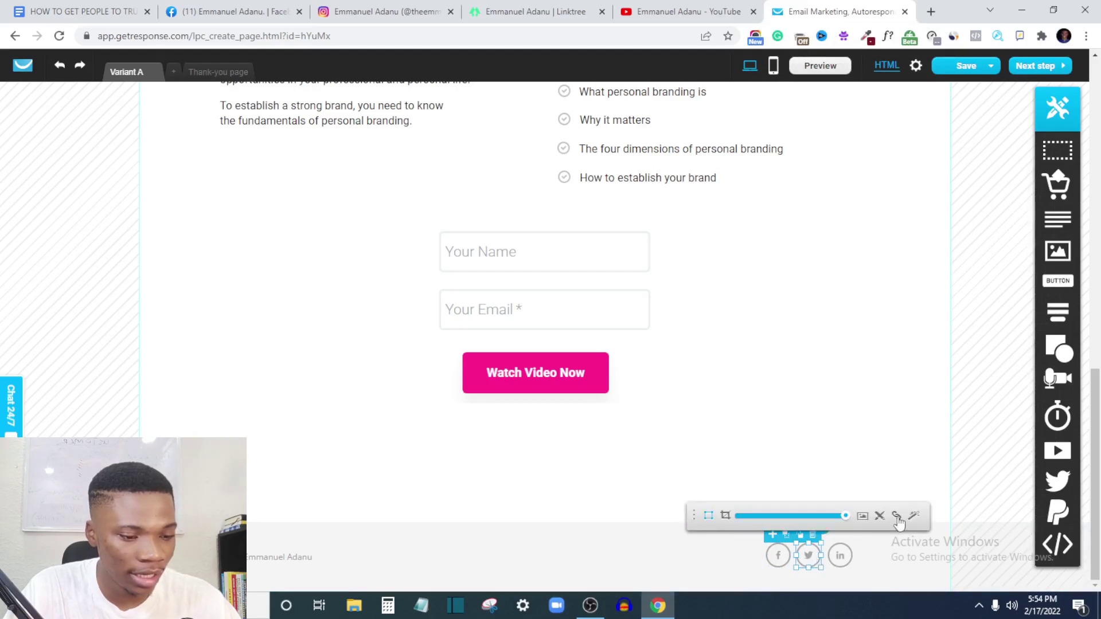
click(842, 557)
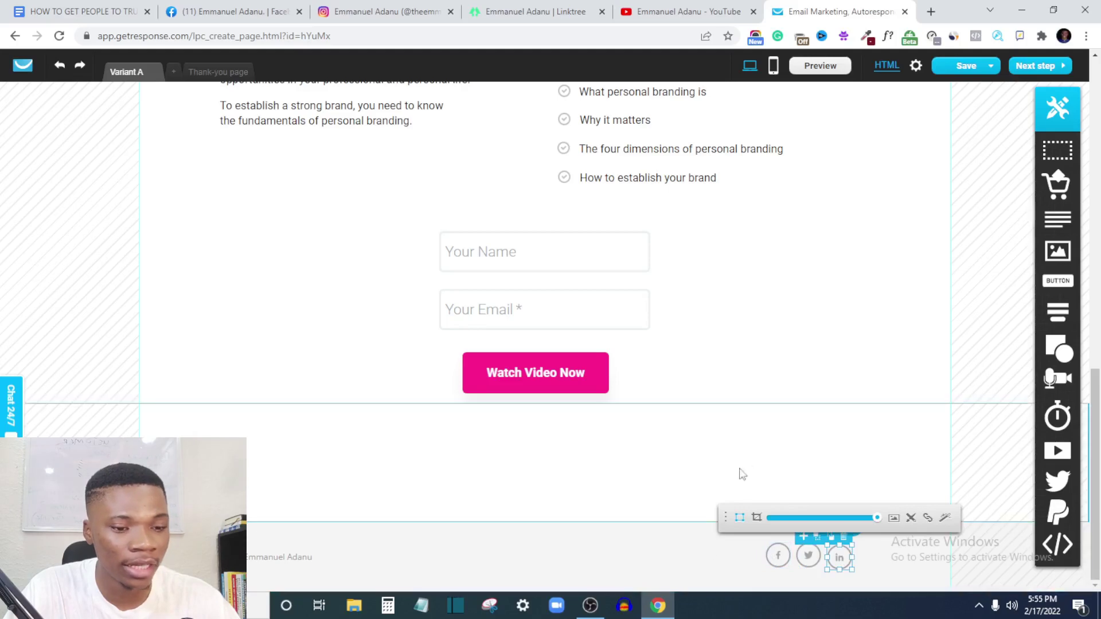
scroll(806, 503, up, 1)
scroll(806, 499, up, 10)
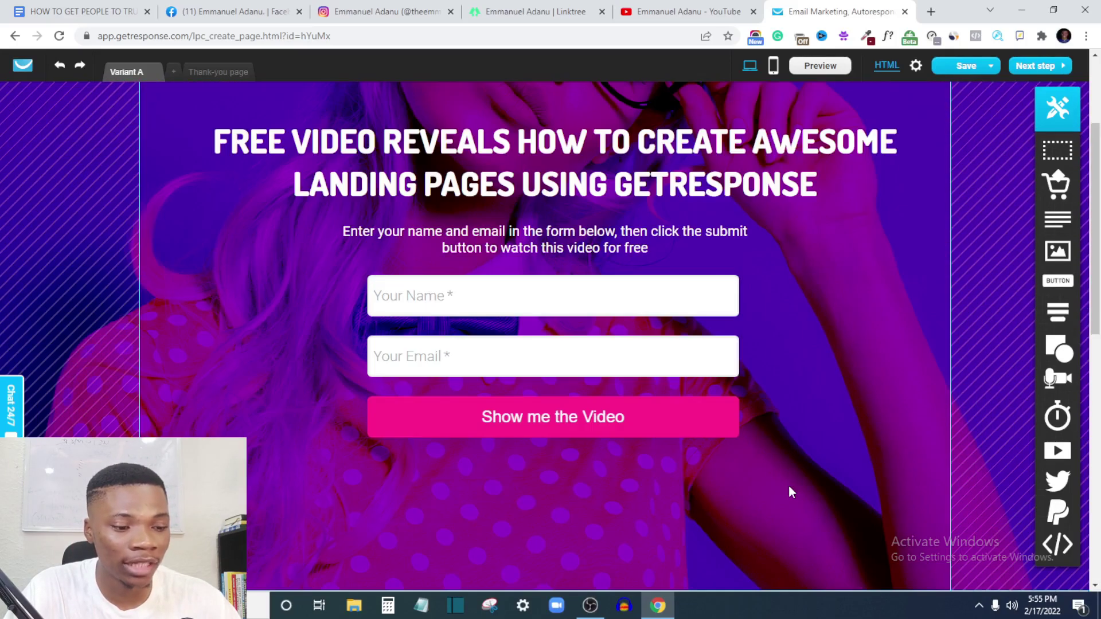
scroll(798, 493, down, 6)
scroll(802, 512, down, 5)
click(744, 529)
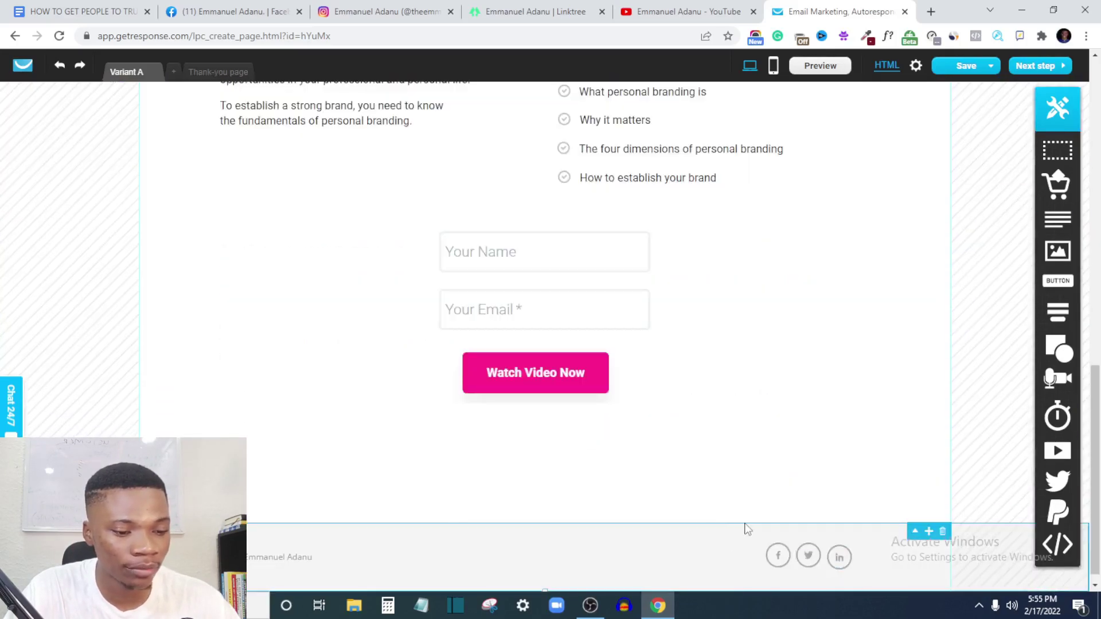
scroll(209, 224, up, 15)
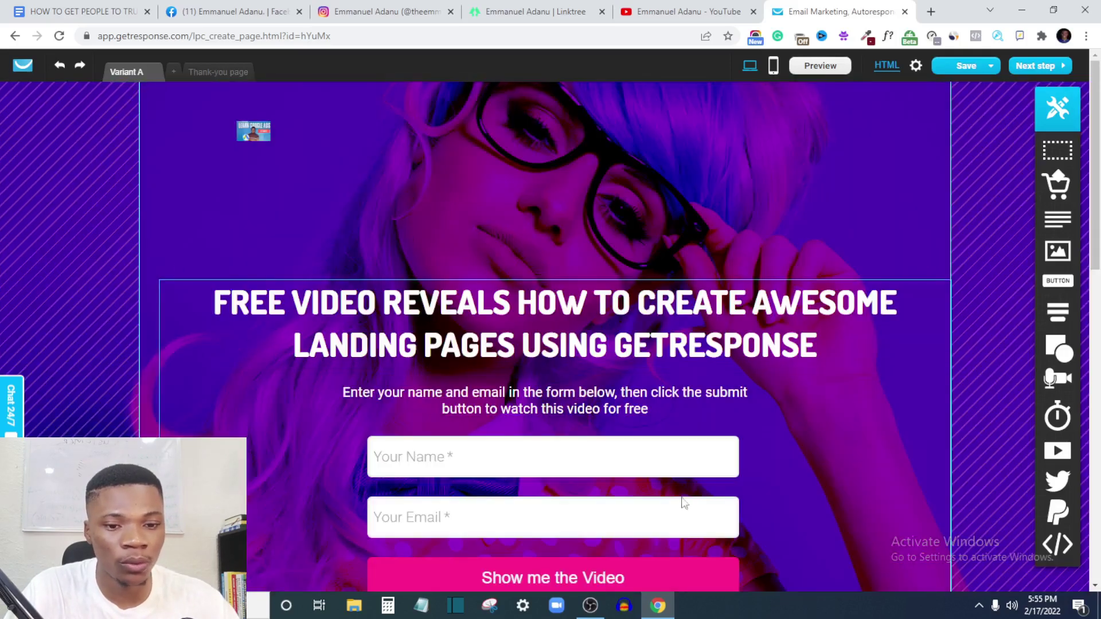
Open the thank-you page and delete the "pb" logo from its header
click(224, 77)
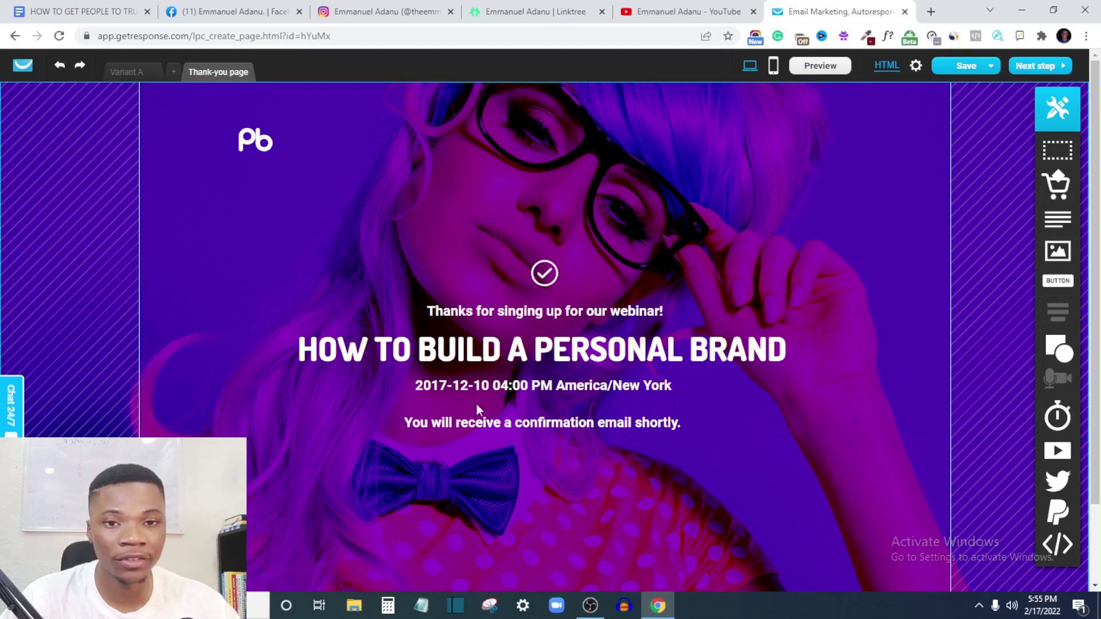
click(255, 141)
click(277, 158)
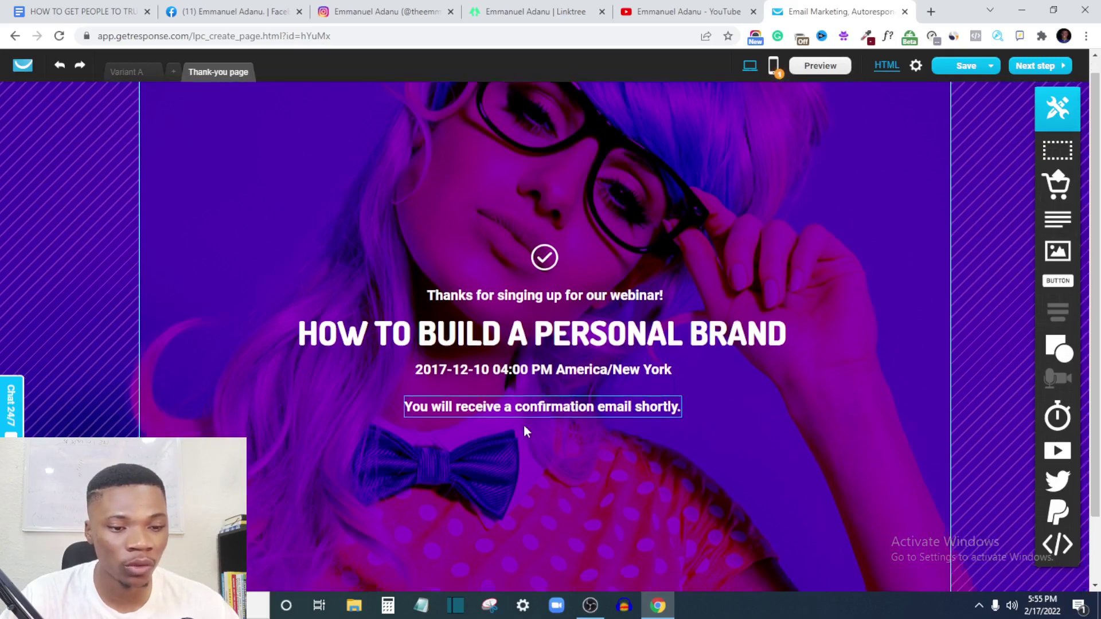
Shorten the thank-you page's webinar sign-up line to "Thanks for singing up" and center it above the headline
scroll(525, 424, down, 2)
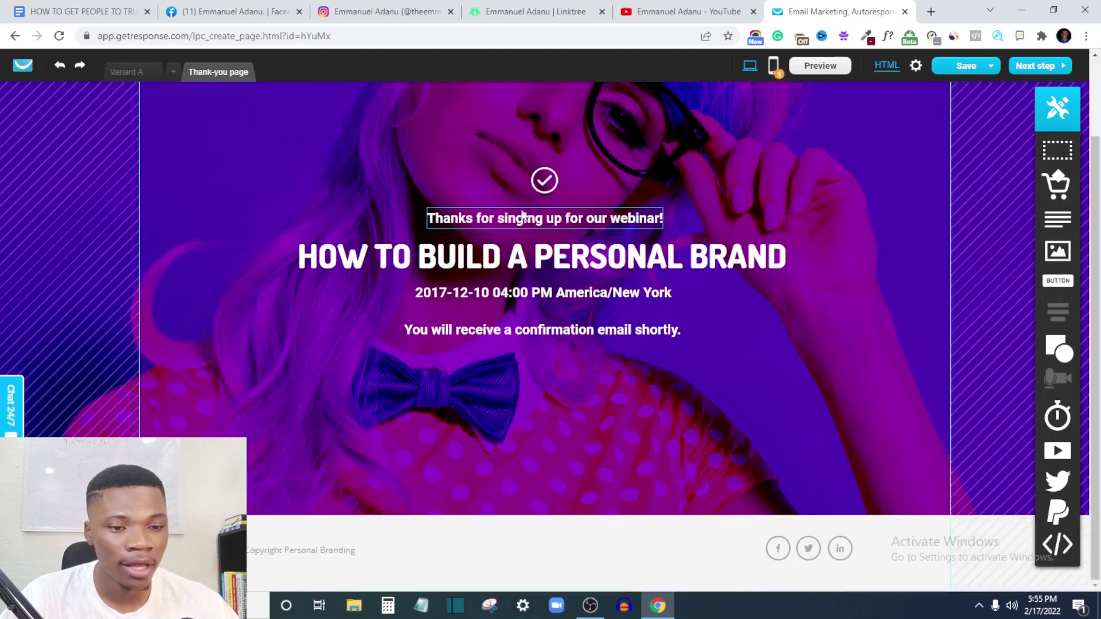
click(570, 226)
click(568, 221)
click(567, 218)
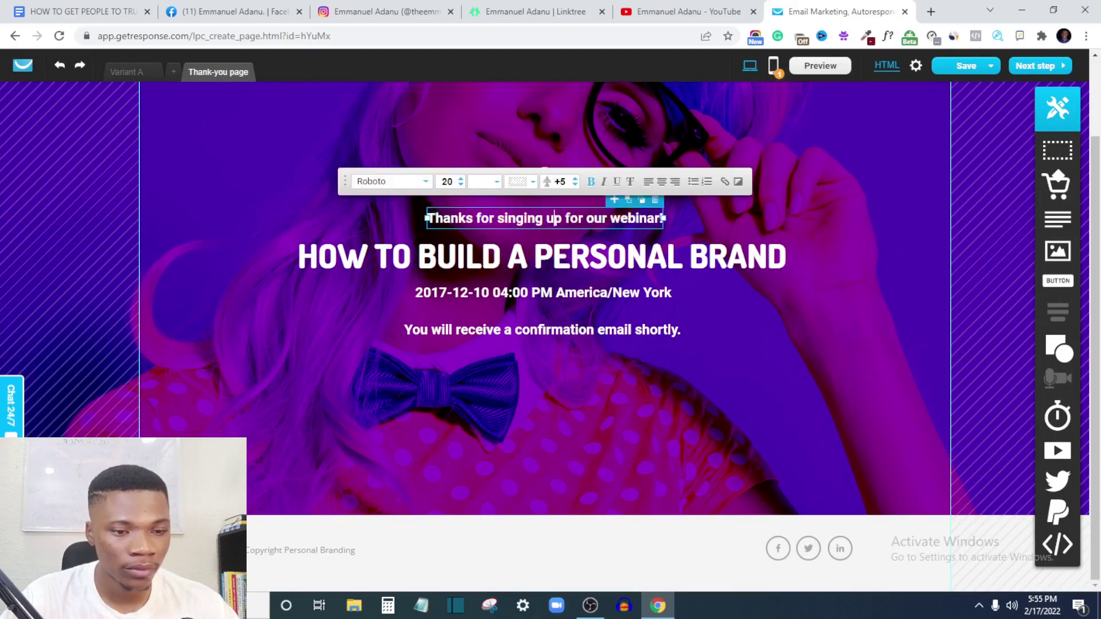
drag(567, 219, 661, 219)
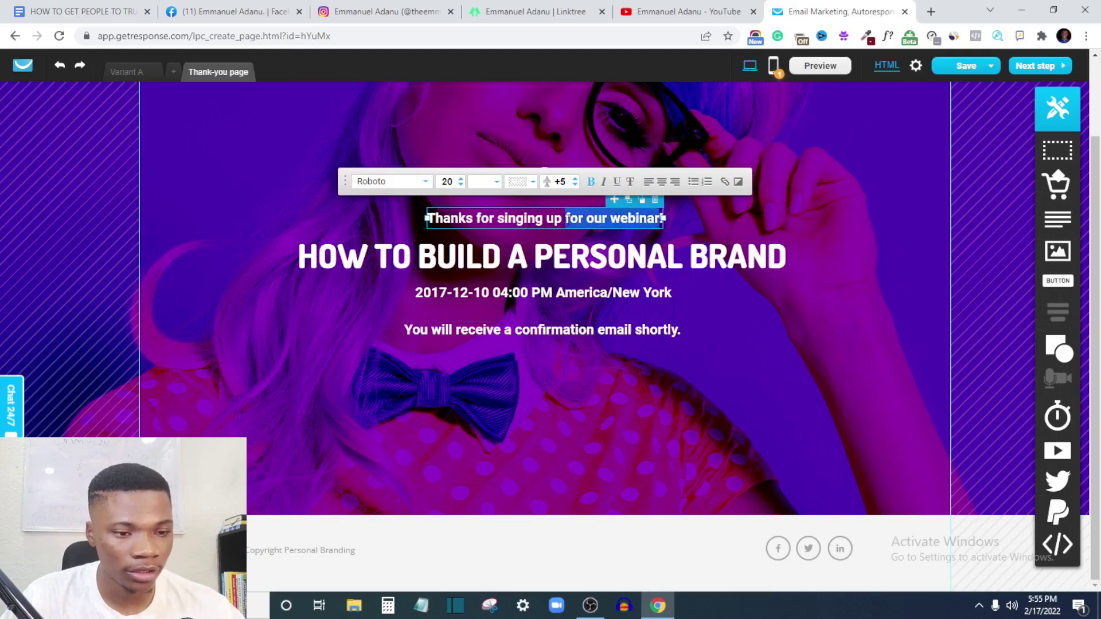
key(BackSpace)
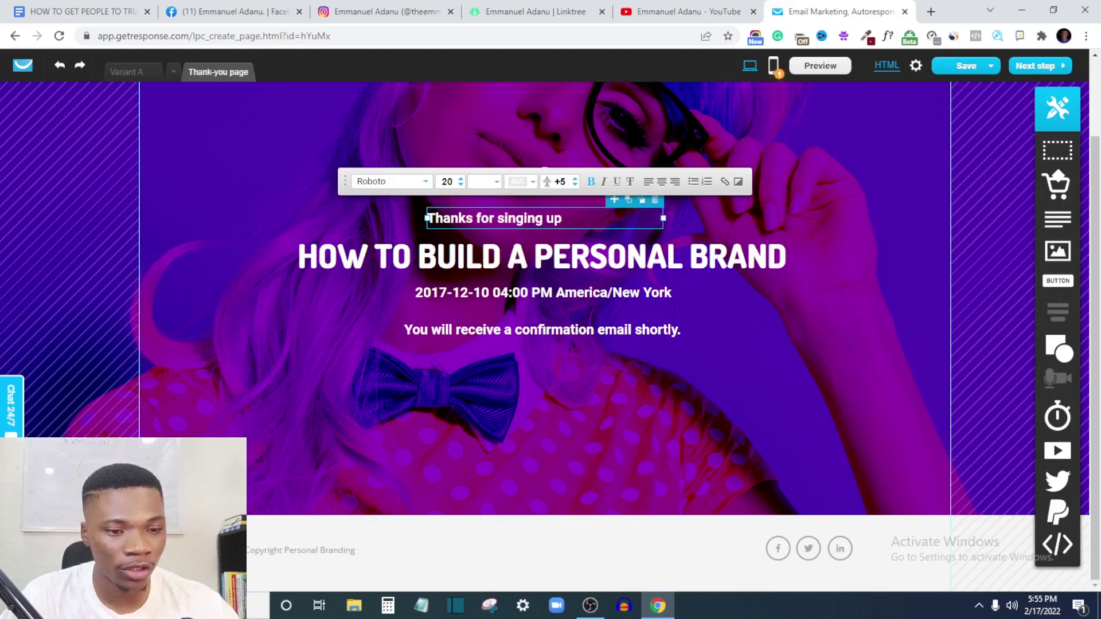
drag(664, 219, 577, 226)
click(670, 223)
Replace the thank-you headline with "Check your email, the link to the free video has been sent to your email"
double_click(620, 258)
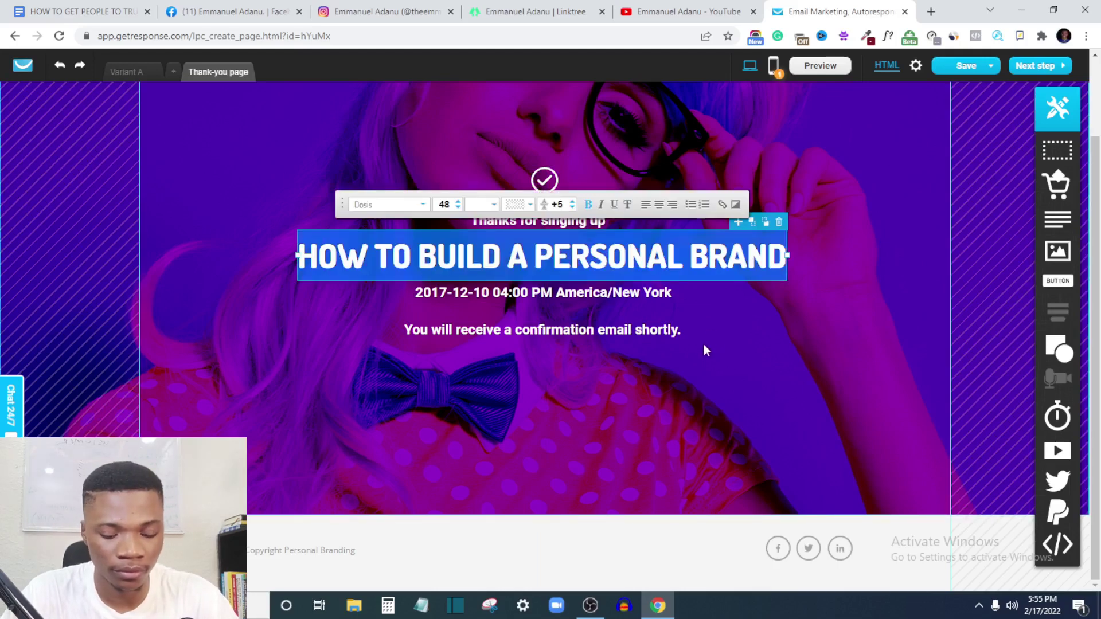
text(Chec)
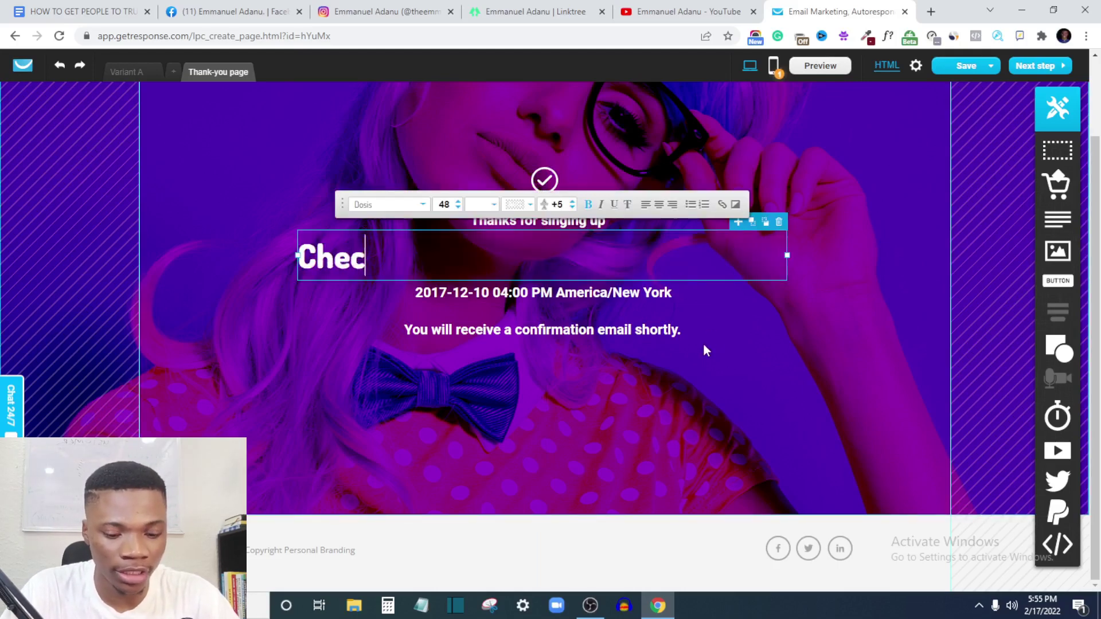
text(k your )
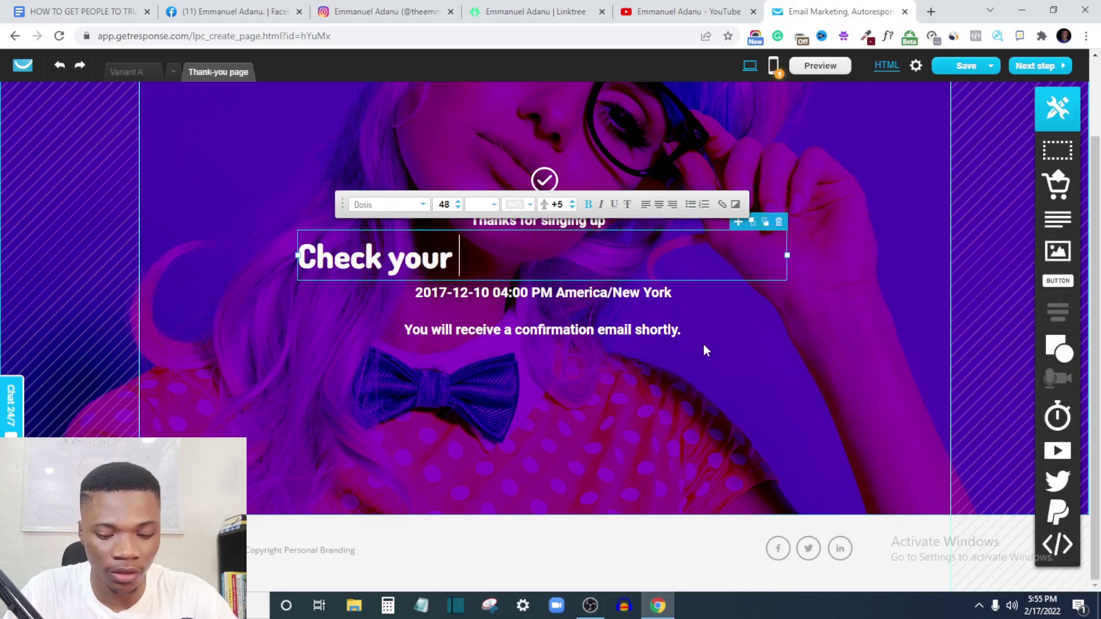
text(email, t)
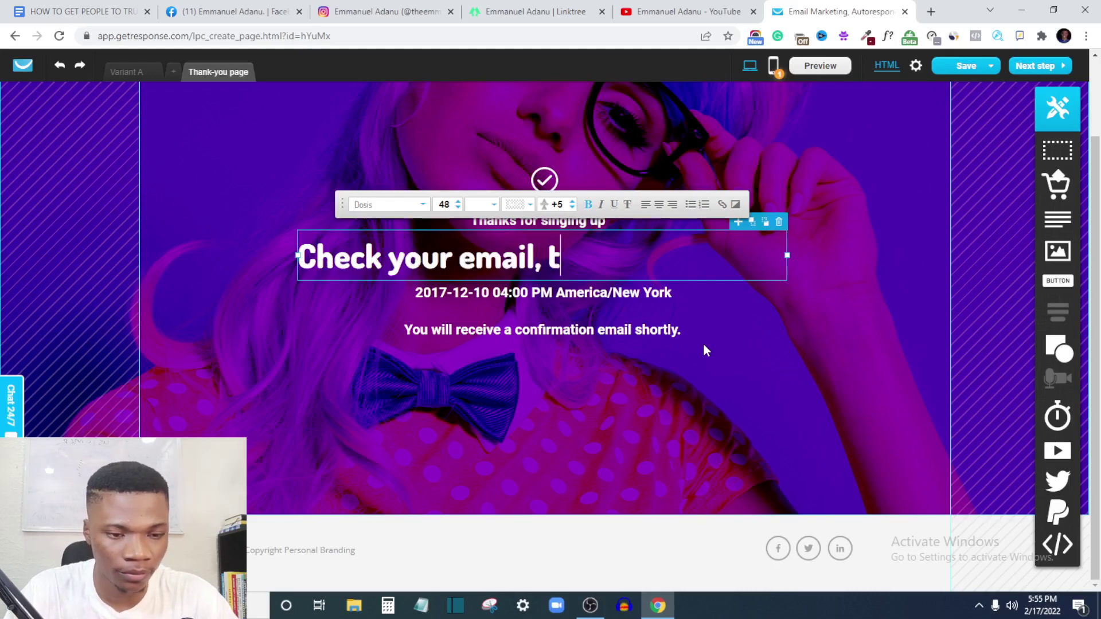
text(he link )
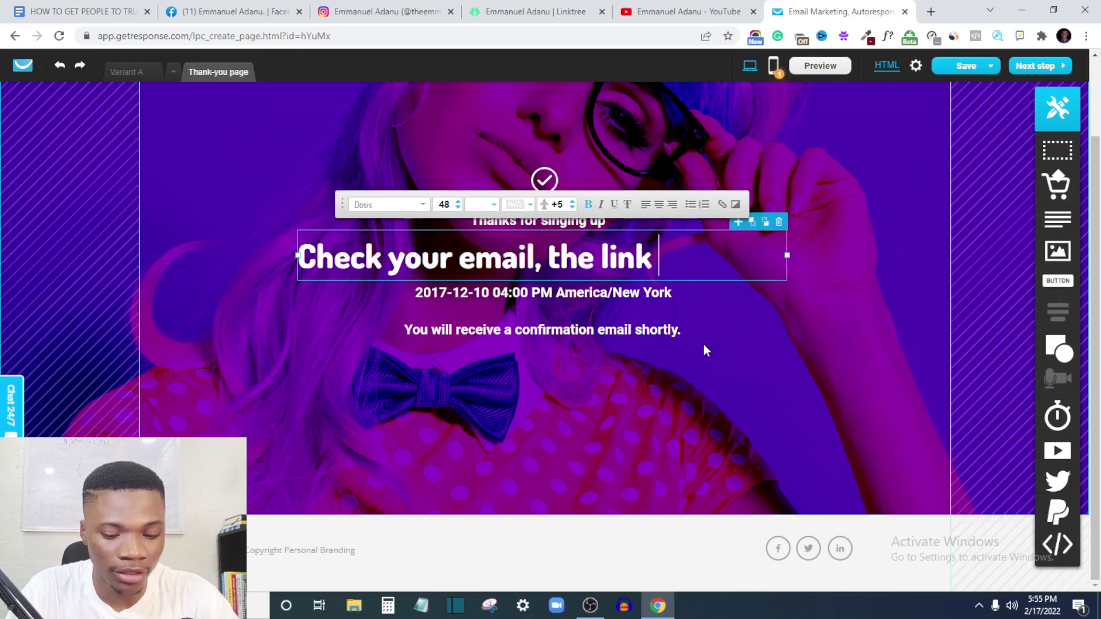
text(to the free v)
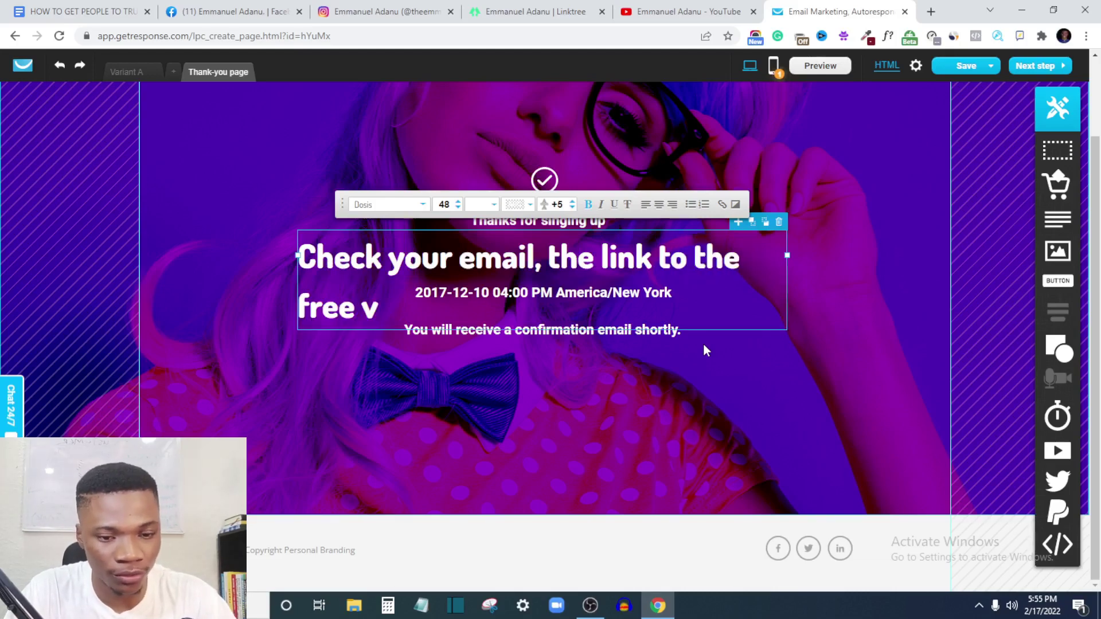
text(ideo ha)
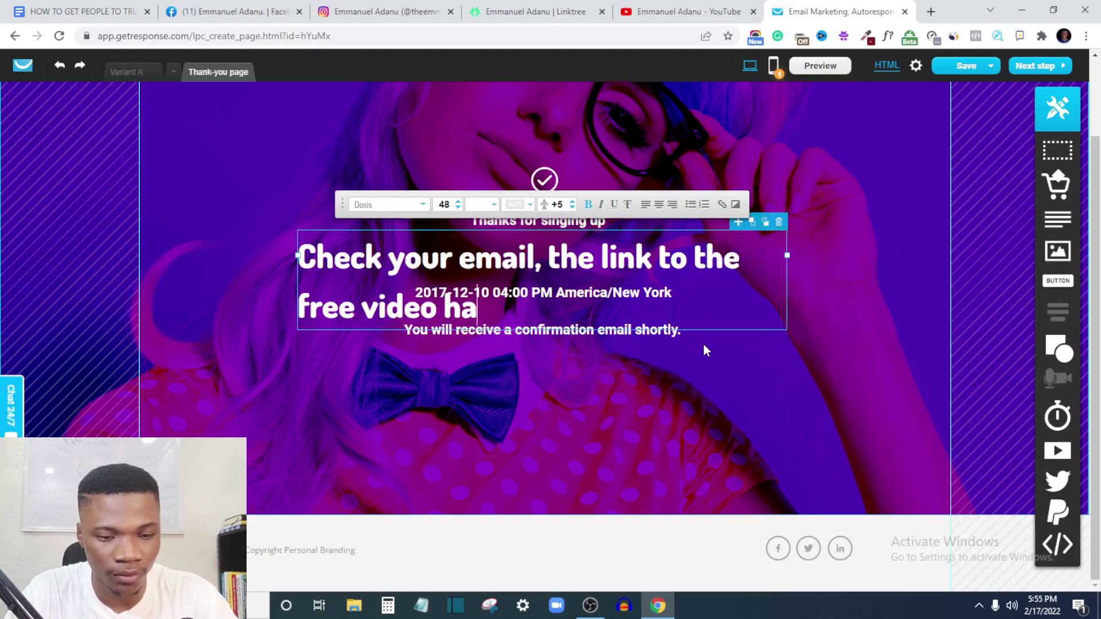
text(s been sen)
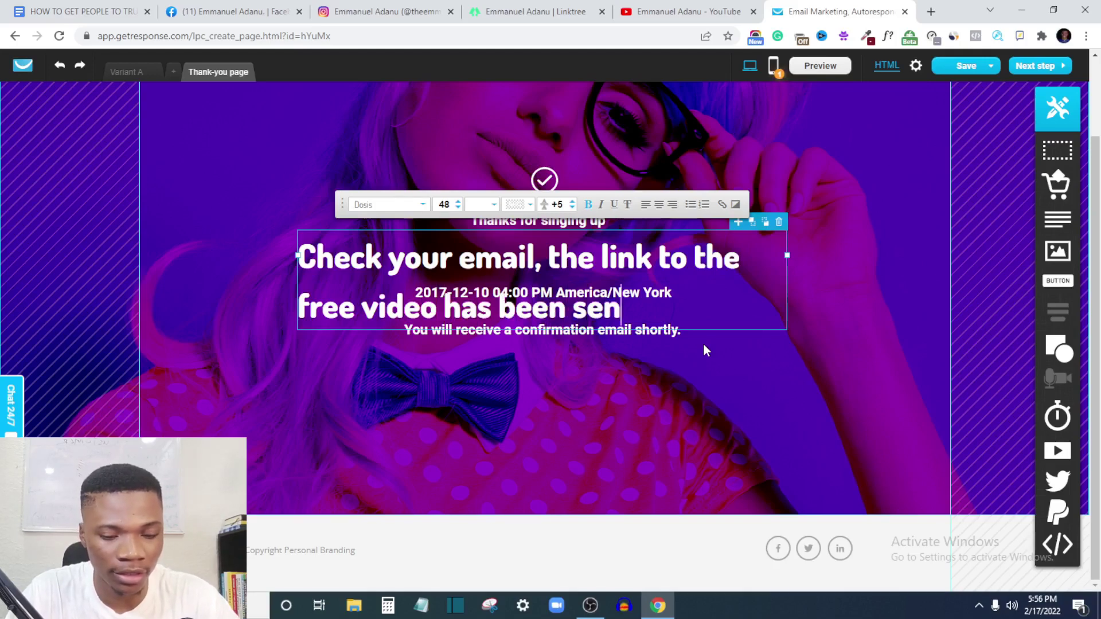
text(t to your email)
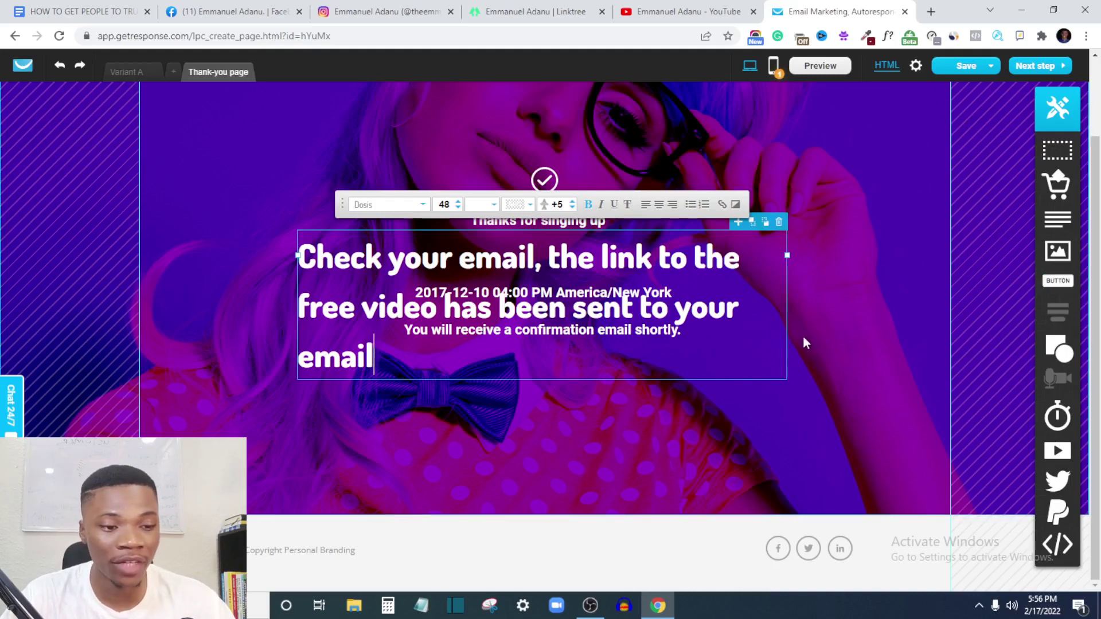
On the thank-you page, move the headline aside and delete the webinar date and confirmation email lines
click(120, 73)
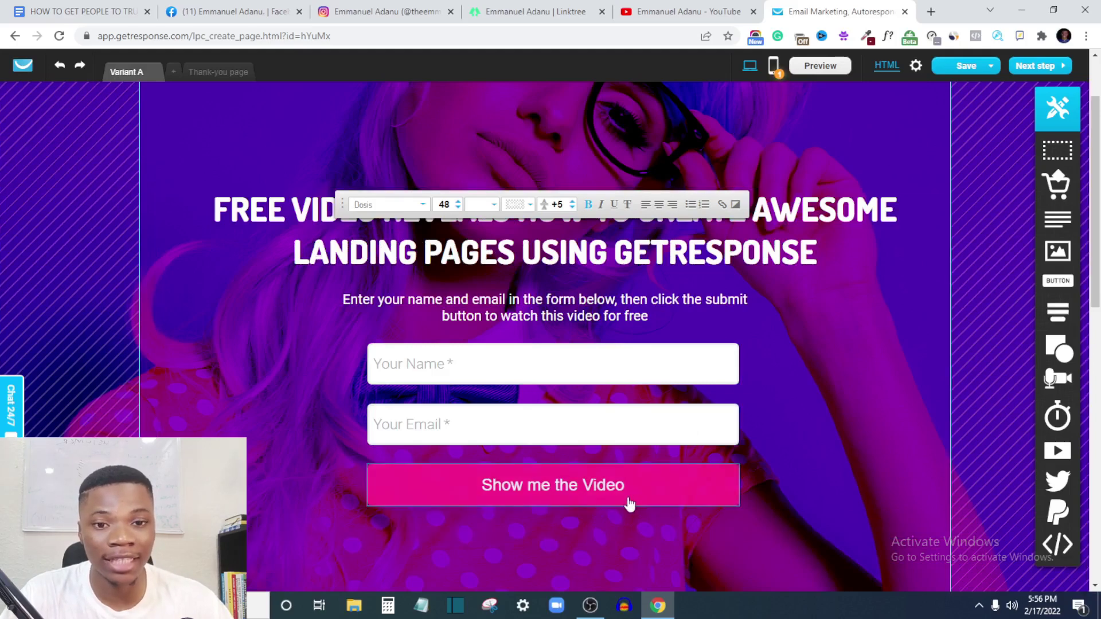
click(226, 73)
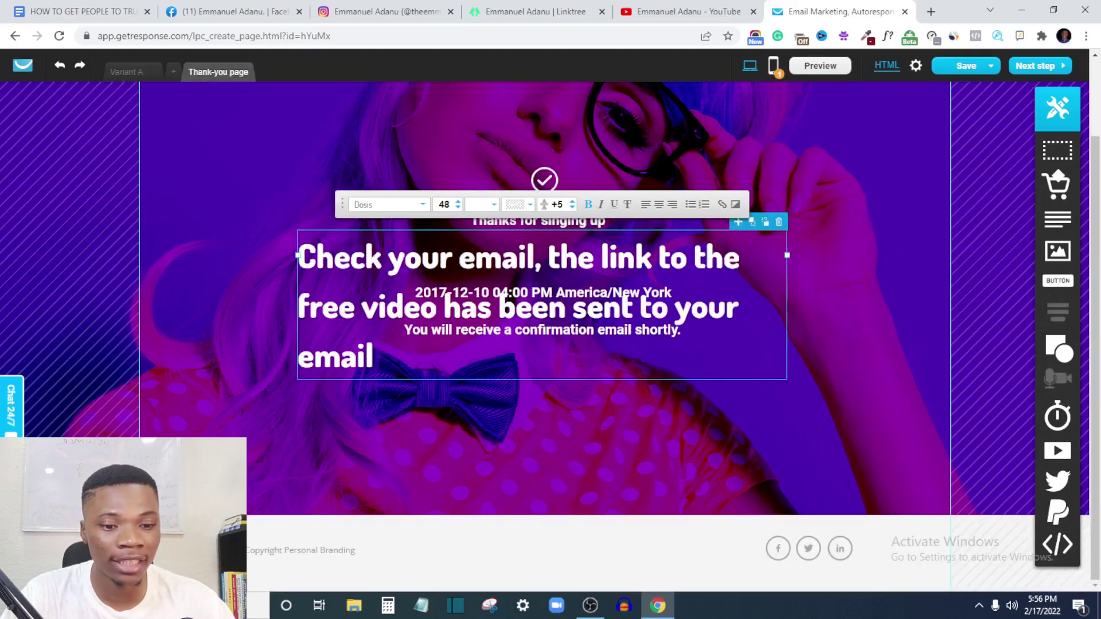
drag(553, 373, 394, 253)
drag(545, 337, 545, 340)
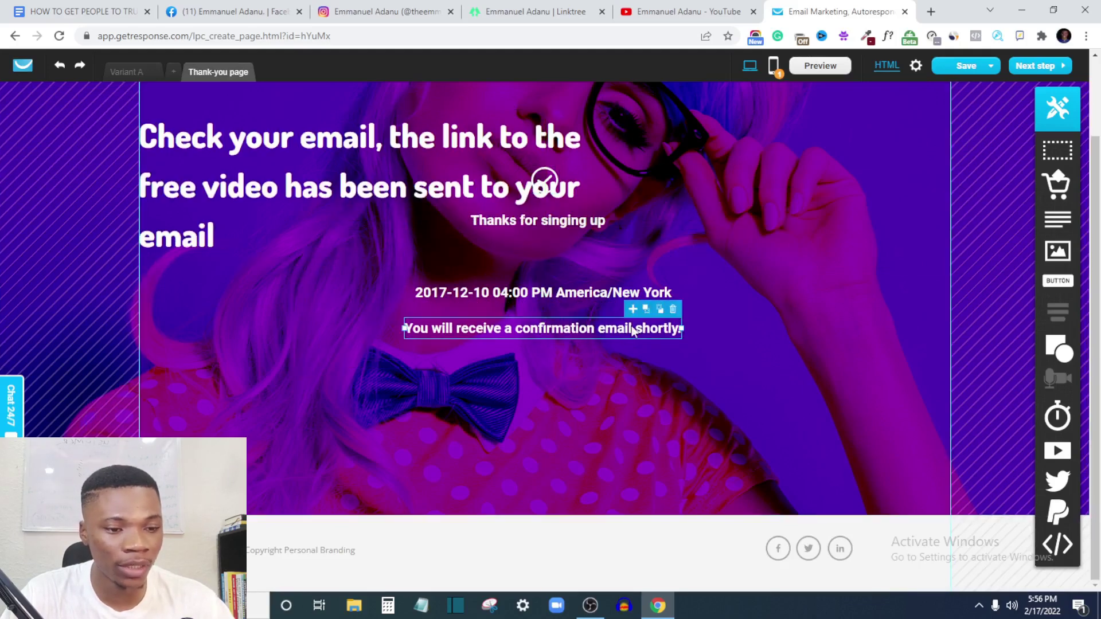
click(670, 307)
click(666, 273)
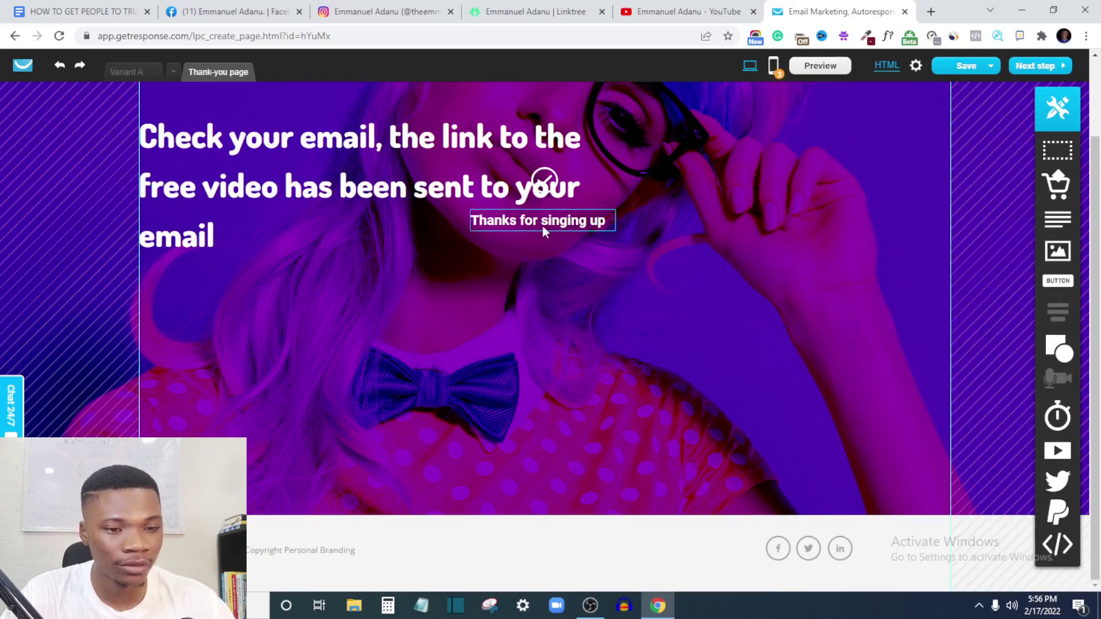
Place the headline beneath "Thanks for singing up", center-align its text and center the block on the page
drag(376, 153, 584, 291)
double_click(584, 291)
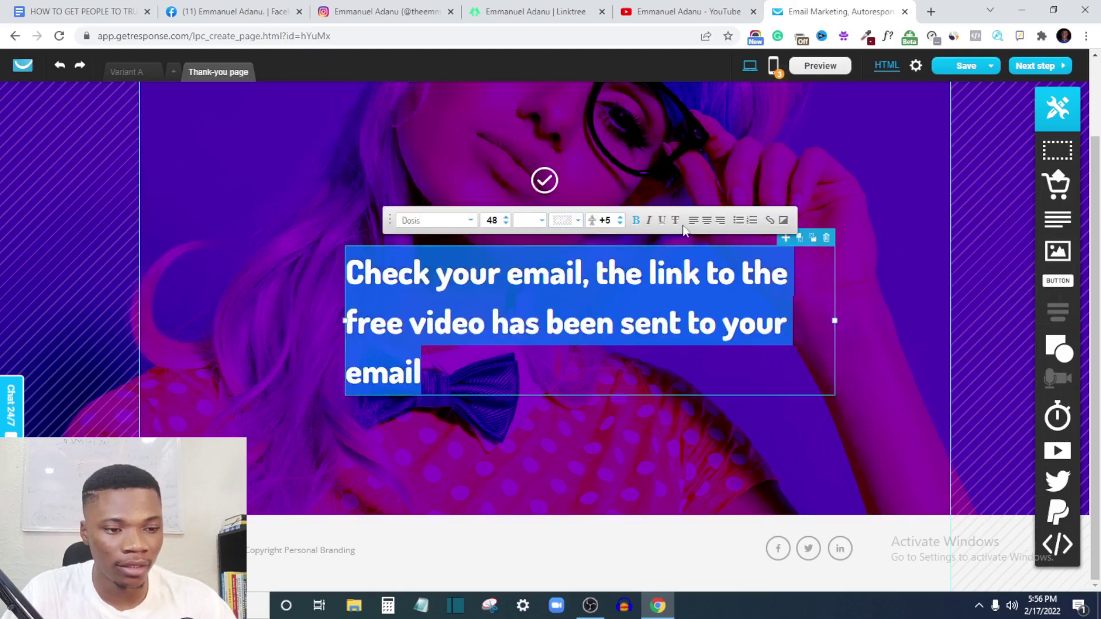
click(706, 222)
click(904, 346)
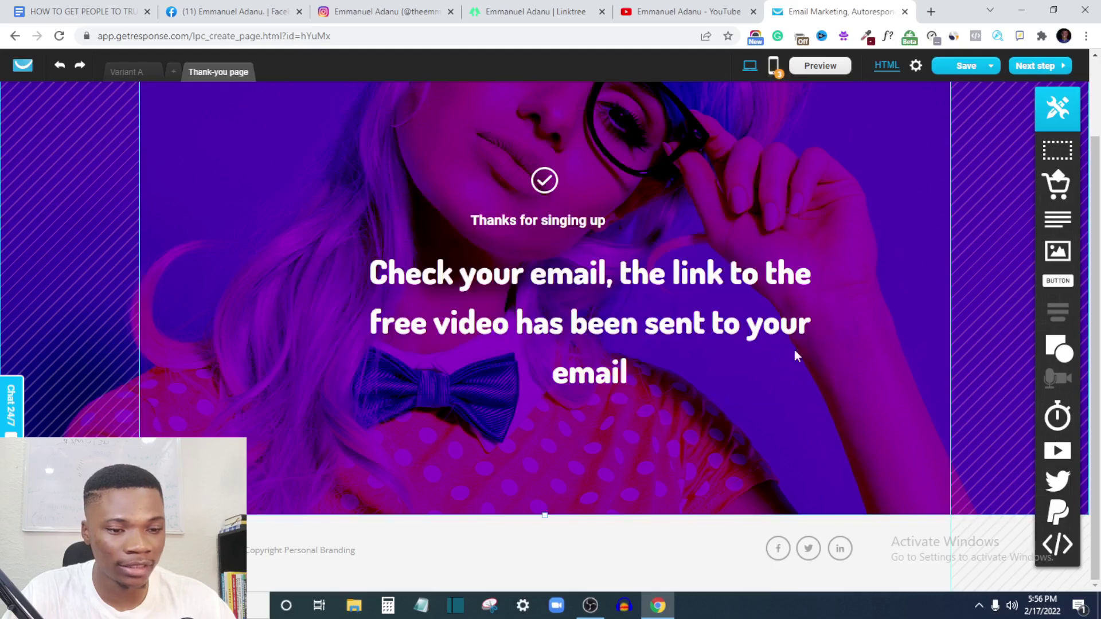
drag(749, 351, 720, 351)
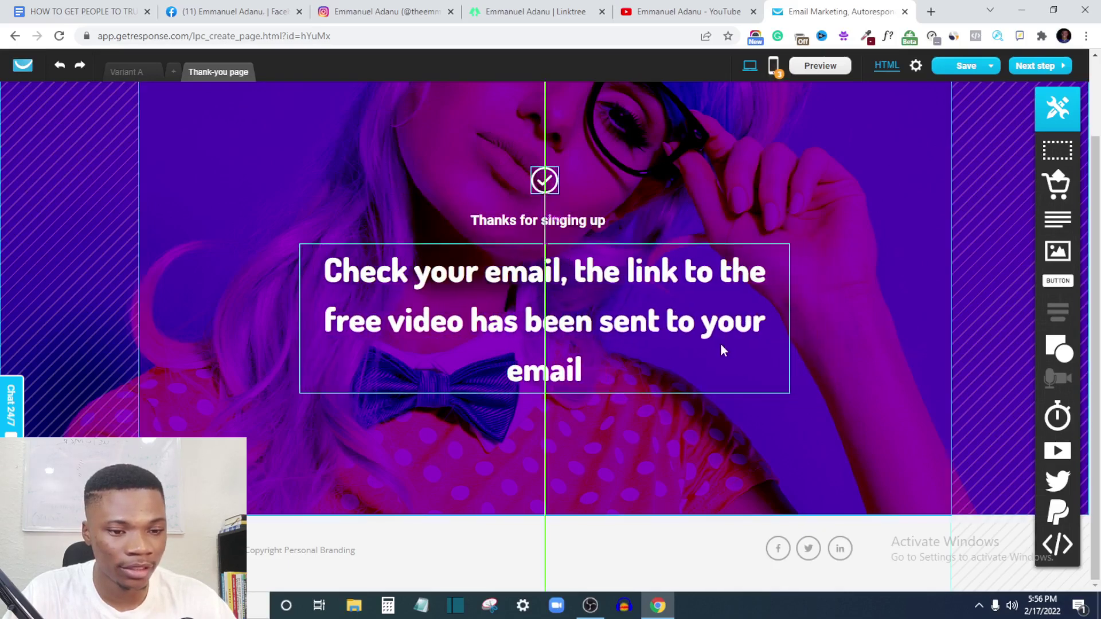
click(884, 353)
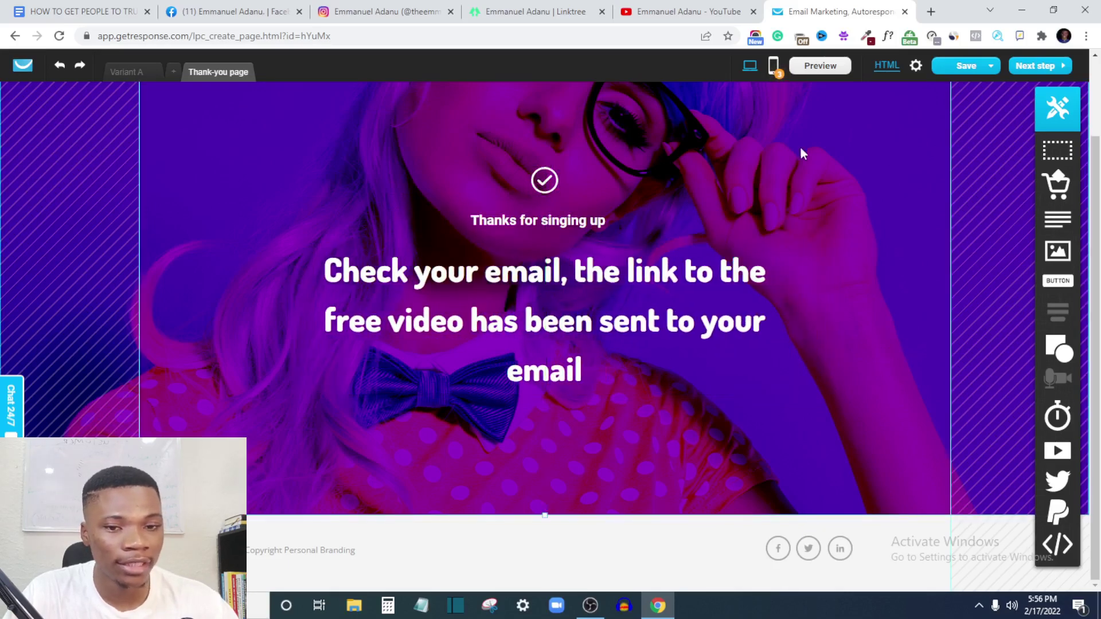
In the mobile layout of the thank-you page, move the headline slightly lower beneath "Thanks for singing up", and return to the desktop layout
click(772, 73)
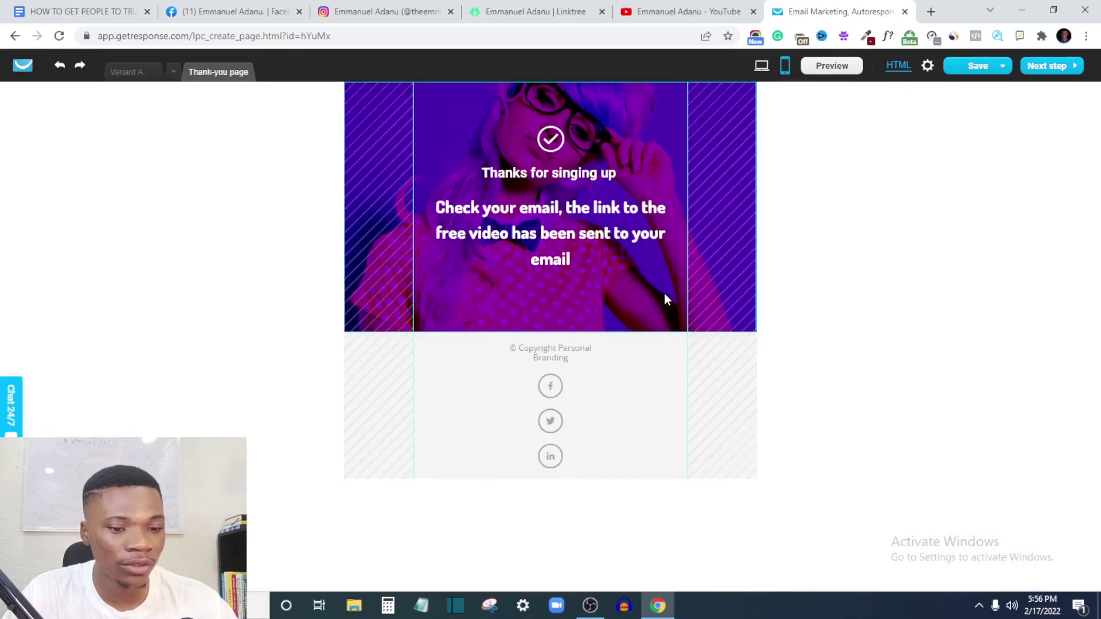
drag(570, 235, 571, 241)
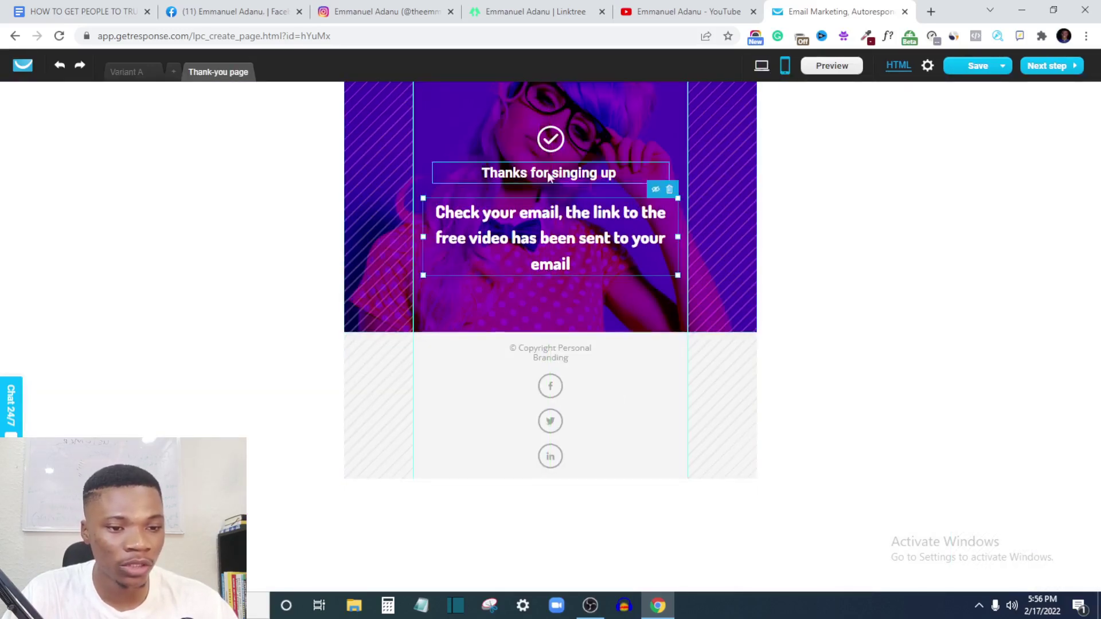
click(761, 66)
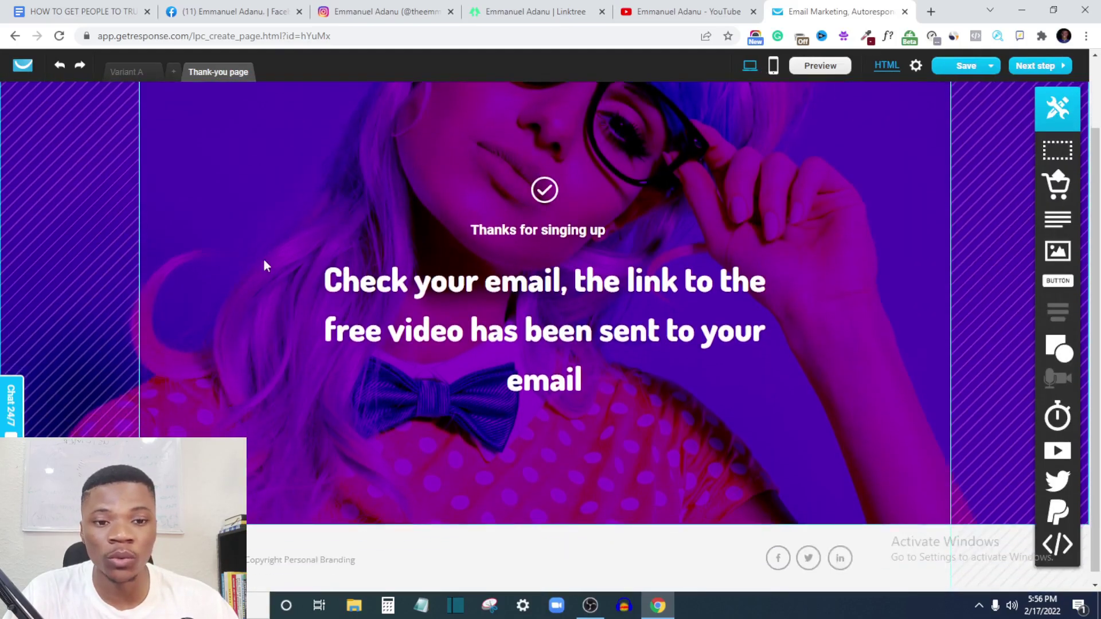
Return to the main landing page, Variant A, and proceed to its publishing settings
click(140, 74)
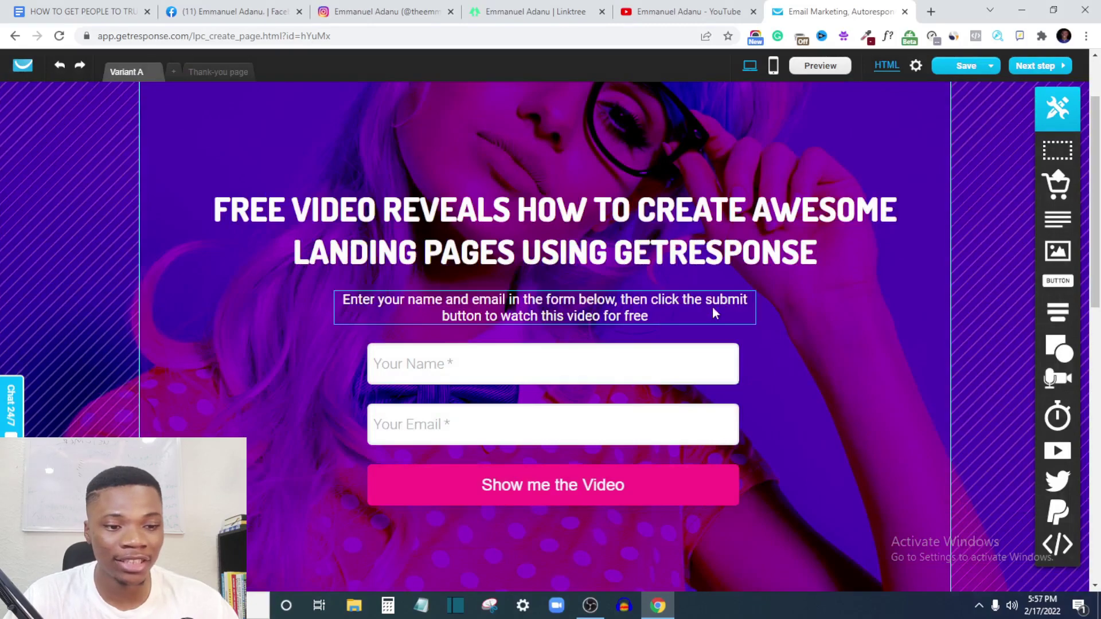
scroll(622, 344, up, 2)
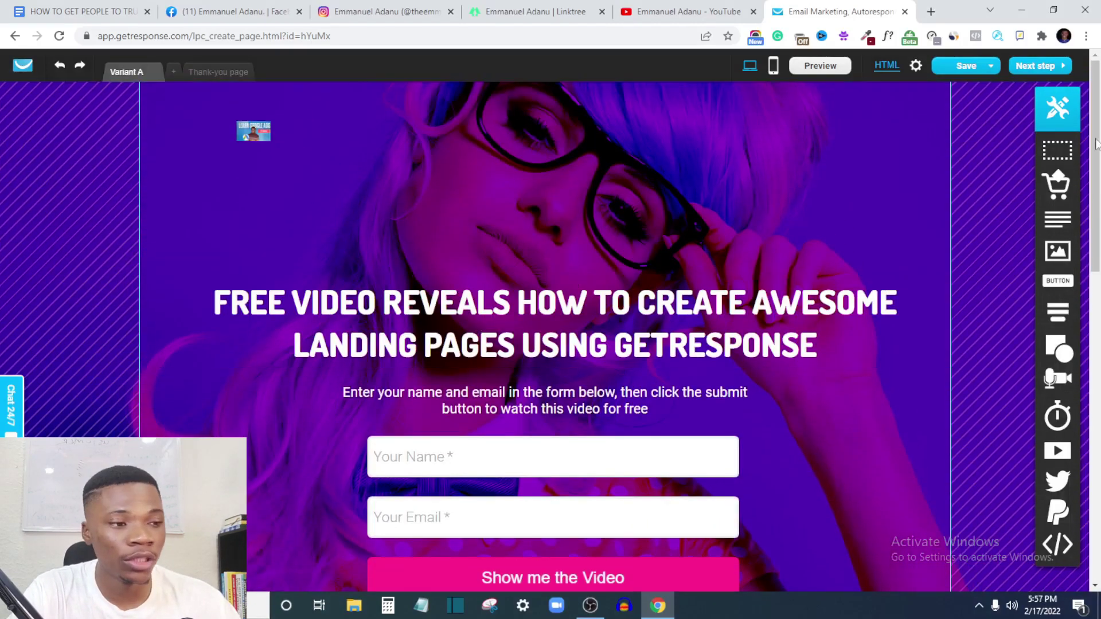
click(999, 63)
click(1044, 68)
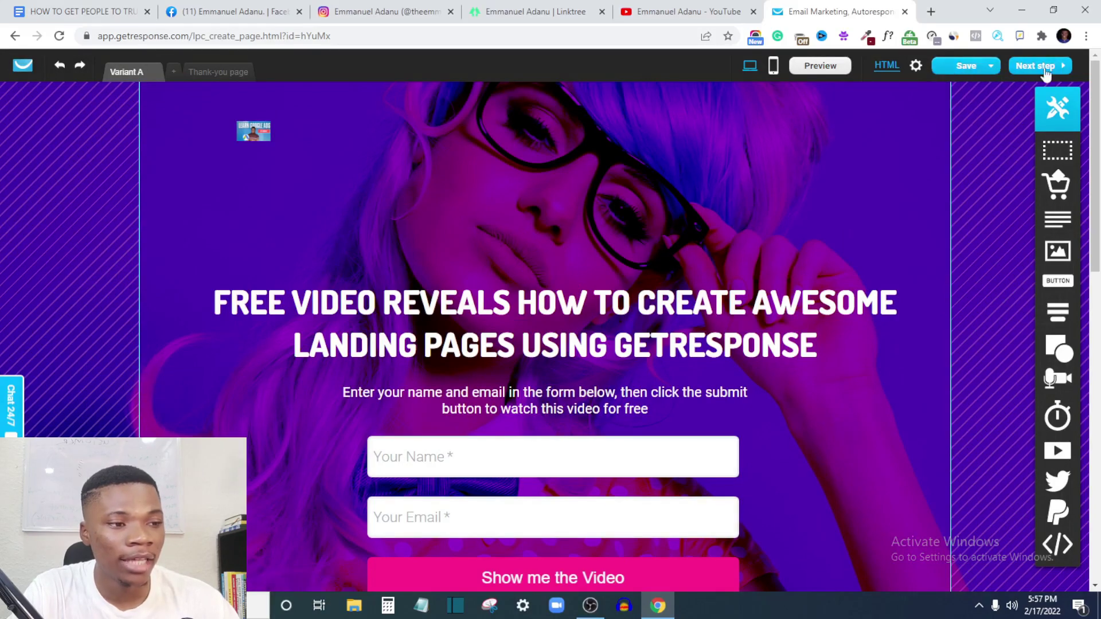
click(1045, 67)
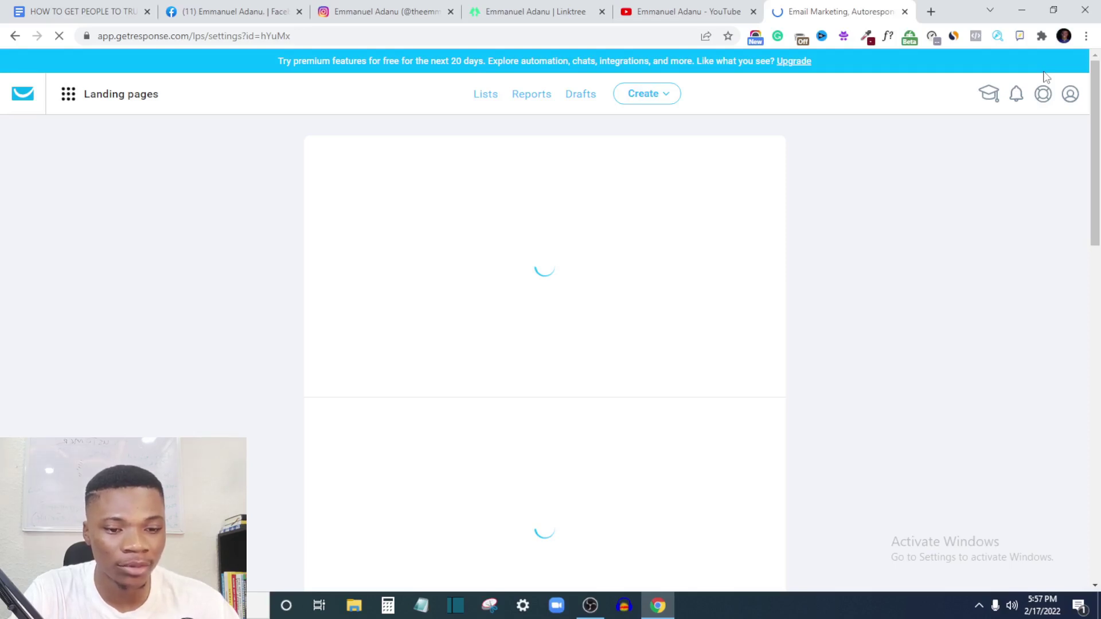
In the subscription settings, select the account's contact list and leave Confirmed opt-in enabled
scroll(278, 333, down, 3)
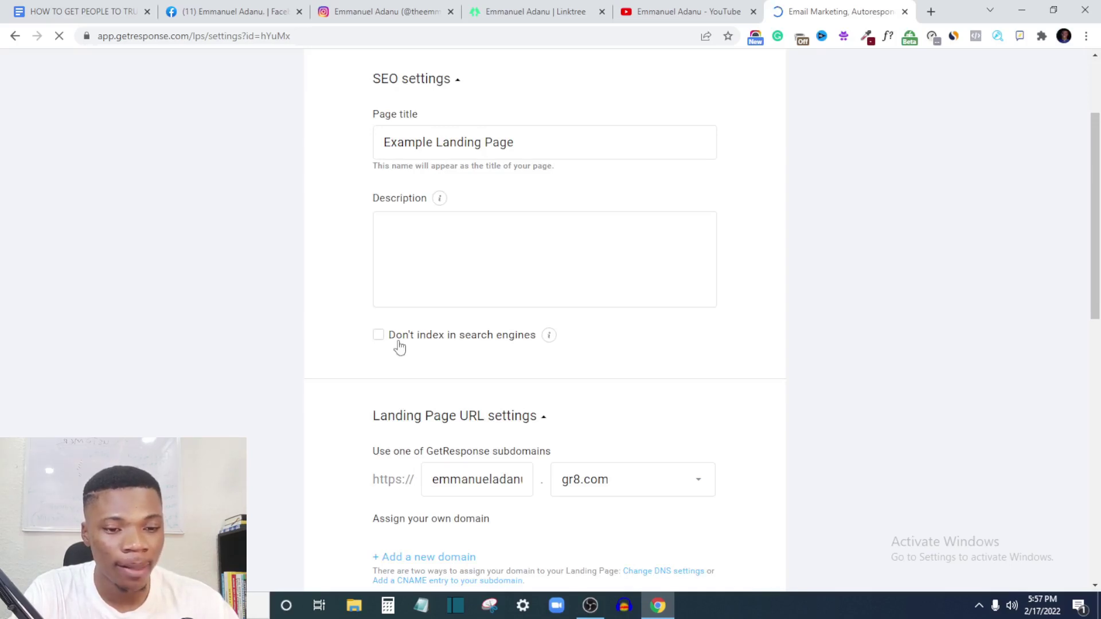
scroll(546, 359, down, 2)
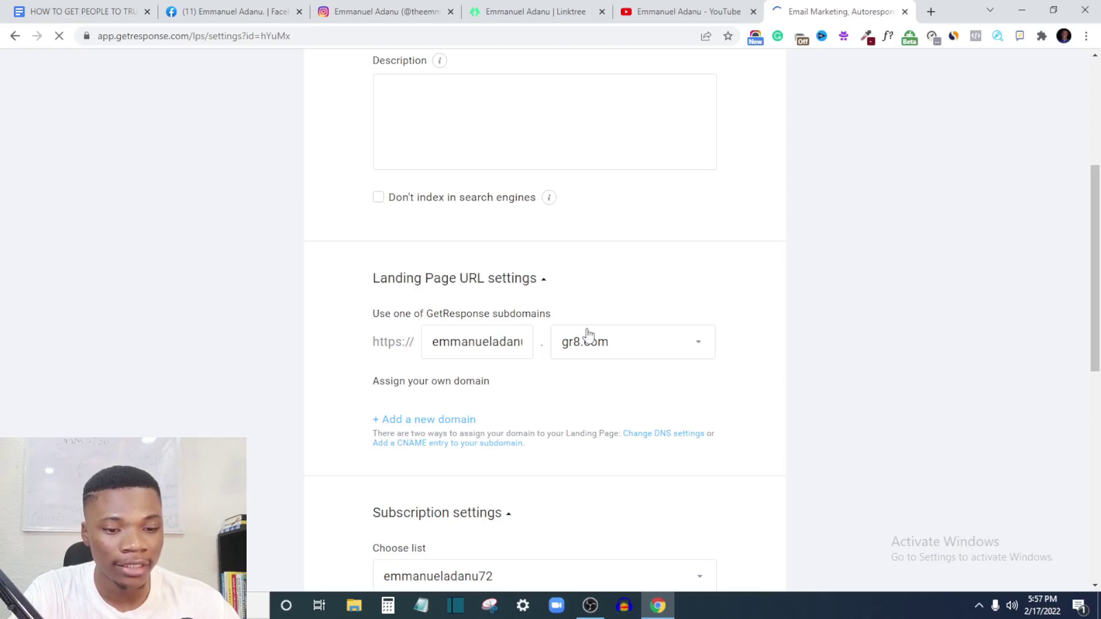
scroll(588, 334, down, 3)
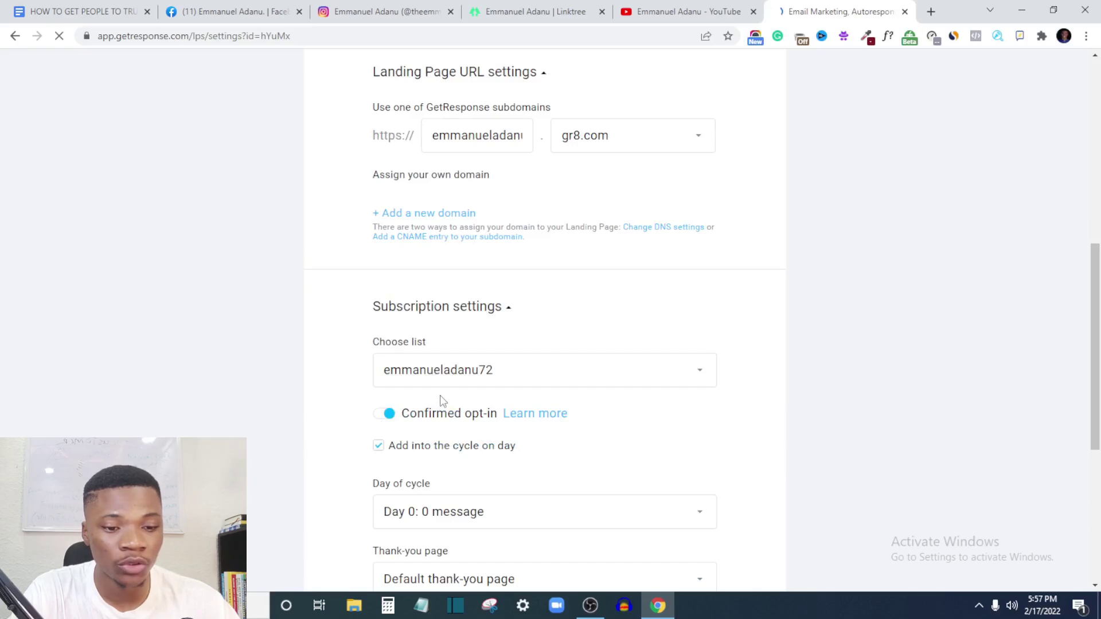
click(538, 376)
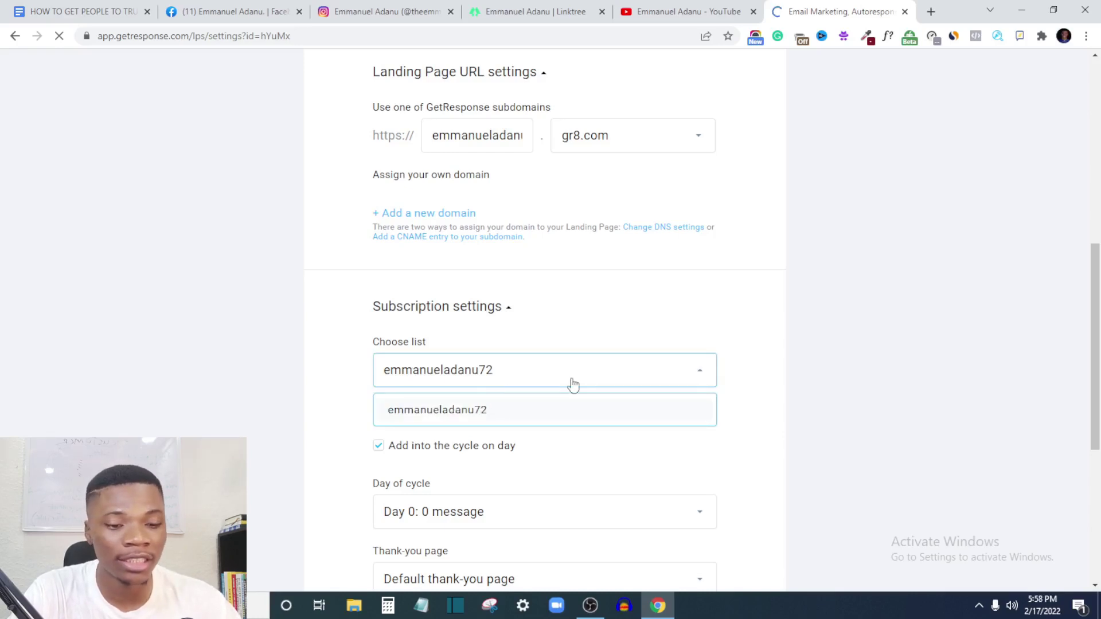
click(517, 415)
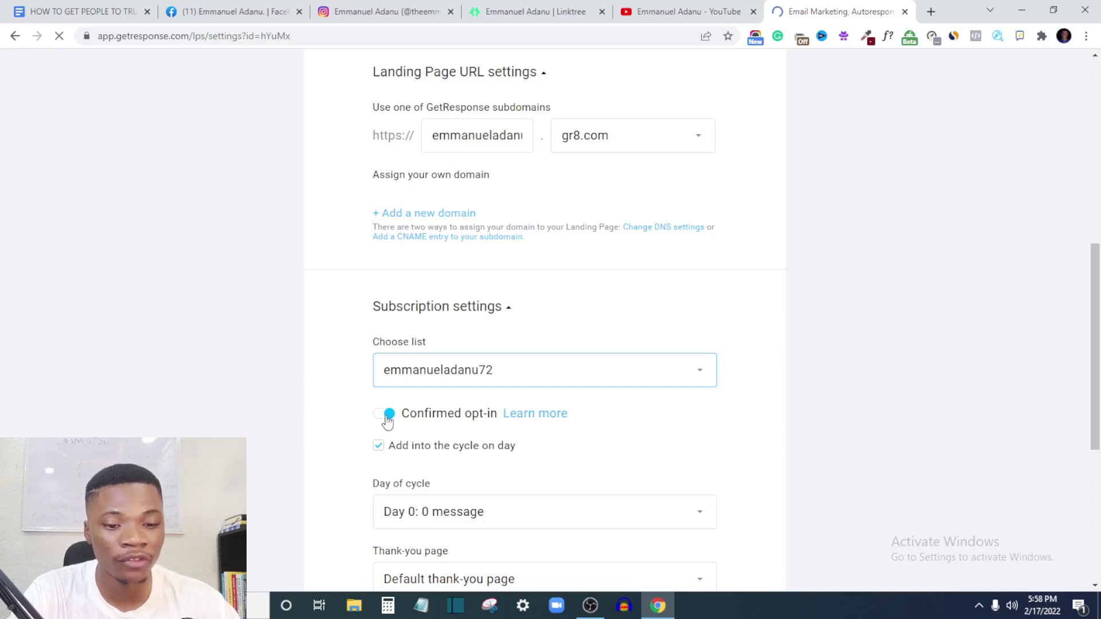
click(388, 421)
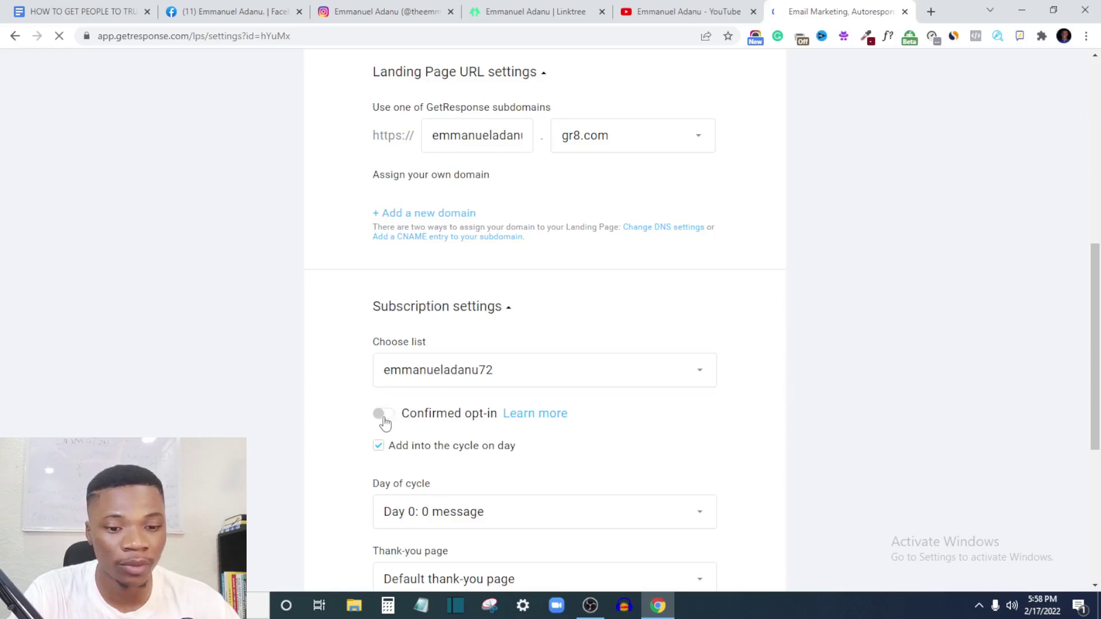
click(387, 421)
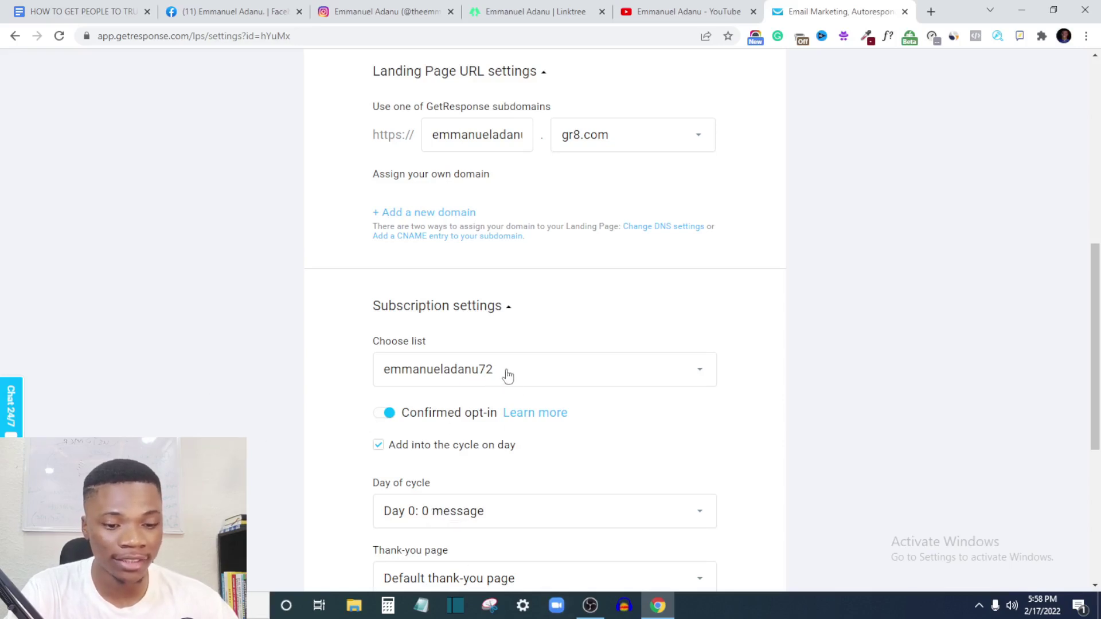
Set the day of cycle for new subscribers to "Day 0: 0 message"
scroll(502, 361, down, 2)
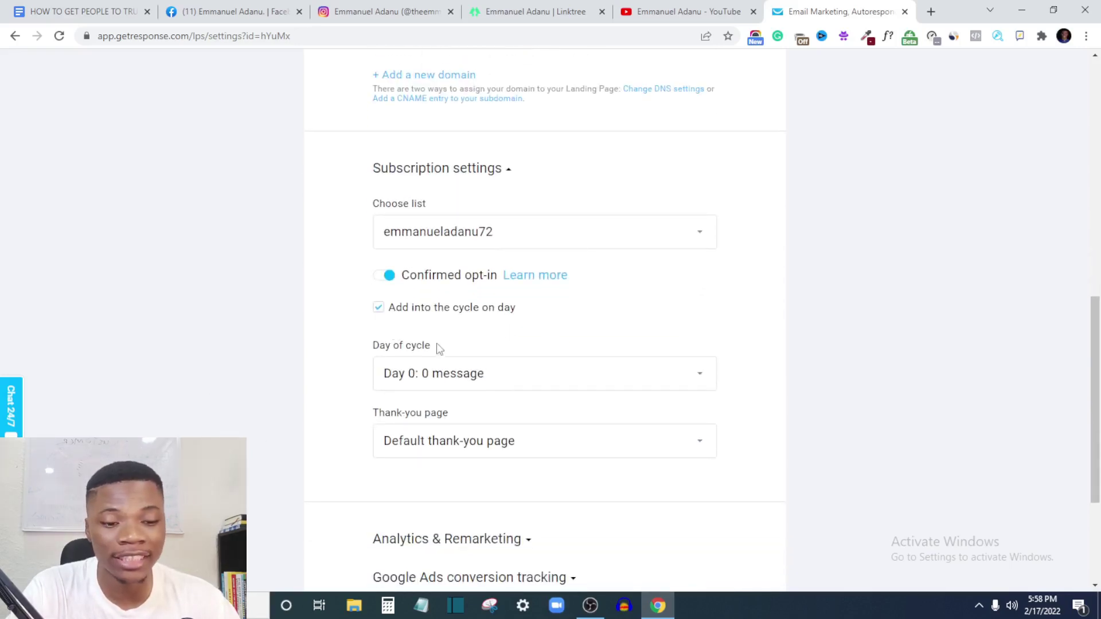
click(548, 383)
click(484, 425)
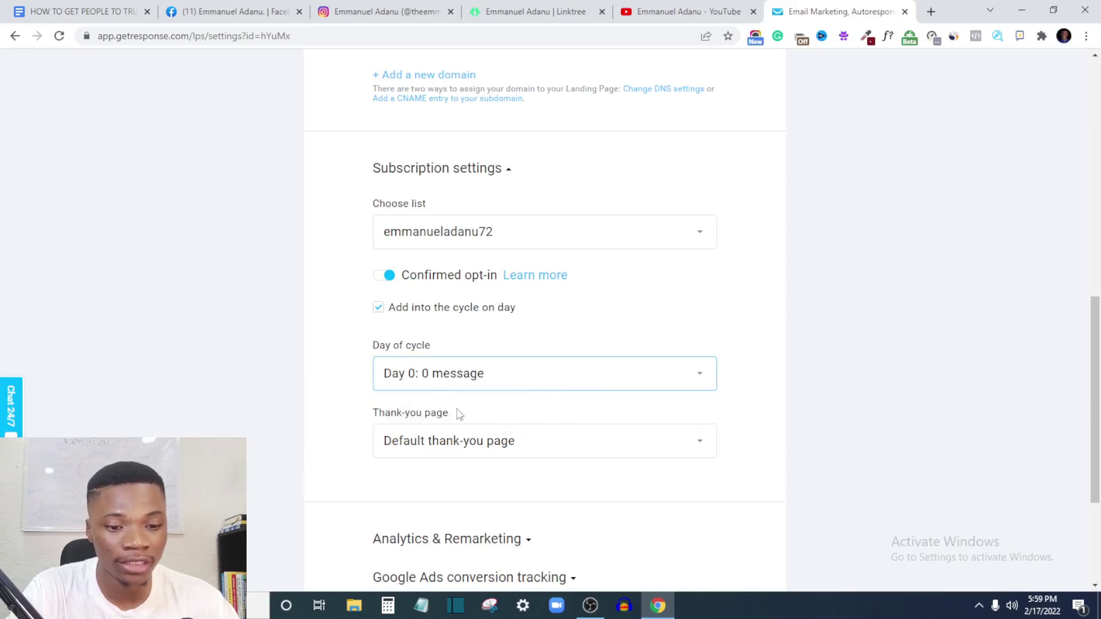
scroll(526, 289, down, 2)
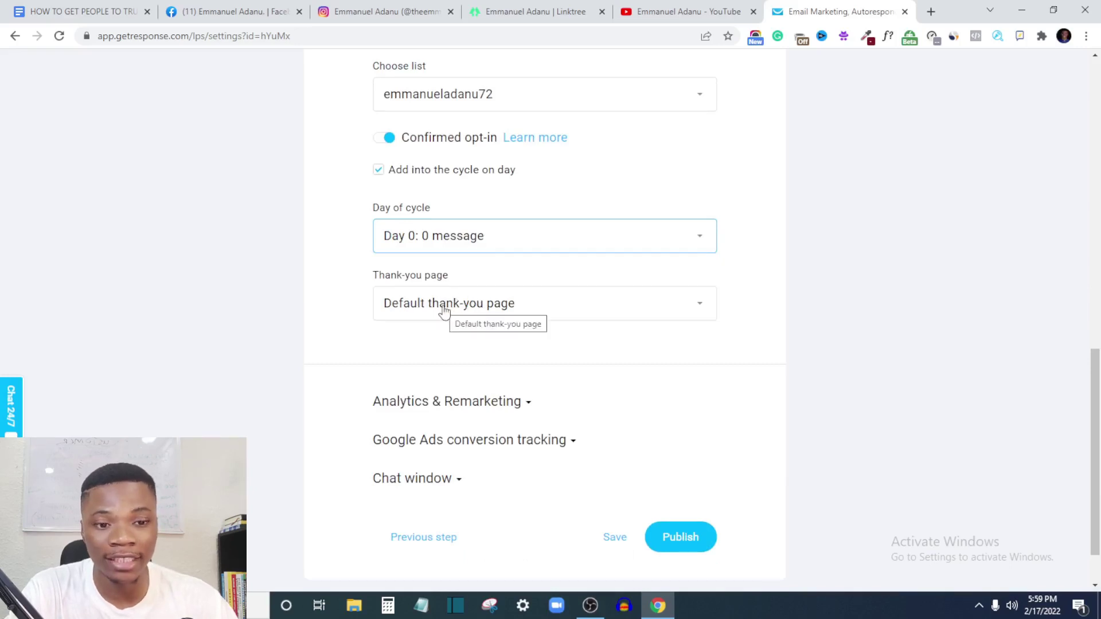
click(489, 303)
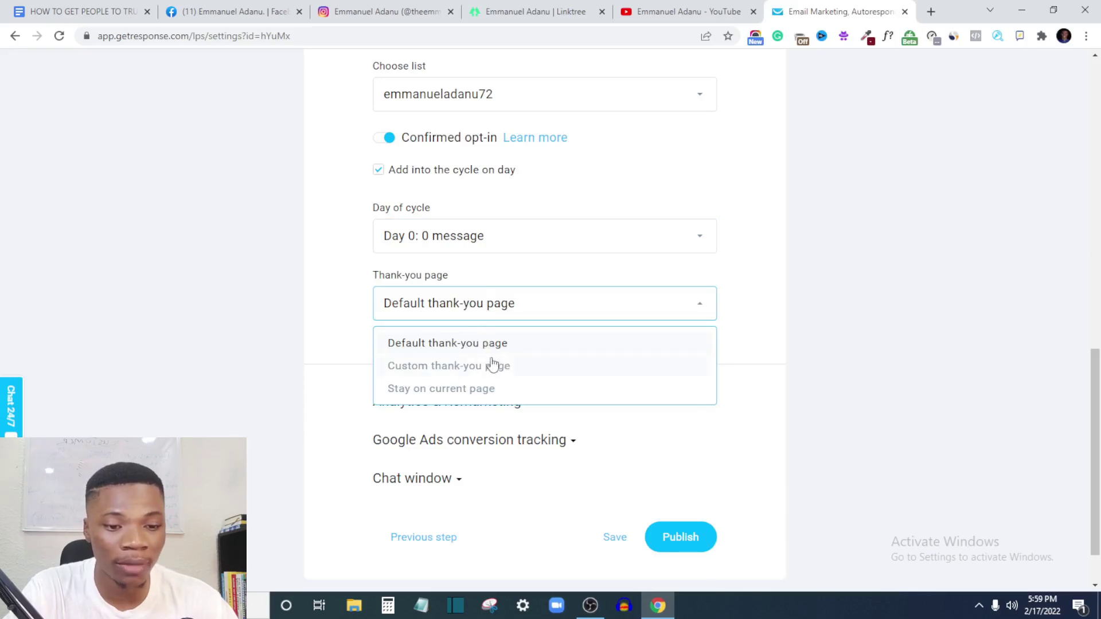
click(474, 368)
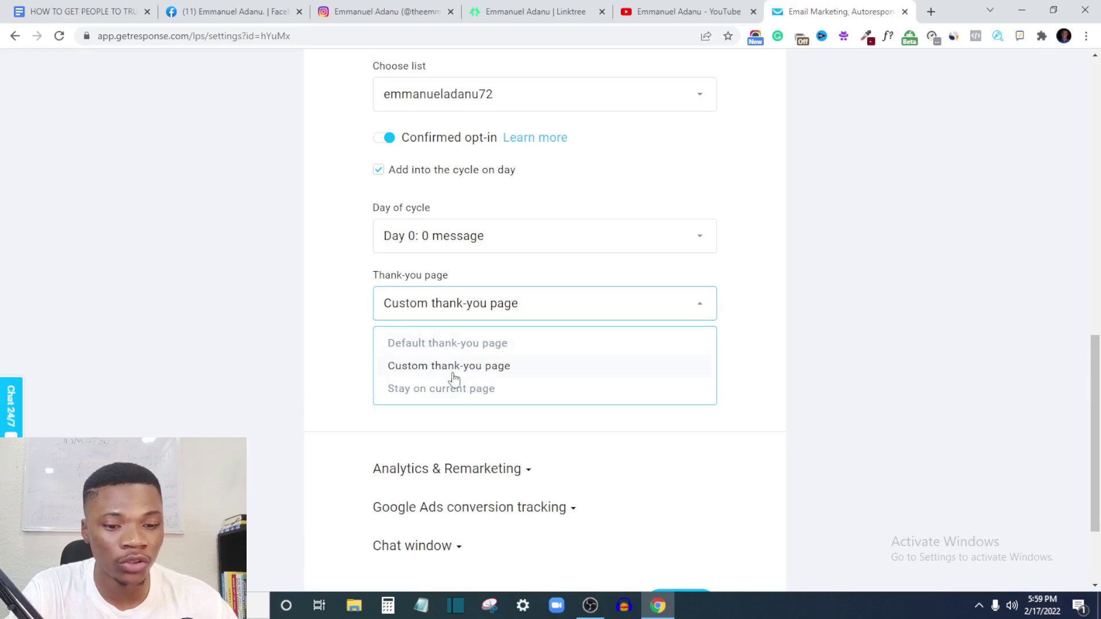
click(455, 368)
click(462, 370)
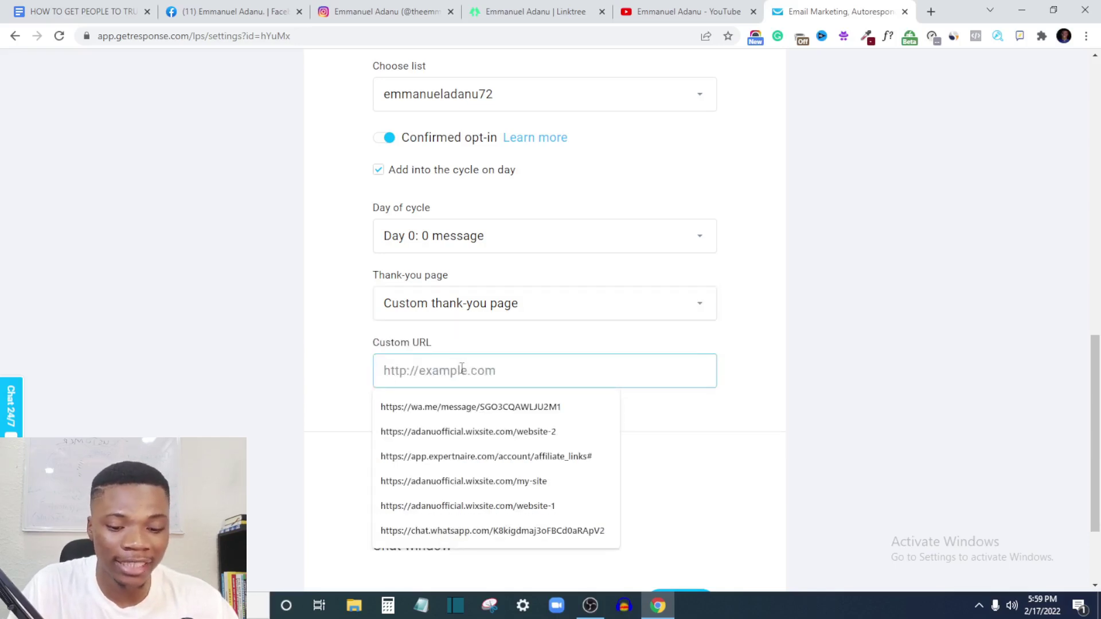
text(https://web.facebook.com/theemmanueladanu)
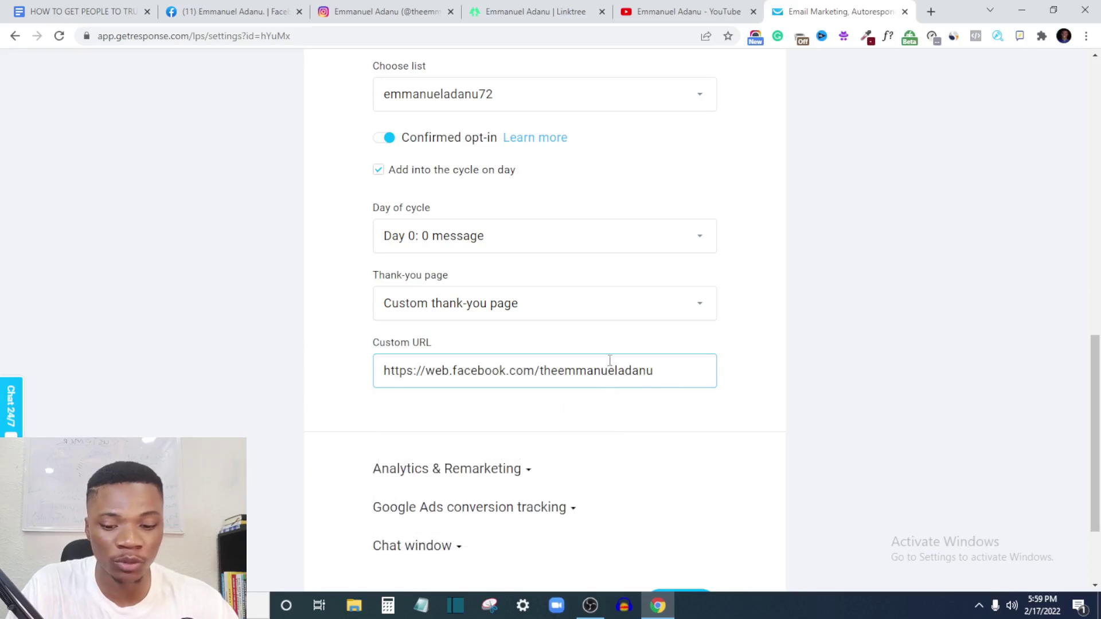
key(ctrl+a)
key(BackSpace)
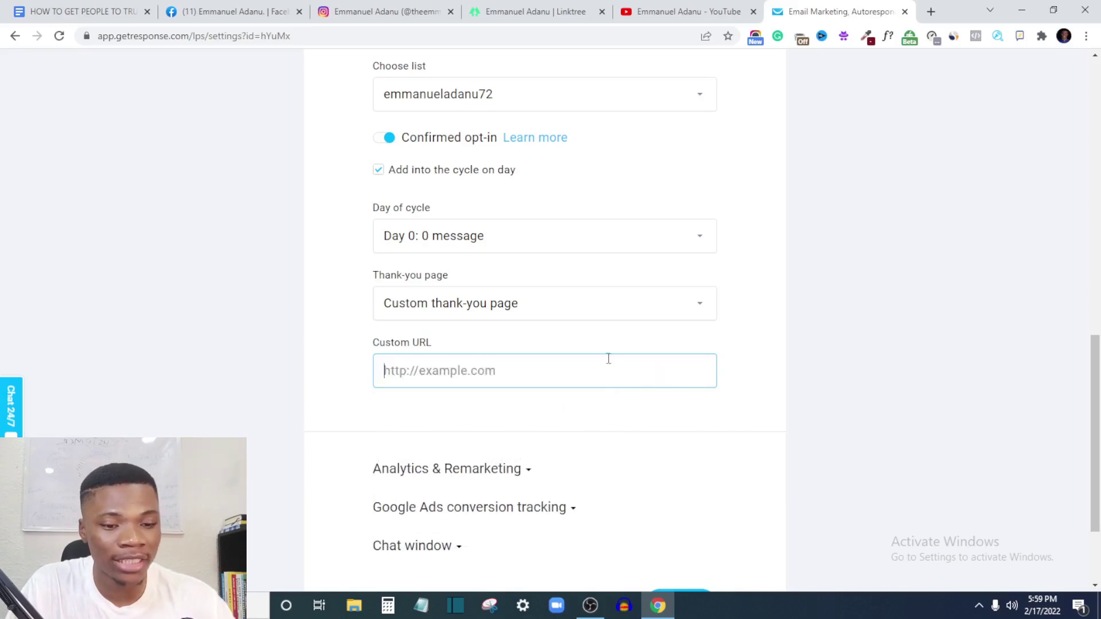
Set the thank-you page option to "Default thank-you page"
click(555, 315)
click(467, 345)
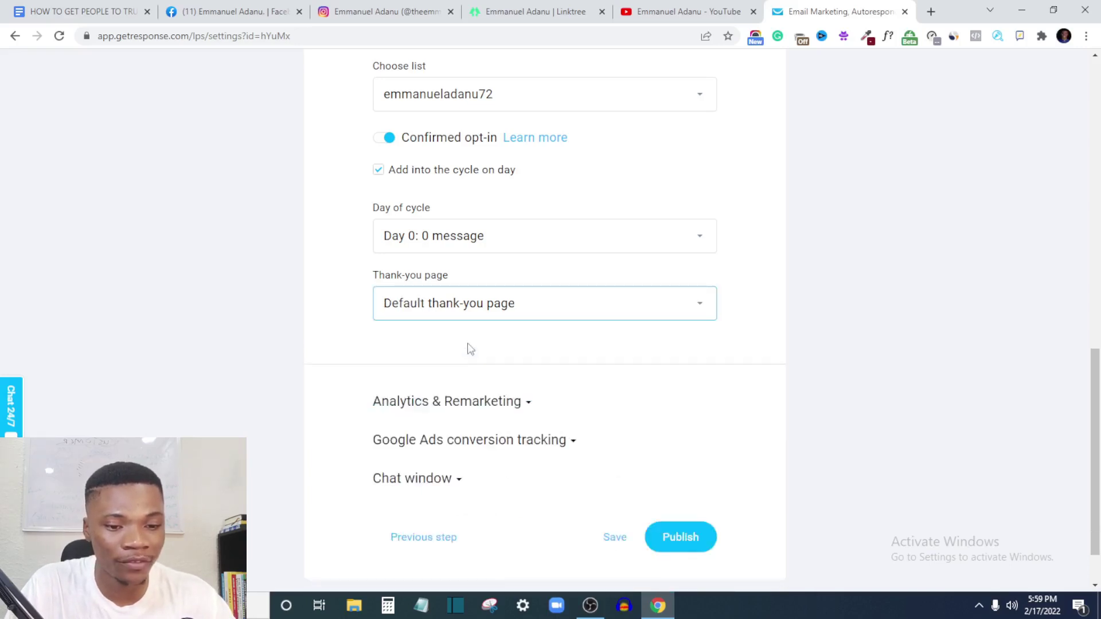
click(501, 317)
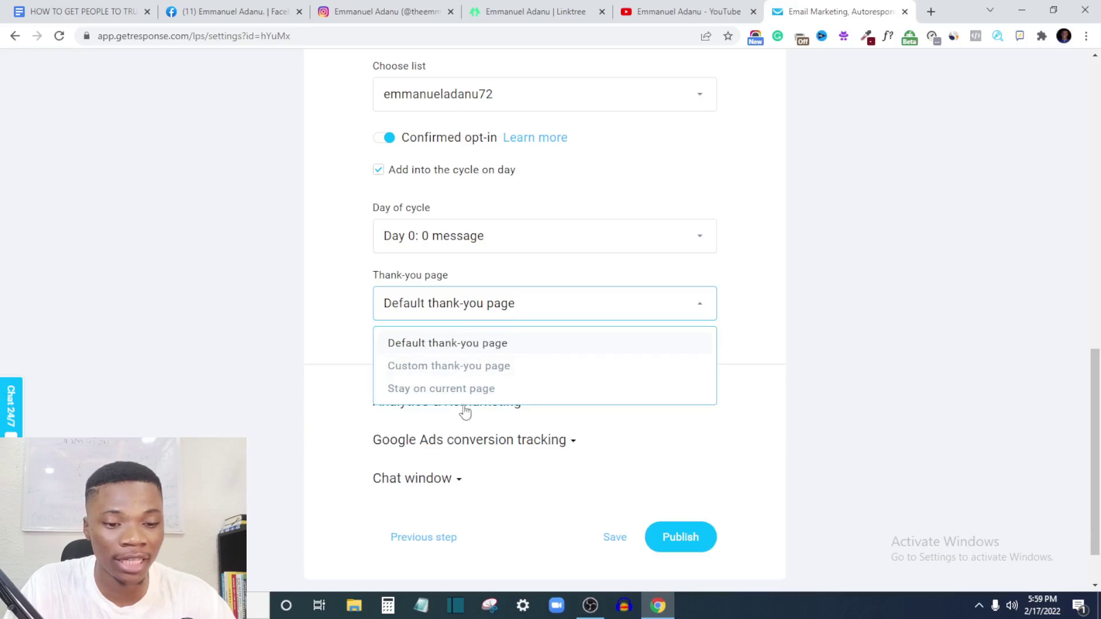
click(468, 344)
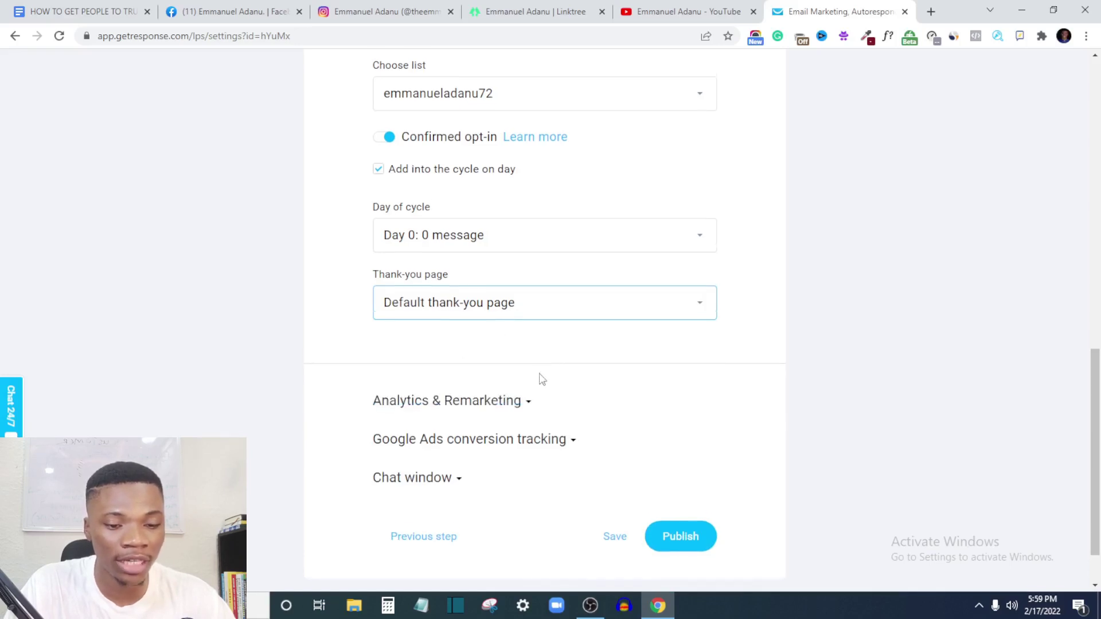
Examine the platform choices under Analytics & Remarketing and the Google Ads conversion tracking fields, and collapse both sections
scroll(542, 367, down, 2)
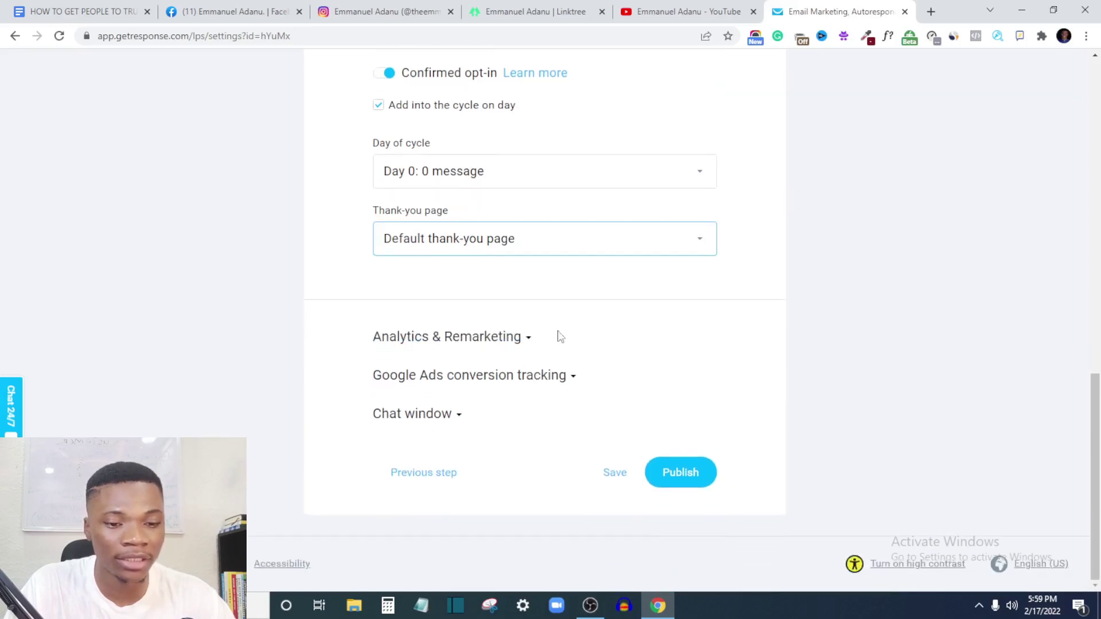
click(496, 342)
scroll(516, 401, down, 1)
scroll(516, 413, down, 1)
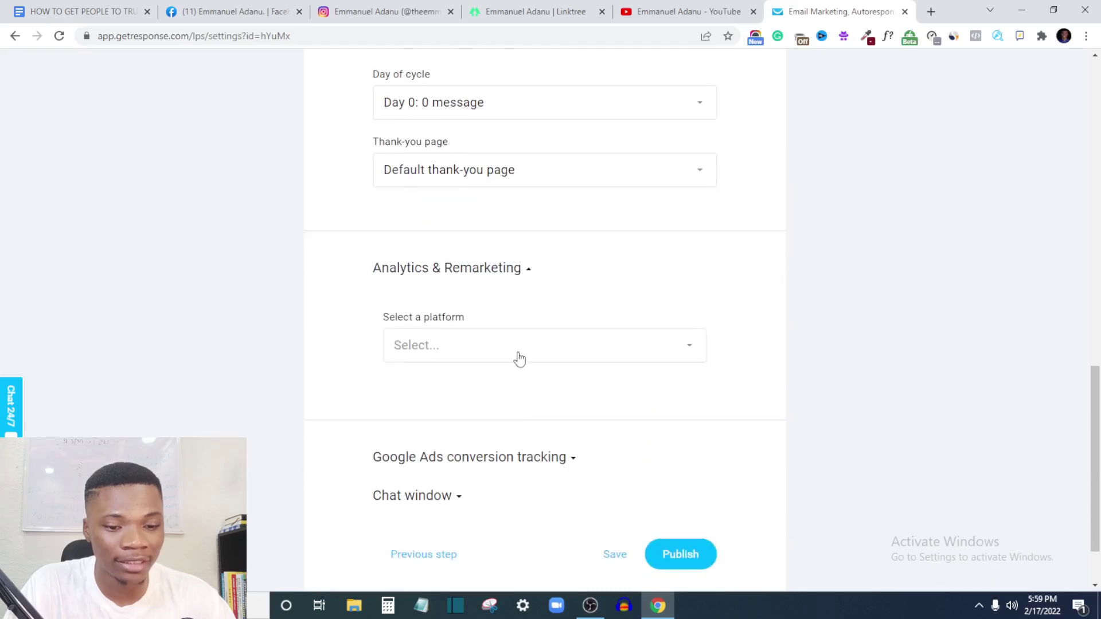
click(516, 344)
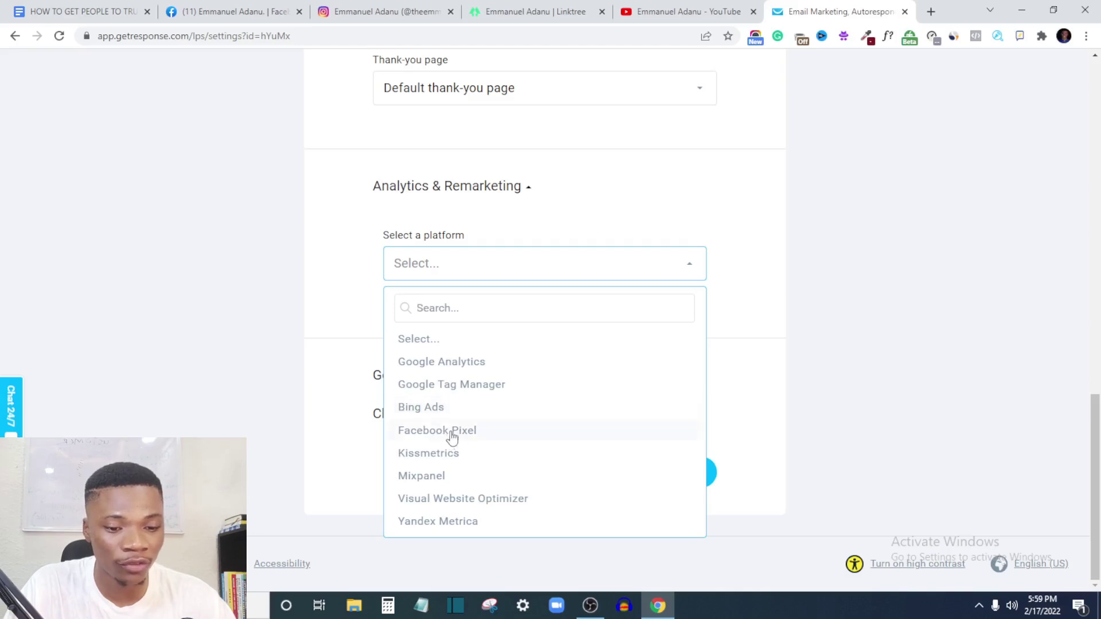
click(377, 375)
scroll(519, 277, down, 2)
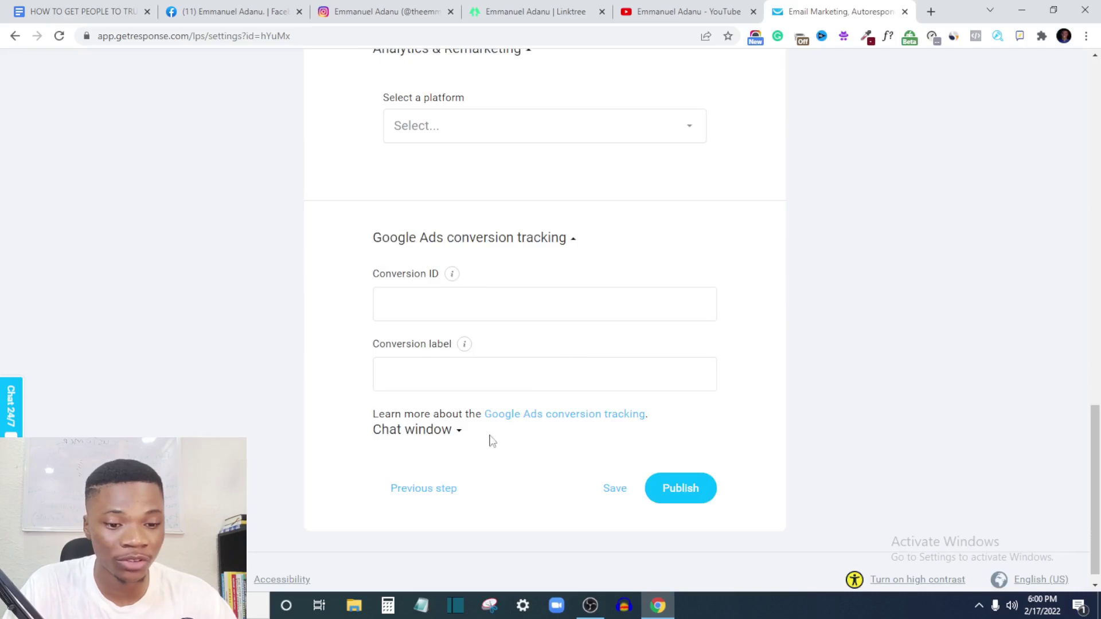
click(574, 241)
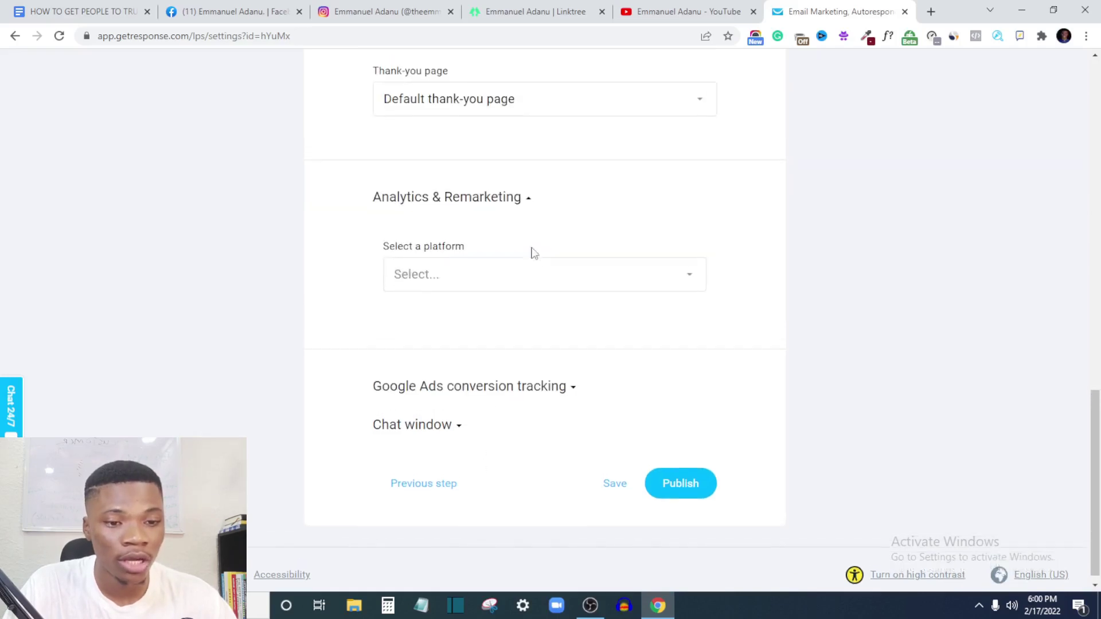
scroll(523, 312, up, 3)
click(526, 396)
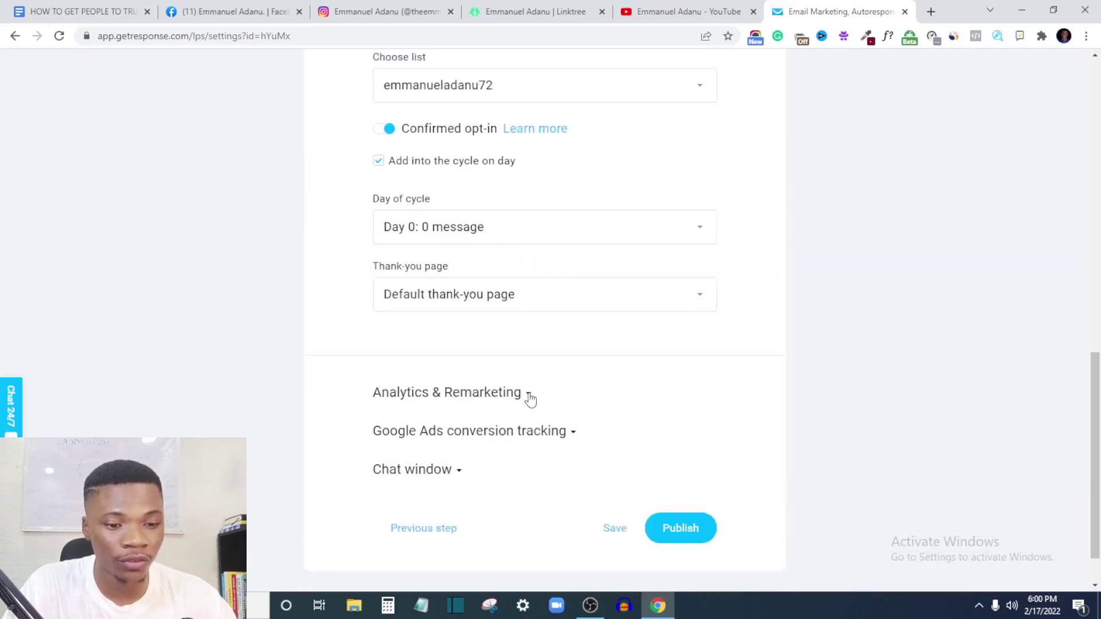
scroll(505, 401, down, 1)
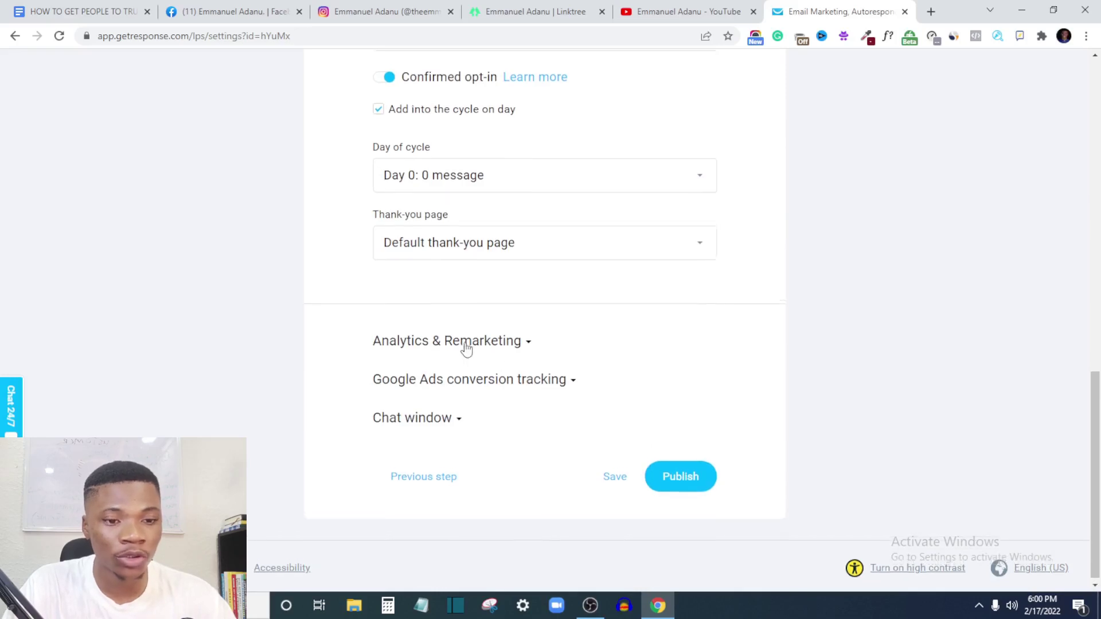
Look over the landing page settings once more and publish the page
scroll(465, 346, up, 15)
scroll(504, 240, down, 15)
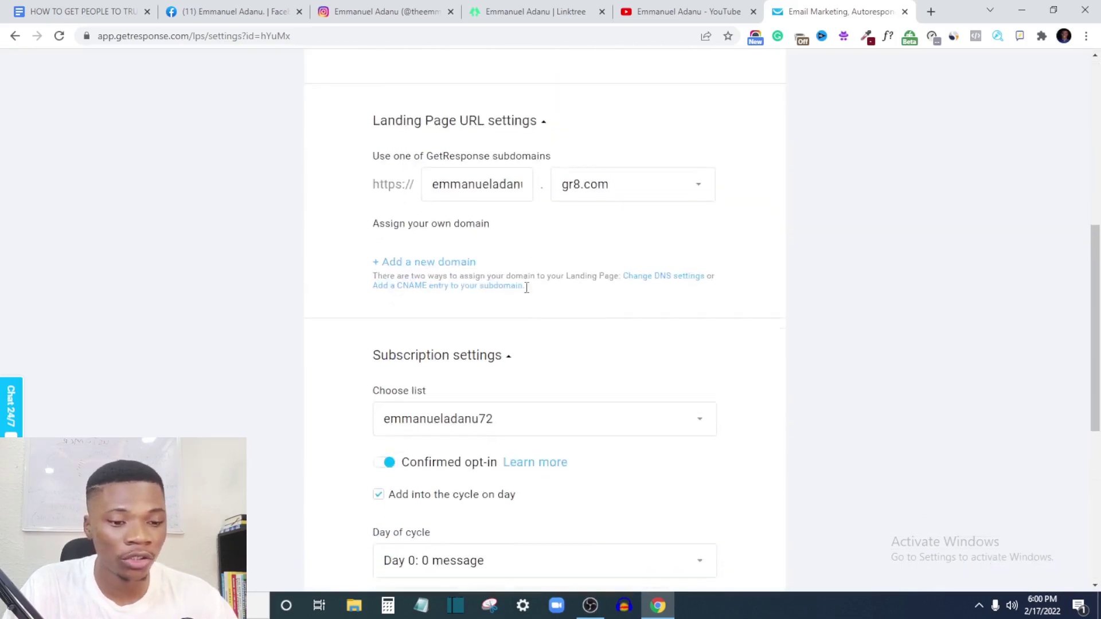
click(685, 473)
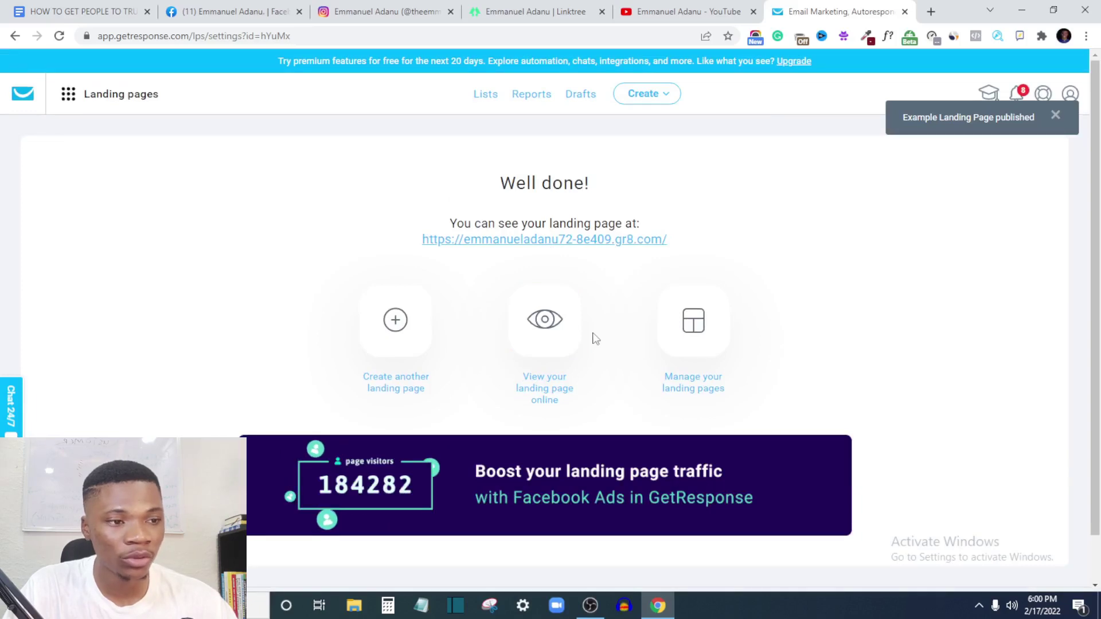
Review the published landing page online at its gr8.com address in a new browser tab, and return to the GetResponse publishing confirmation page
click(931, 12)
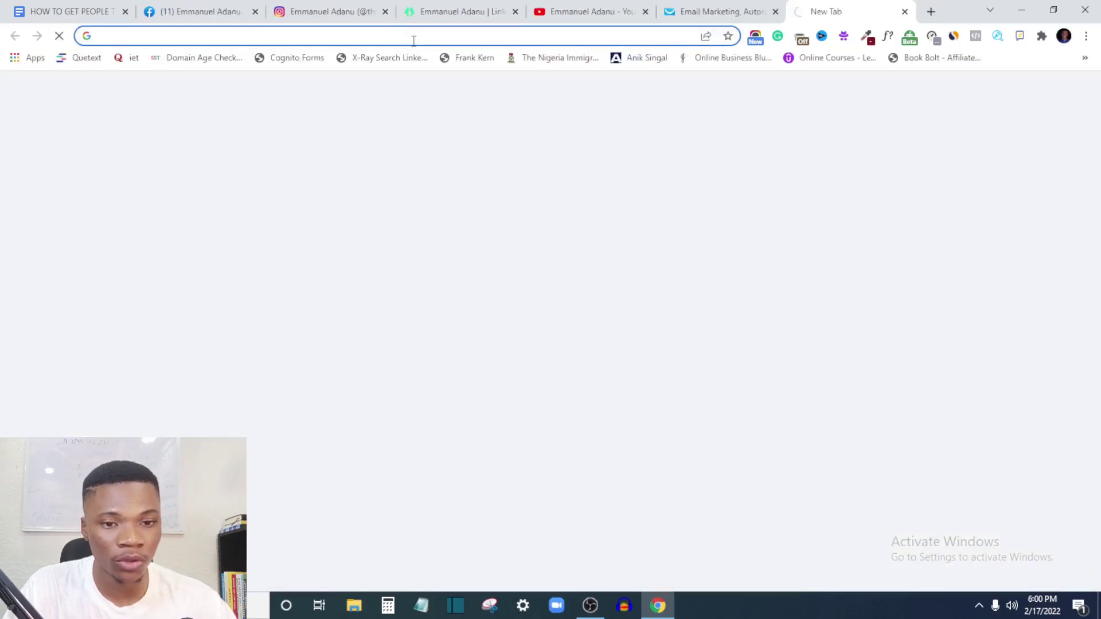
text(emmanueladanu72-8e409.gr8.com)
key(Return)
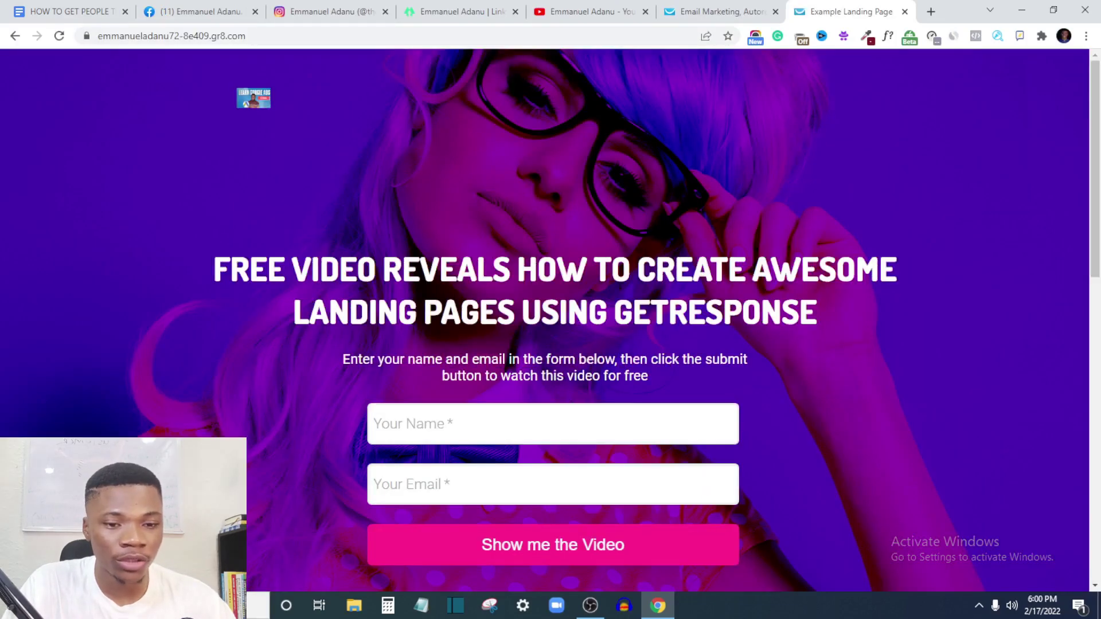
scroll(413, 173, down, 3)
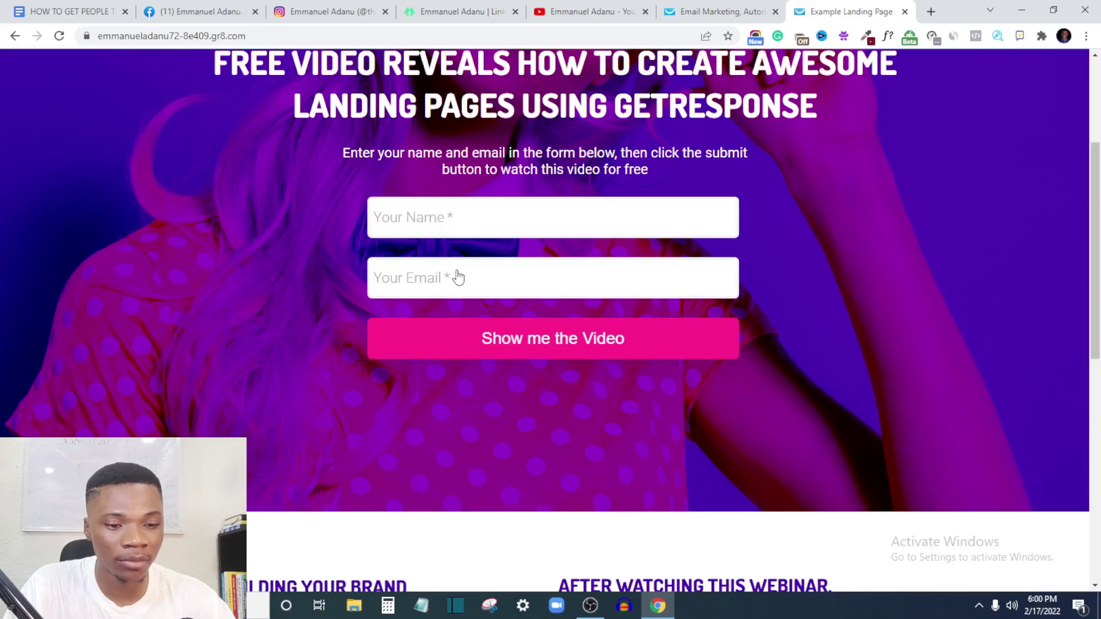
scroll(592, 273, down, 2)
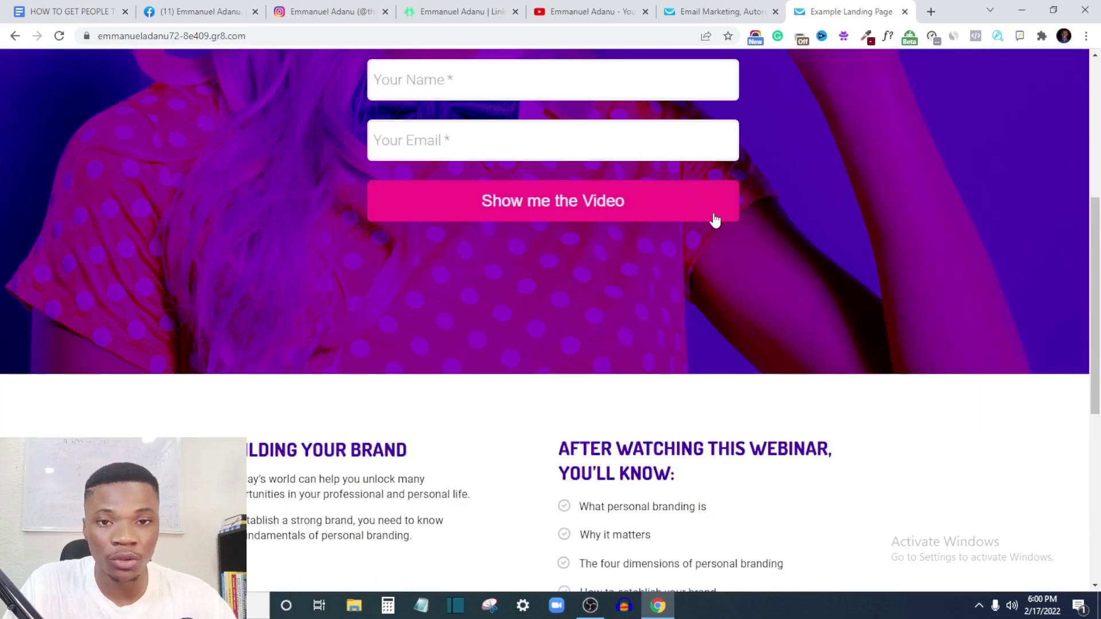
scroll(658, 384, down, 2)
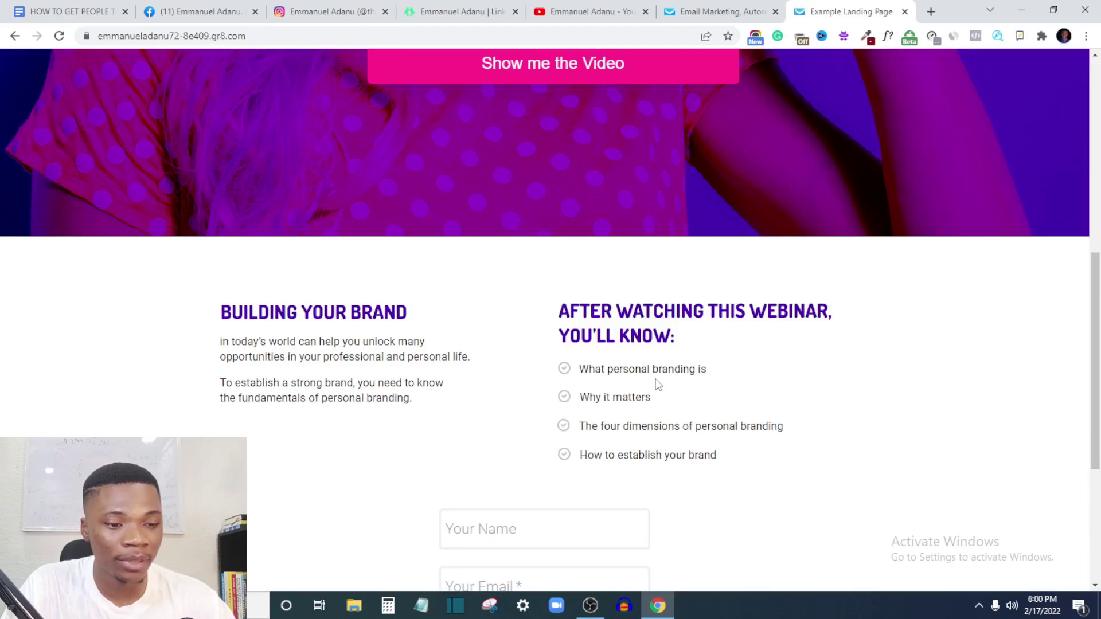
key(ctrl+shift+Tab)
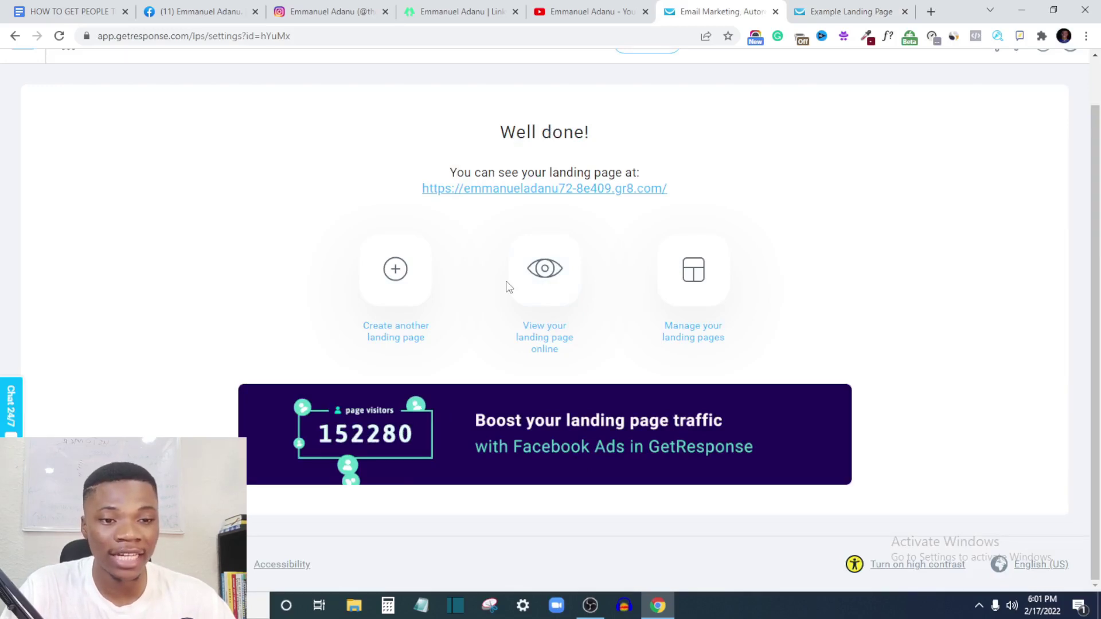
scroll(507, 285, up, 2)
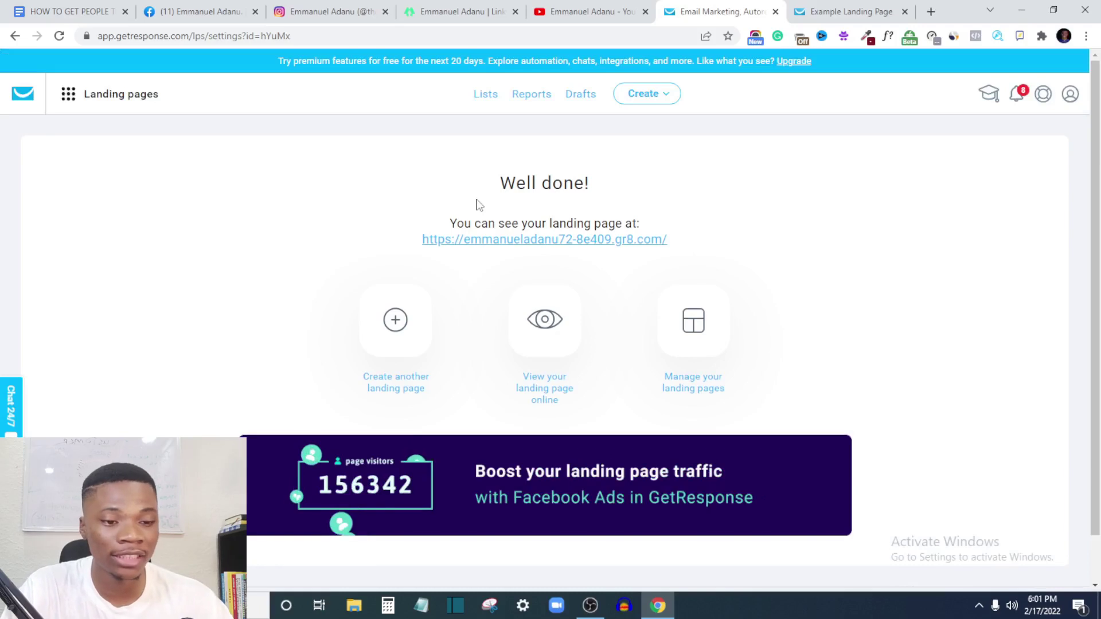